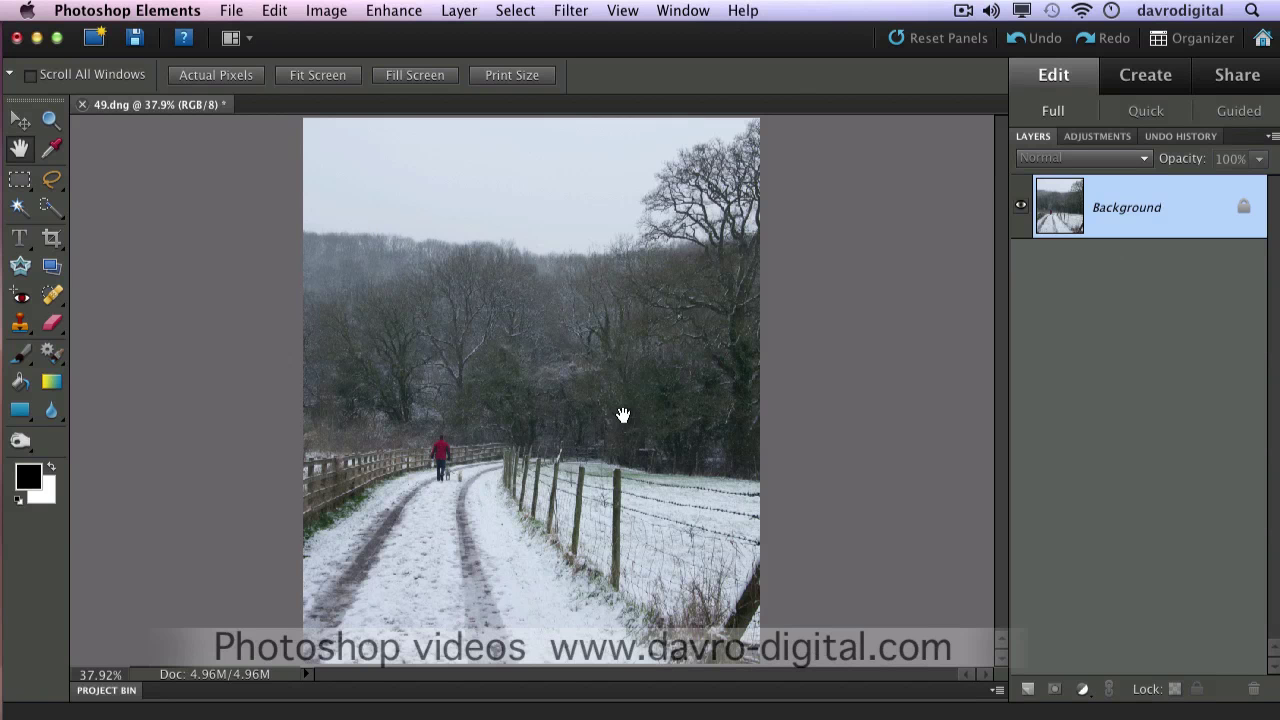
Step: Add a new empty layer above the Background and name it "sky"
{"action": "left_click", "coordinate": [1028, 688]}
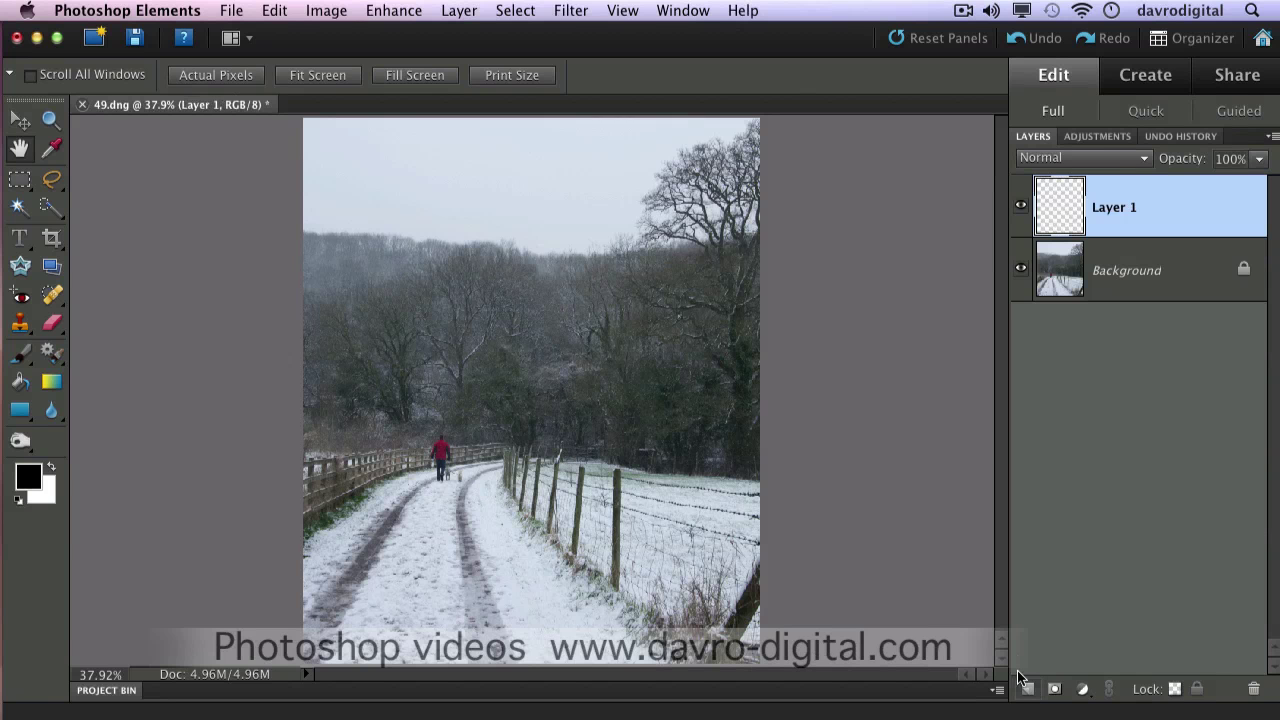
{"action": "double_click", "coordinate": [1112, 208]}
{"action": "type", "text": "sky"}
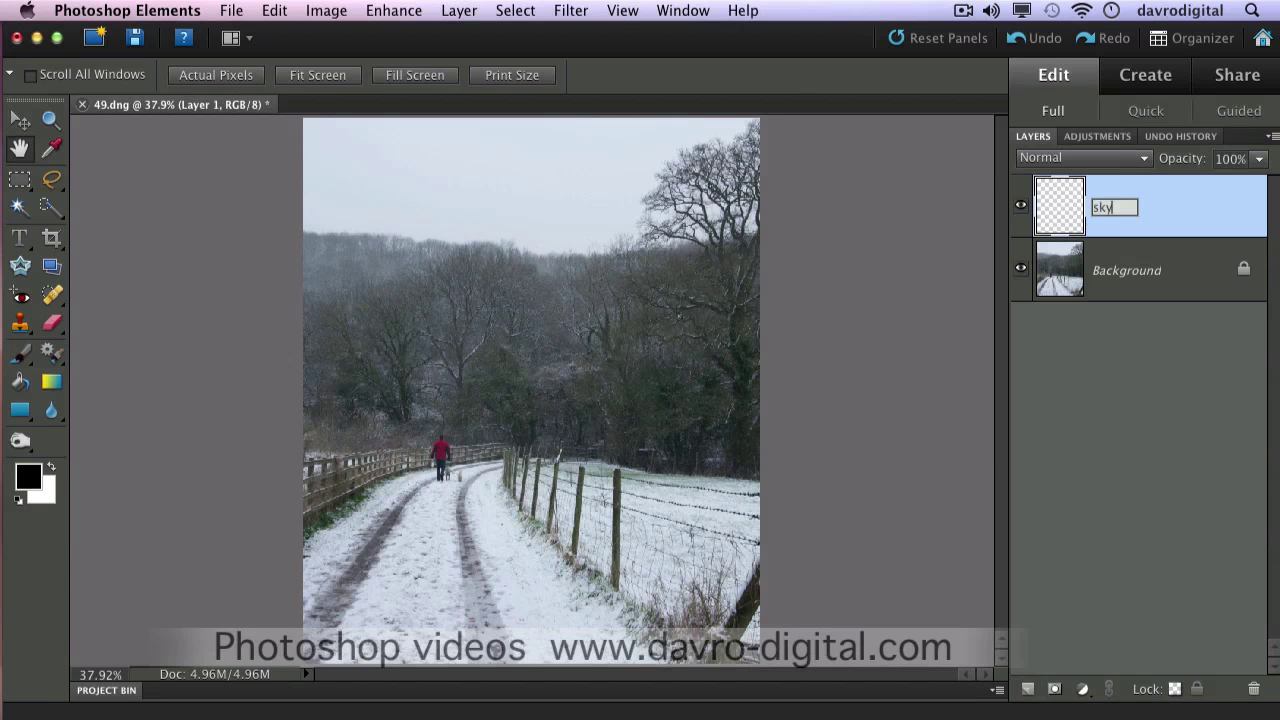
{"action": "key", "text": "Return"}
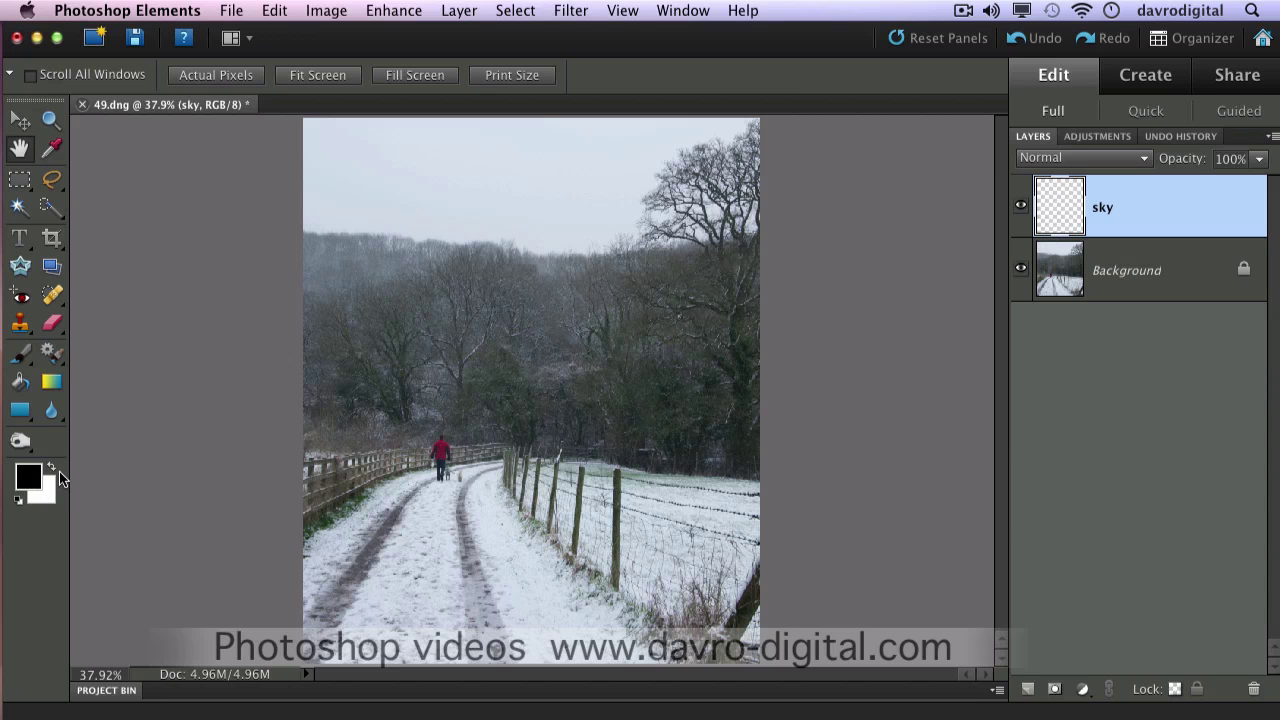
Step: Draw a vertical black Foreground to Transparent gradient from the photo's top edge to the fence on the sky layer, and set its opacity to 46%
{"action": "left_click", "coordinate": [52, 384]}
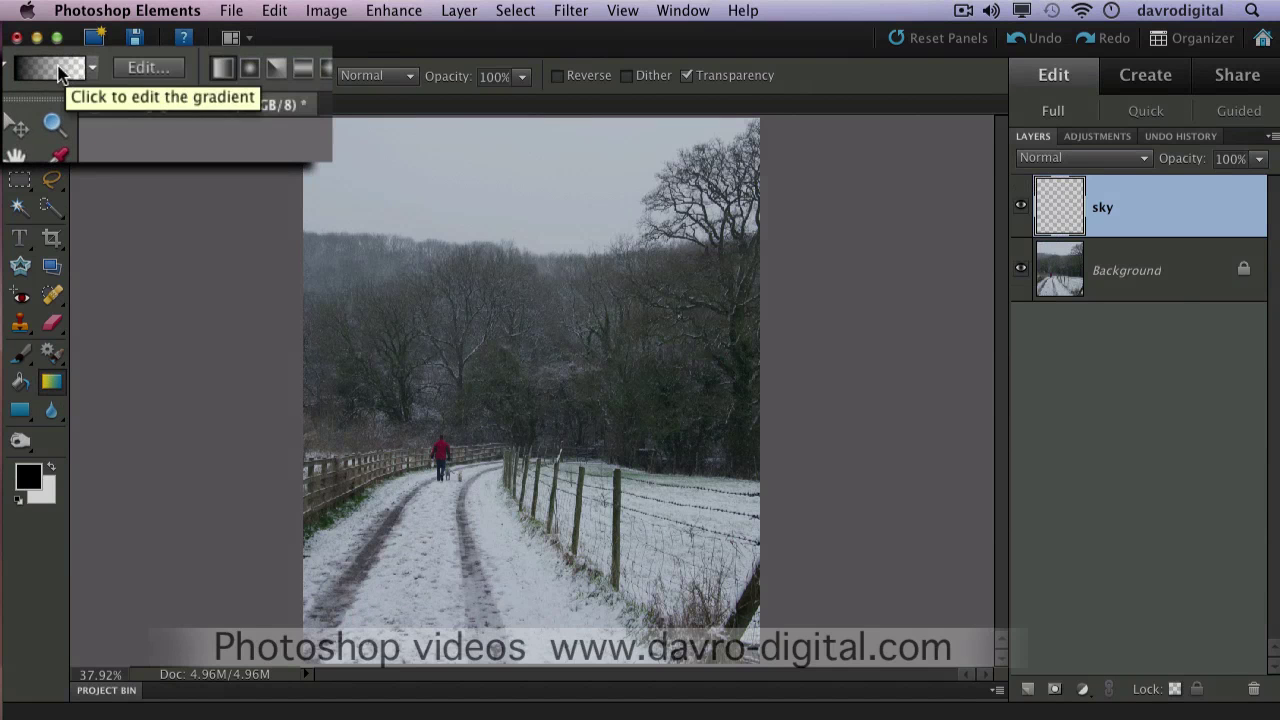
{"action": "left_click", "coordinate": [62, 70]}
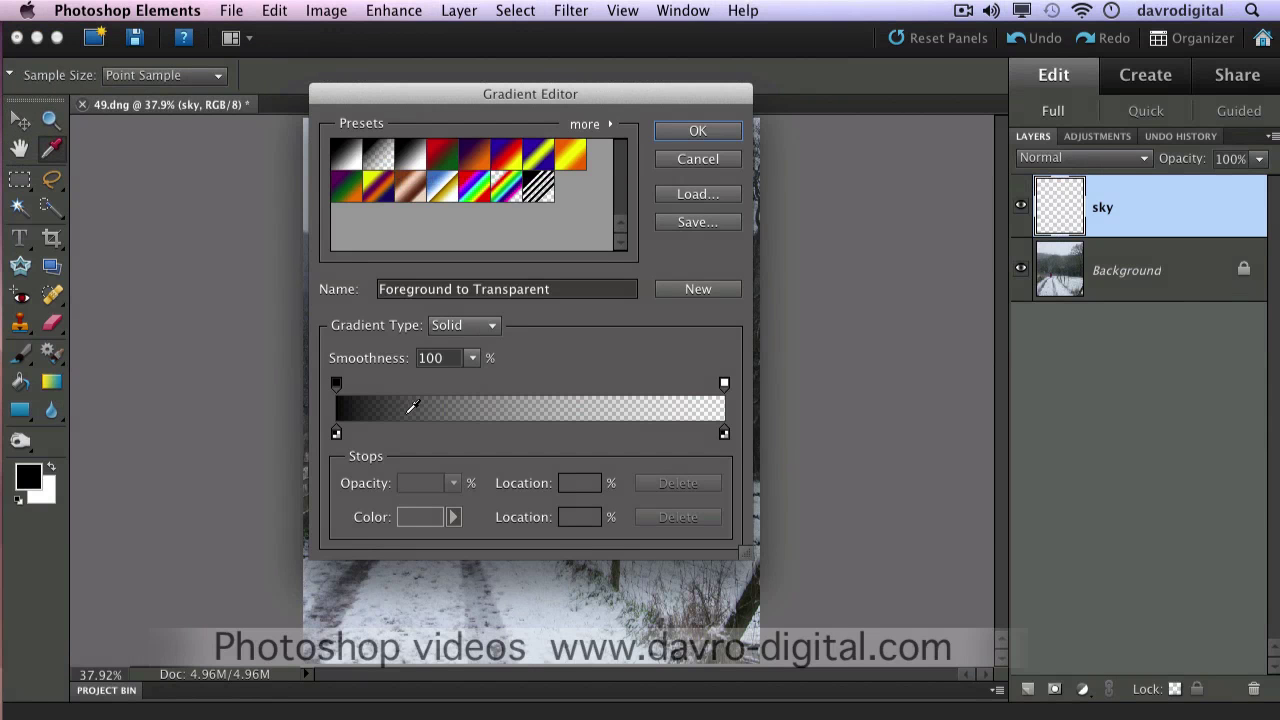
{"action": "left_click", "coordinate": [692, 134]}
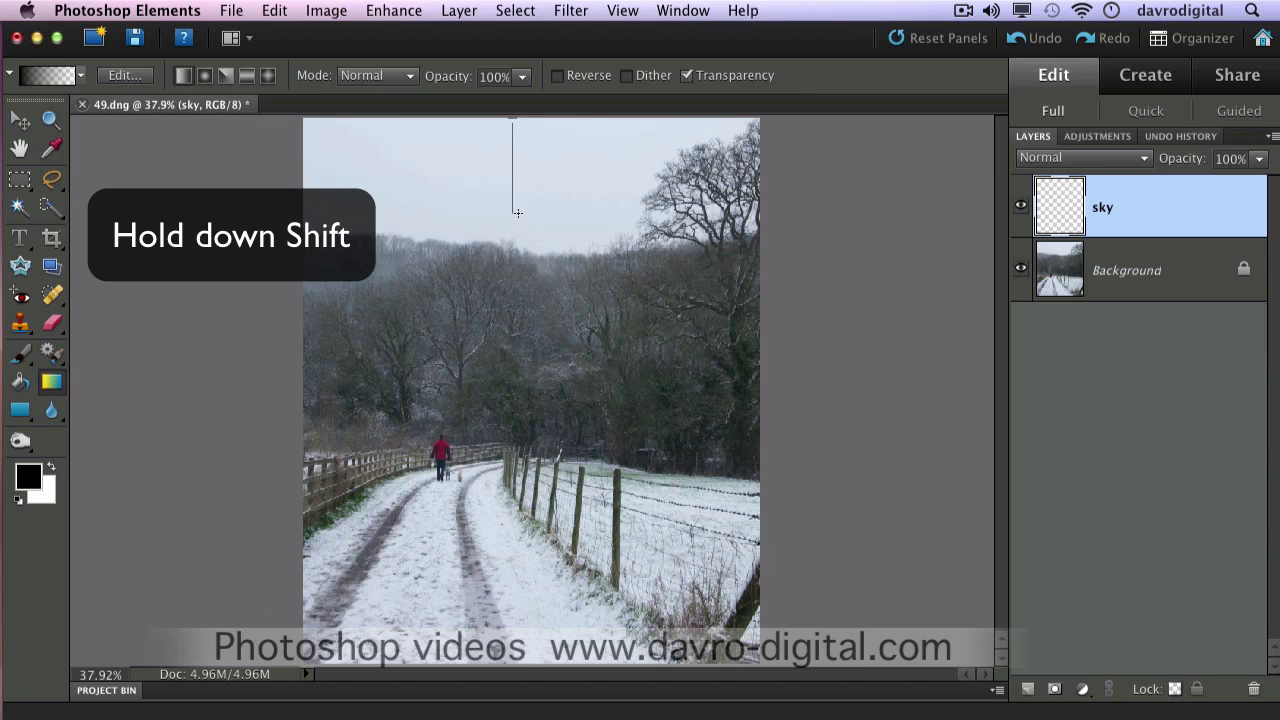
{"action": "left_click_drag", "start_coordinate": [517, 212], "coordinate": [514, 308]}
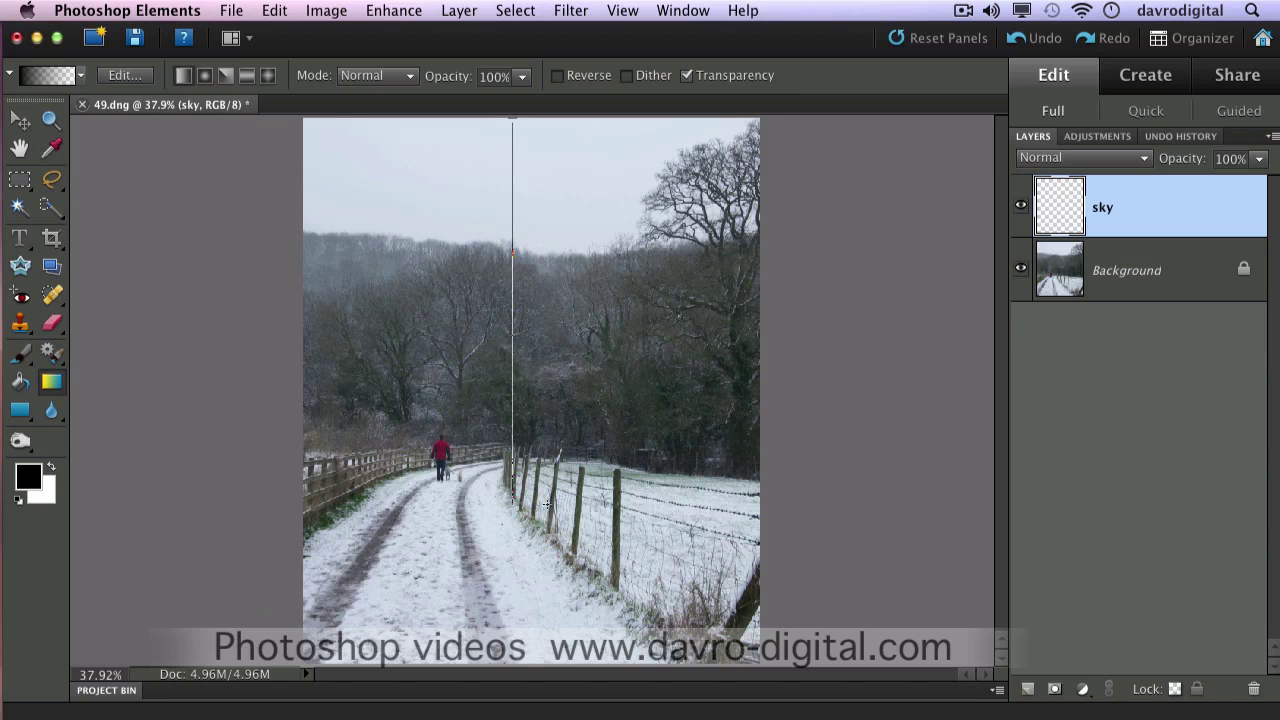
{"action": "left_click_drag", "start_coordinate": [547, 504], "coordinate": [537, 499]}
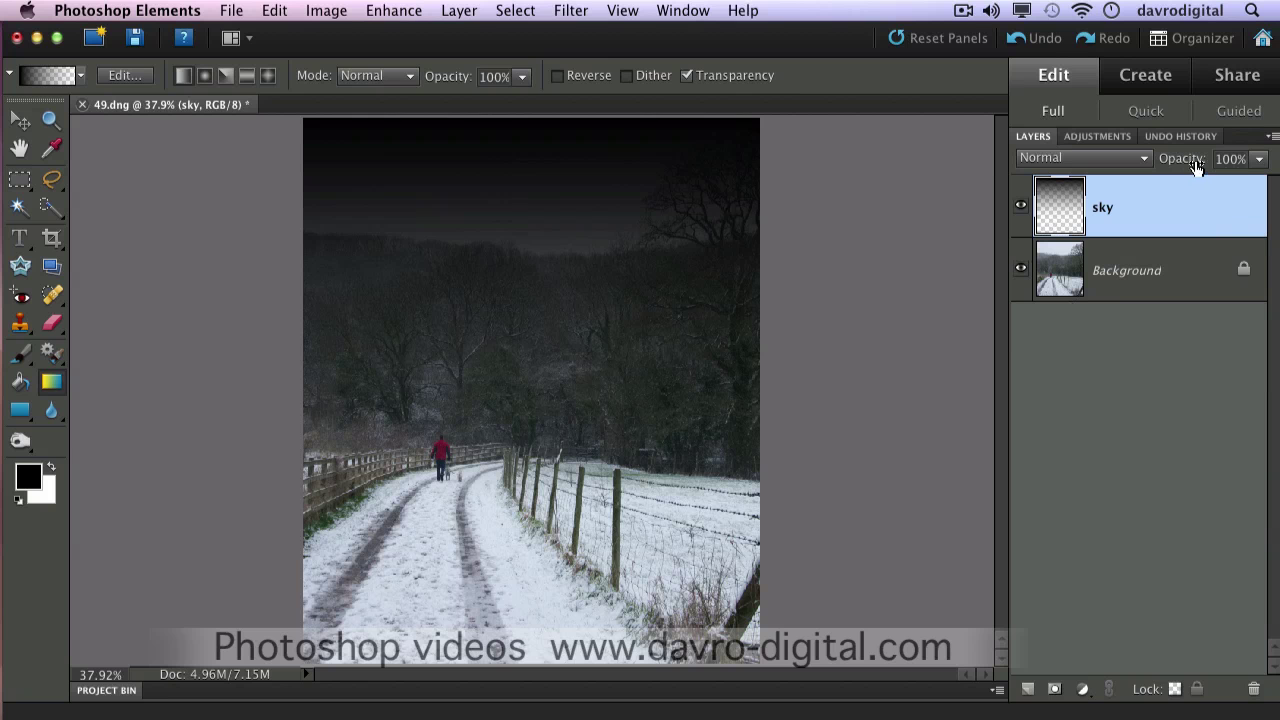
{"action": "left_click_drag", "start_coordinate": [1196, 167], "coordinate": [1146, 189]}
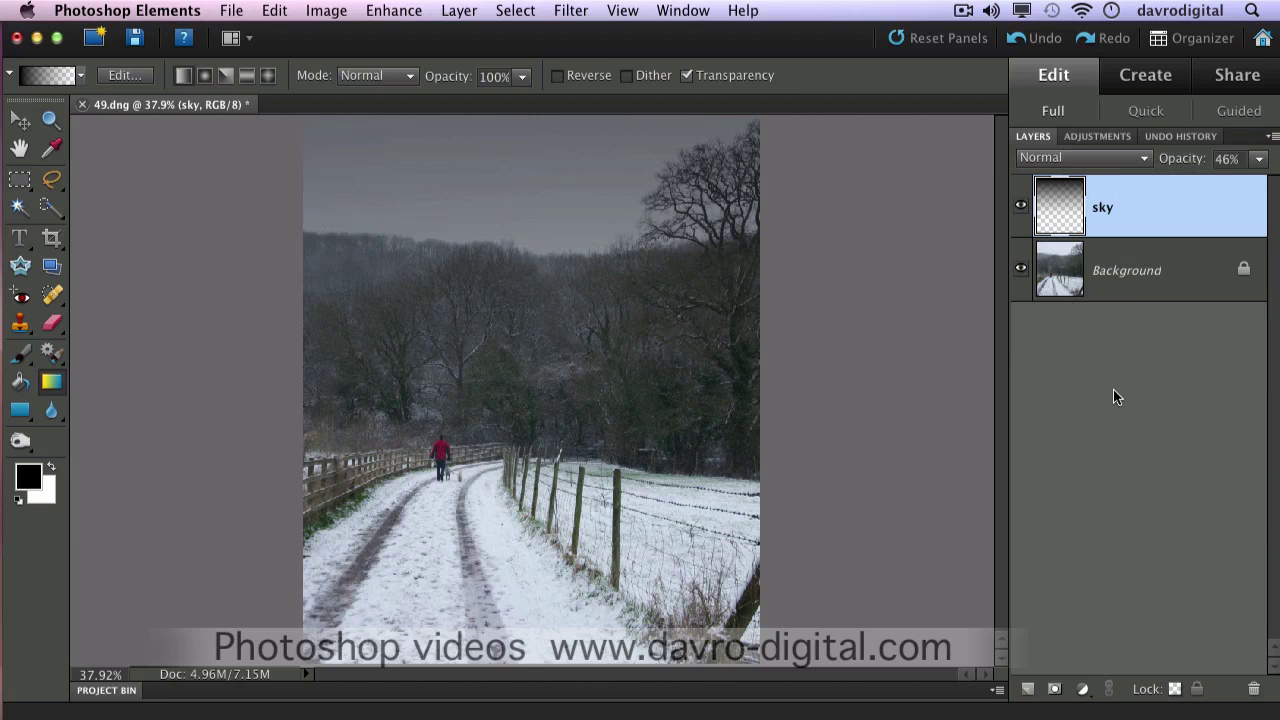
Step: Add a Photo Filter adjustment layer using Cooling Filter (82) and reduce its density below 25%
{"action": "left_click", "coordinate": [1082, 690]}
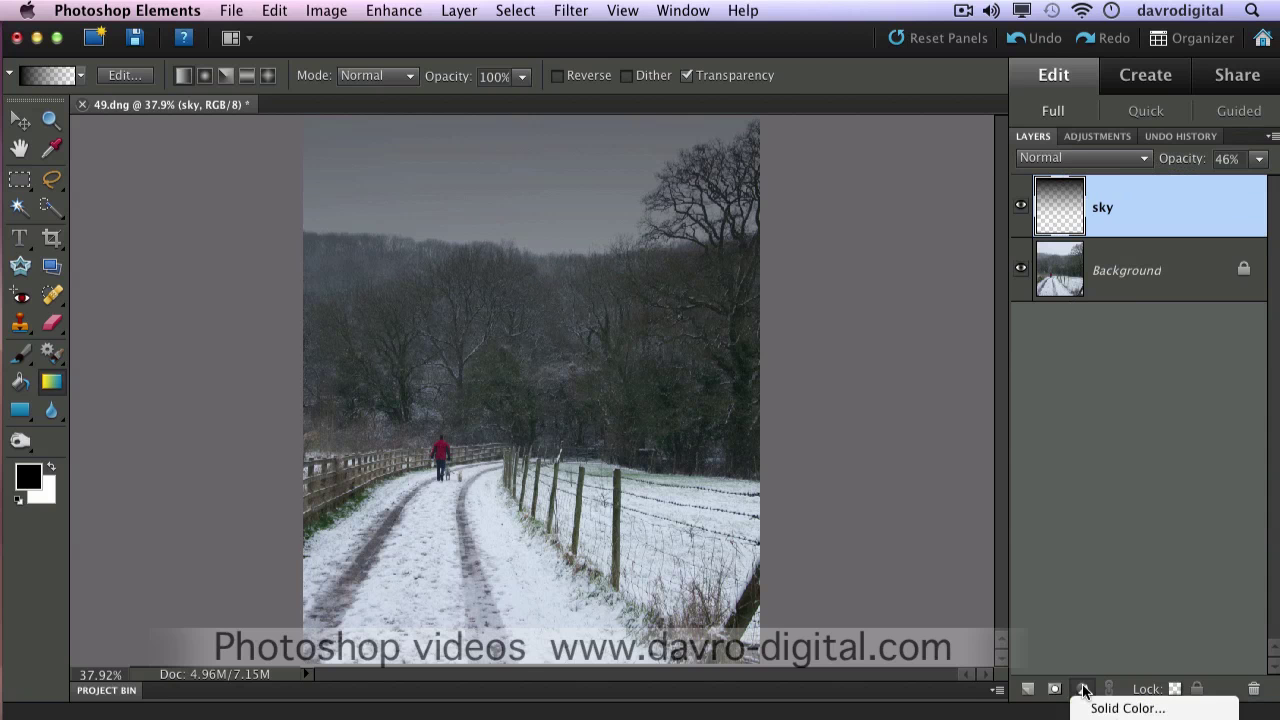
{"action": "left_click", "coordinate": [1128, 716]}
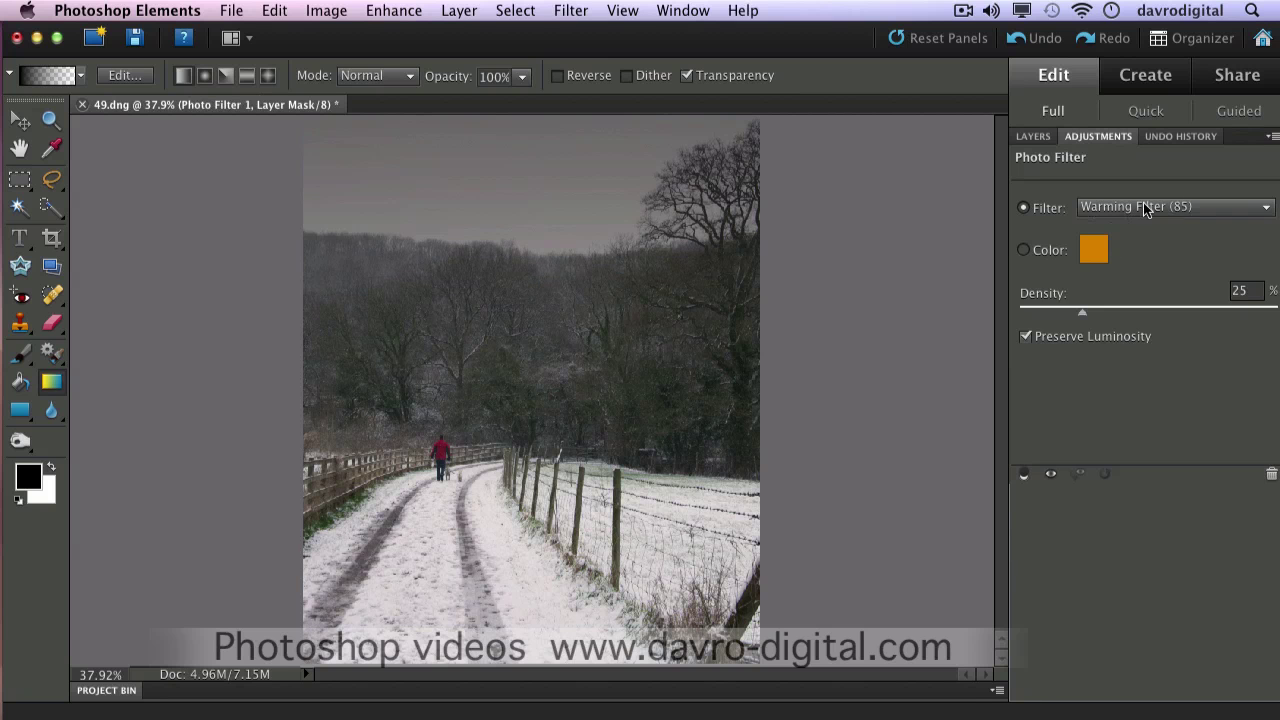
{"action": "left_click", "coordinate": [1180, 207]}
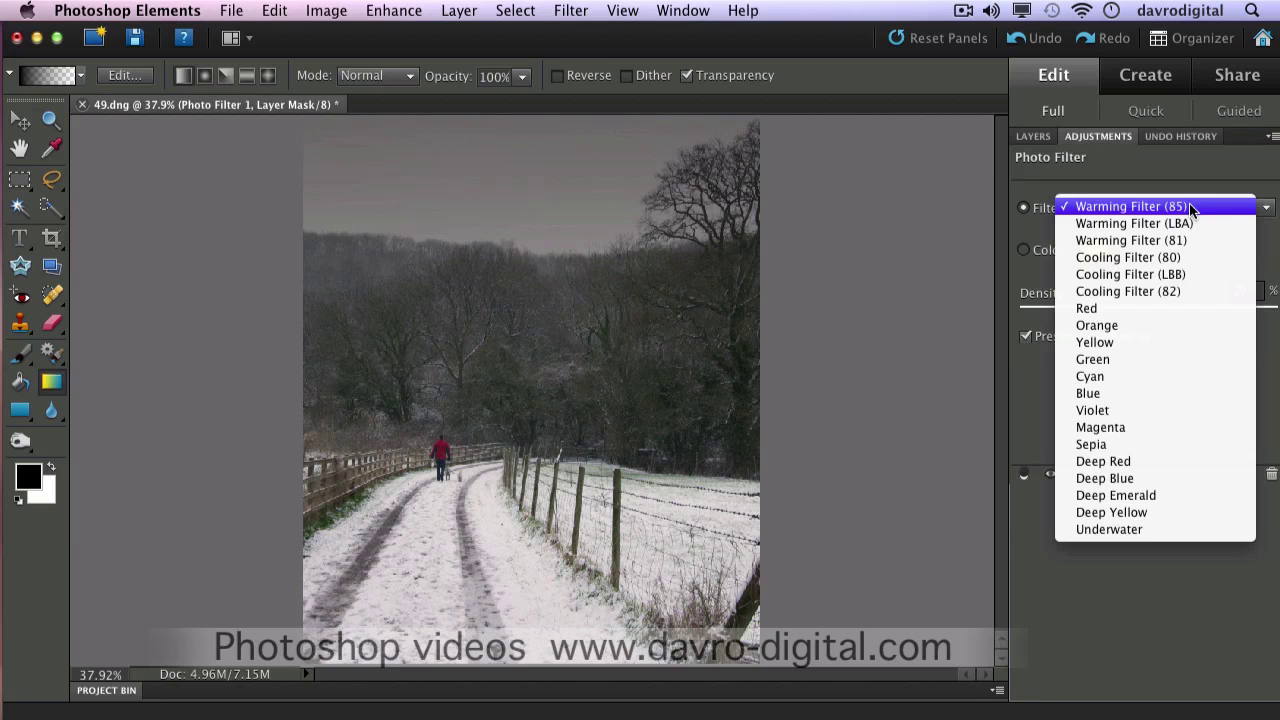
{"action": "left_click", "coordinate": [1155, 293]}
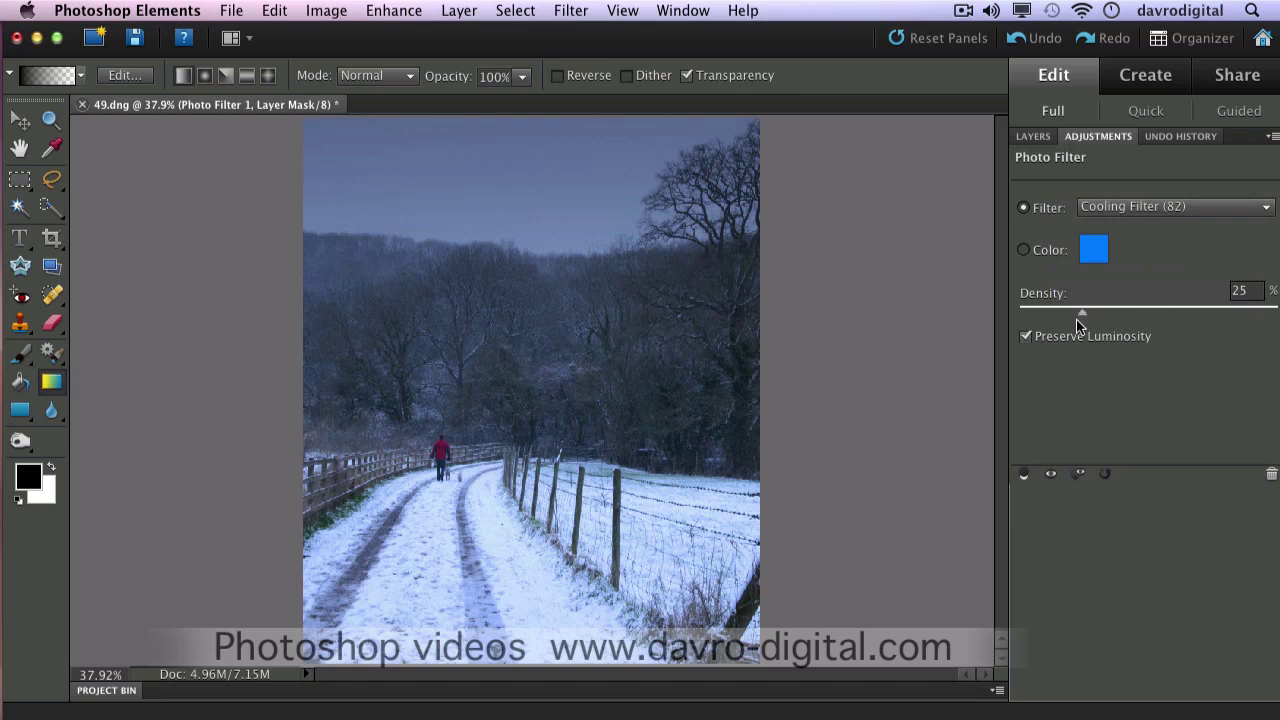
{"action": "left_click", "coordinate": [1070, 313]}
{"action": "left_click_drag", "start_coordinate": [1052, 309], "coordinate": [1049, 309]}
{"action": "left_click_drag", "start_coordinate": [1043, 309], "coordinate": [1045, 309]}
Step: Add a new layer named "snow" above the photo filter layer and fill it with black
{"action": "left_click", "coordinate": [1032, 137]}
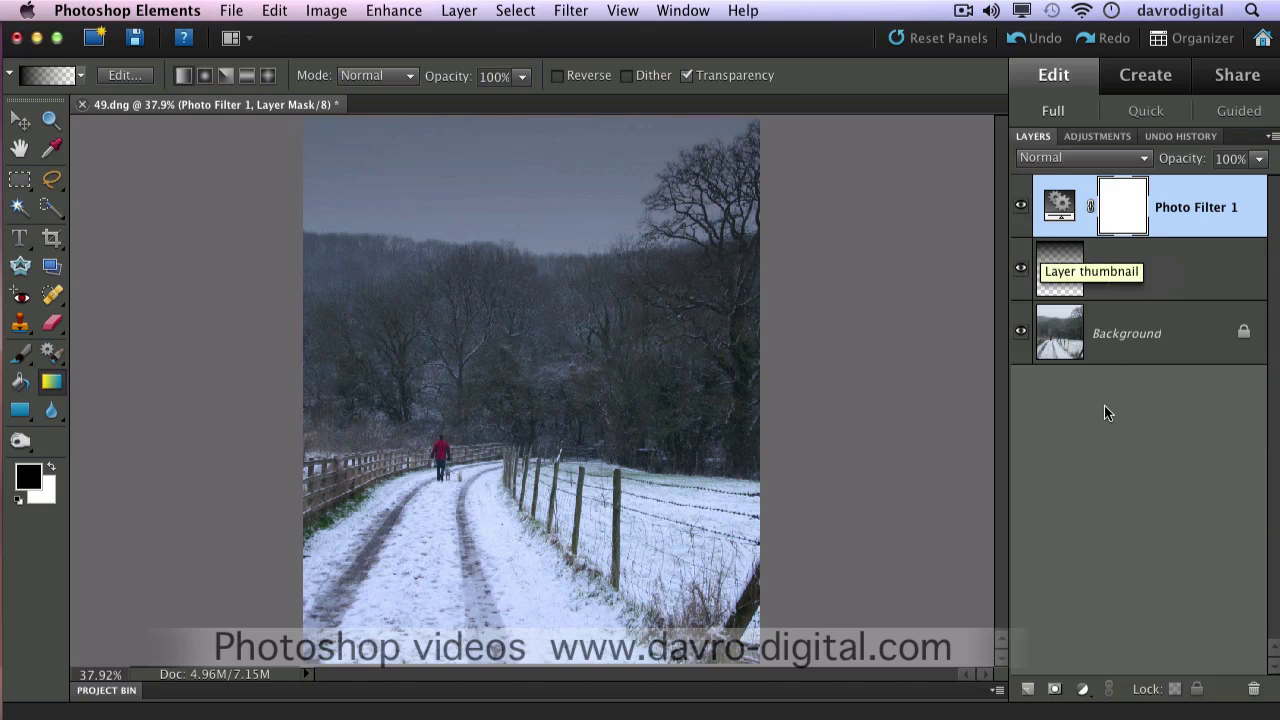
{"action": "left_click", "coordinate": [1028, 689]}
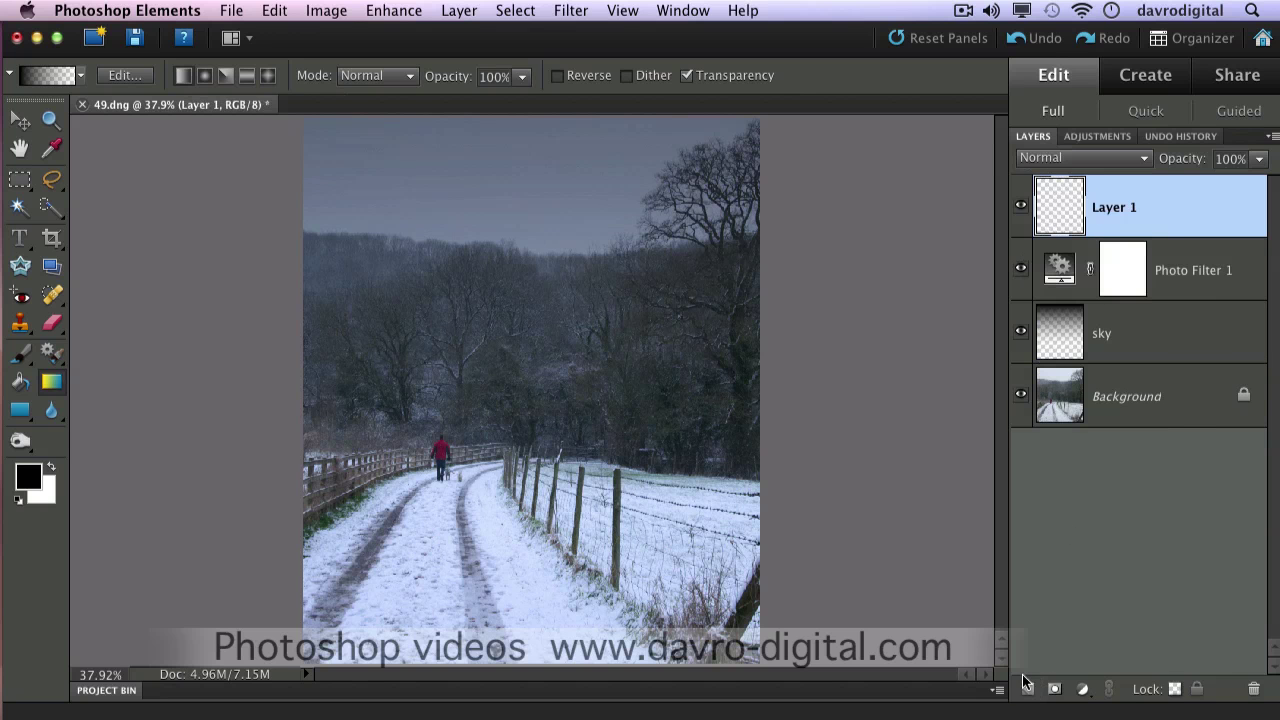
{"action": "double_click", "coordinate": [1113, 210]}
{"action": "type", "text": "snow"}
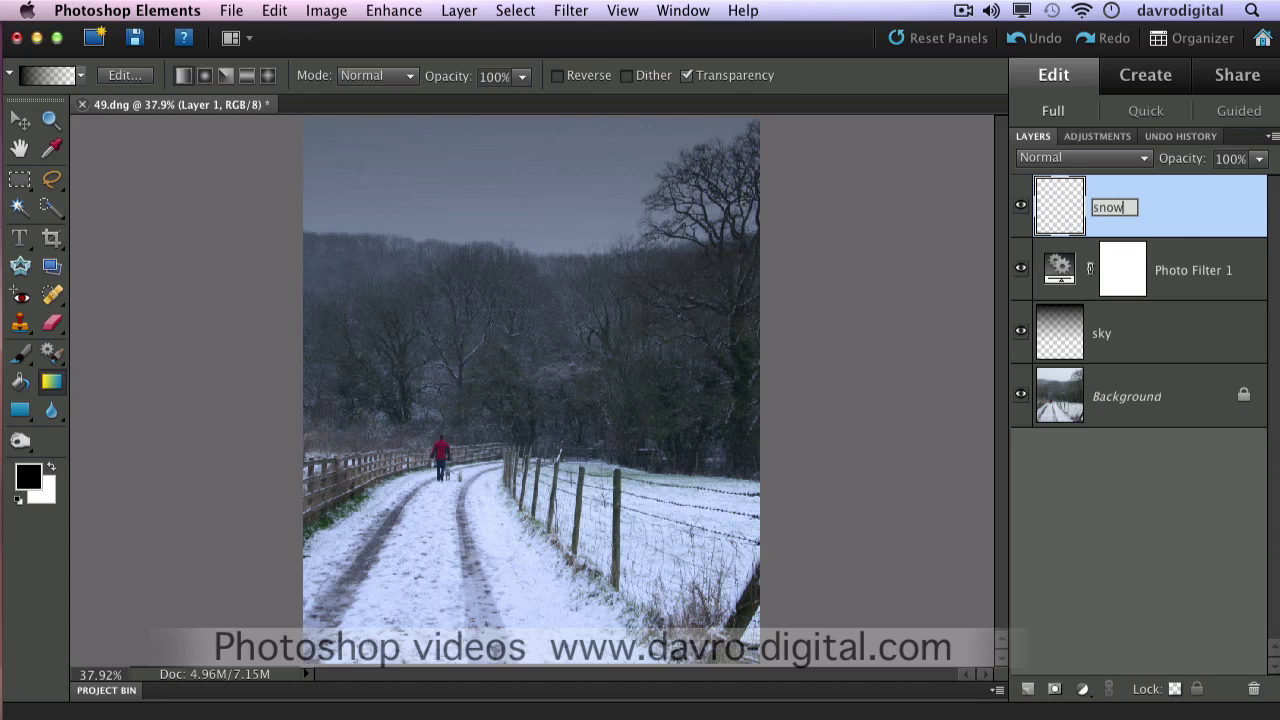
{"action": "key", "text": "Return"}
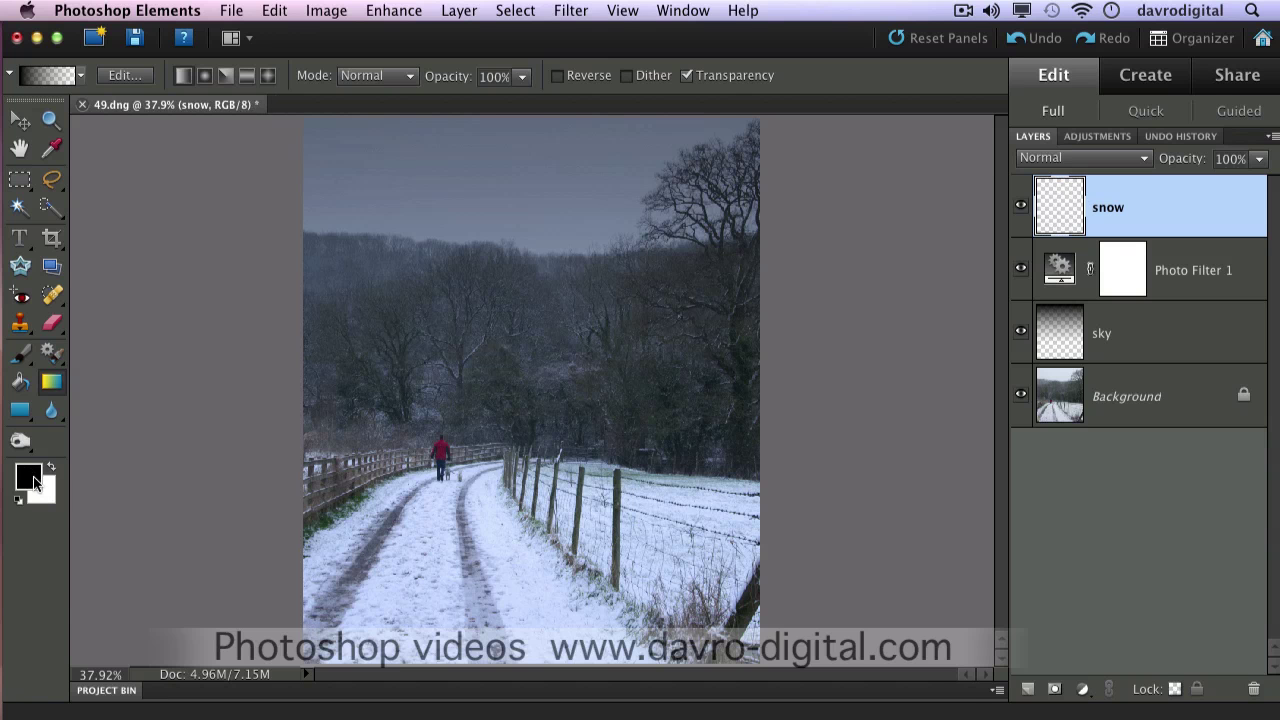
{"action": "left_click", "coordinate": [20, 381]}
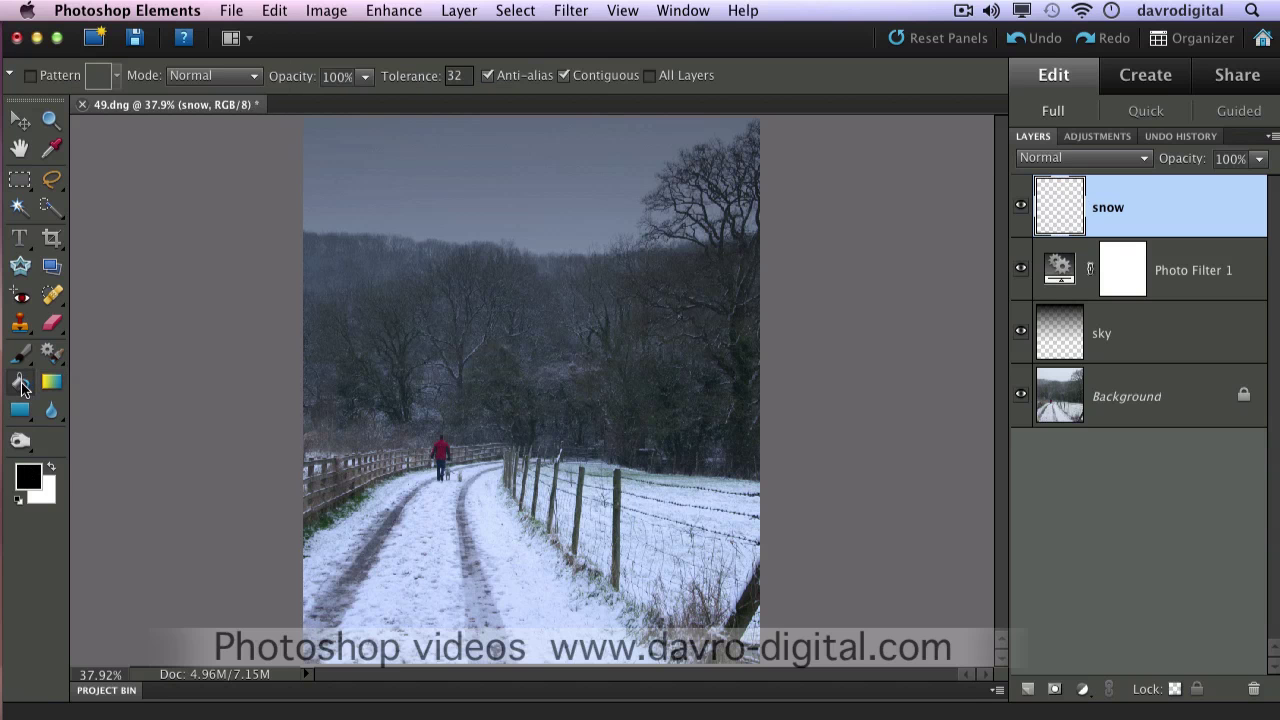
{"action": "left_click", "coordinate": [414, 348]}
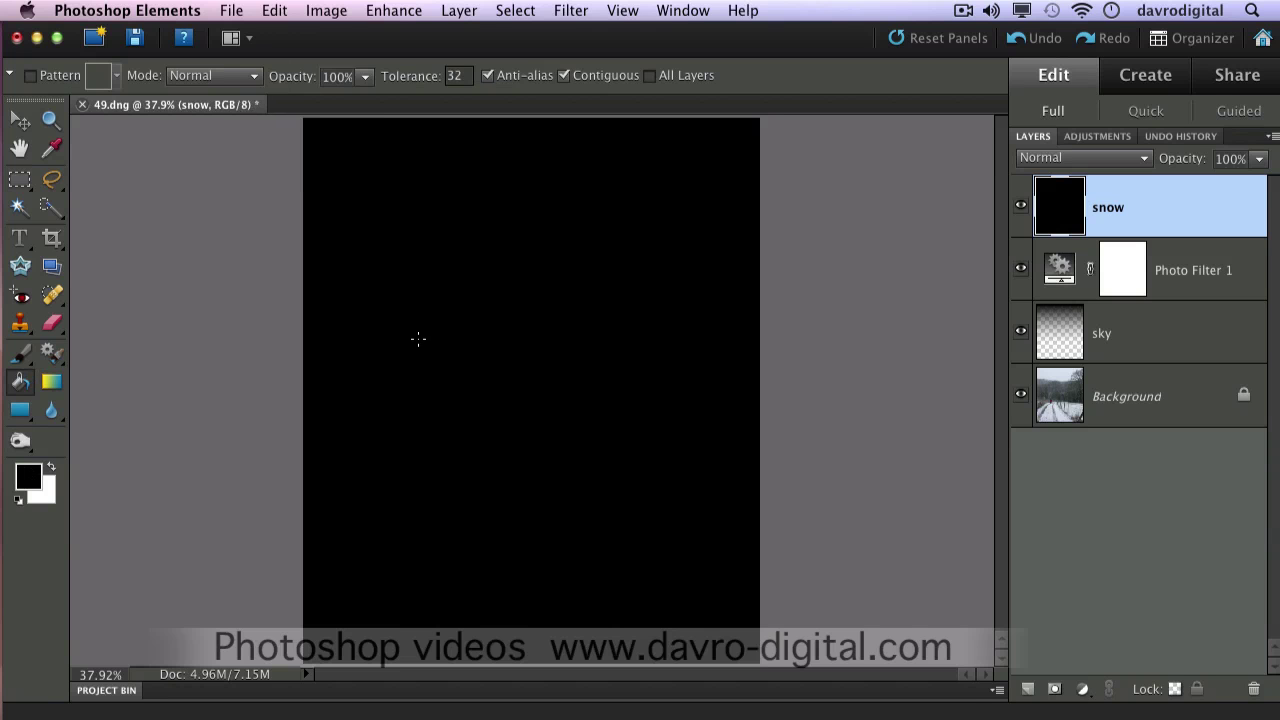
Step: Apply the Add Noise filter to the snow layer with an amount of 101.55%, Gaussian distribution and Monochromatic enabled
{"action": "left_click", "coordinate": [570, 12]}
{"action": "mouse_move", "coordinate": [671, 209]}
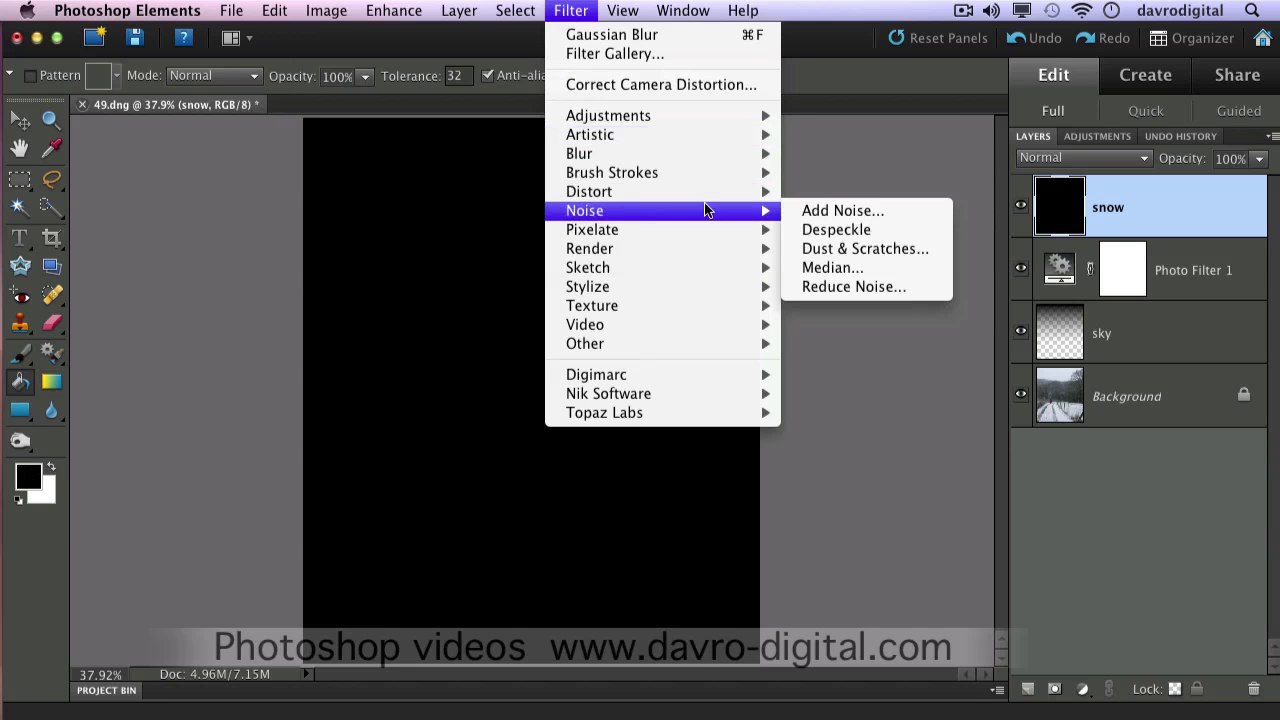
{"action": "left_click", "coordinate": [820, 211]}
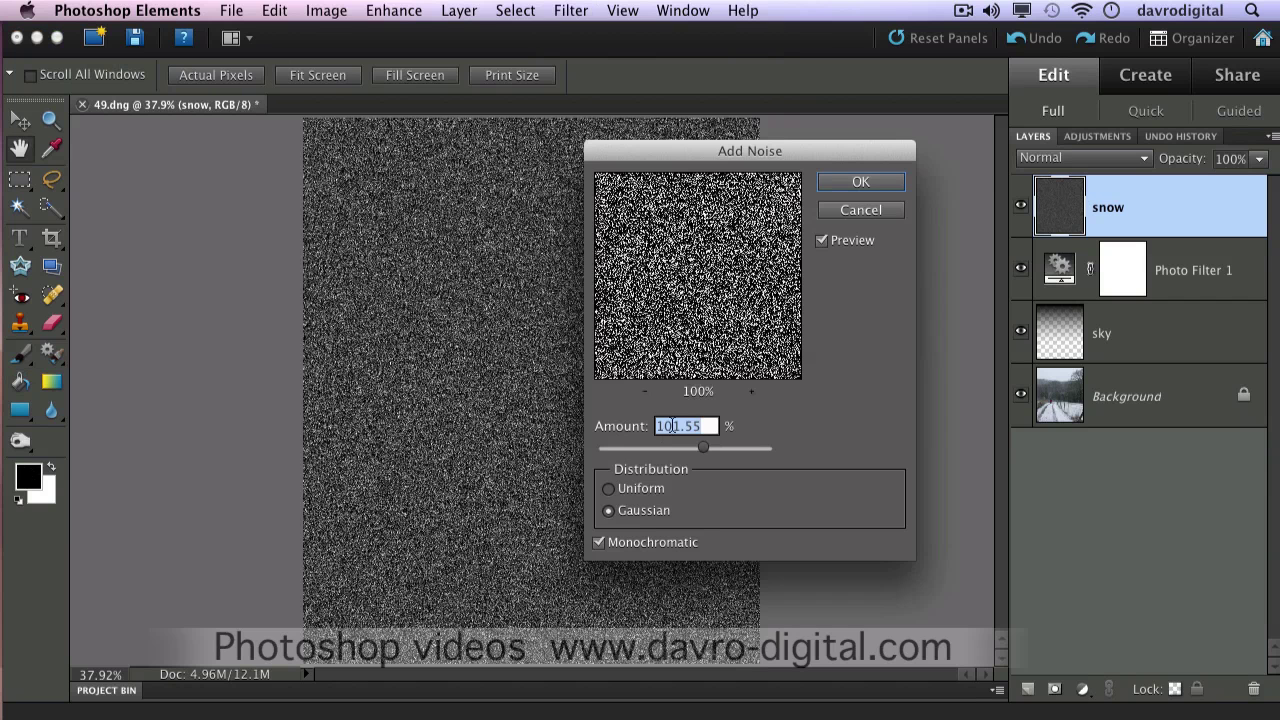
{"action": "left_click", "coordinate": [600, 542]}
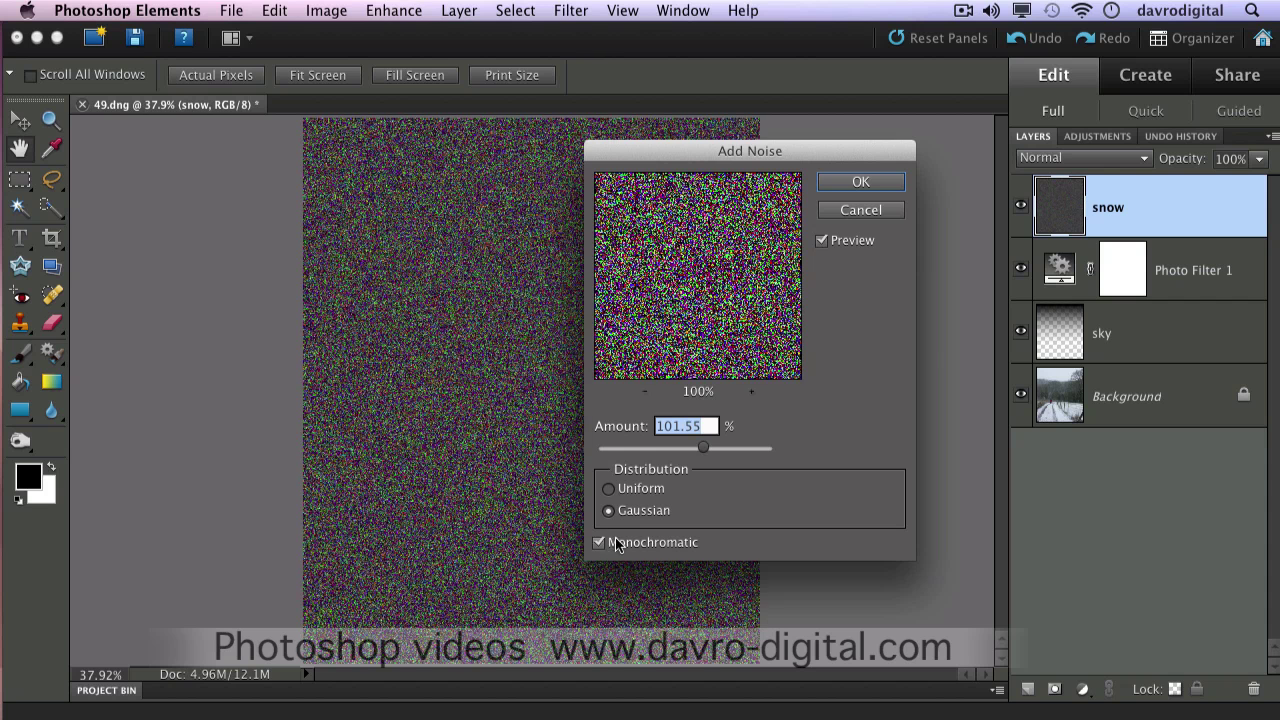
{"action": "left_click", "coordinate": [600, 542]}
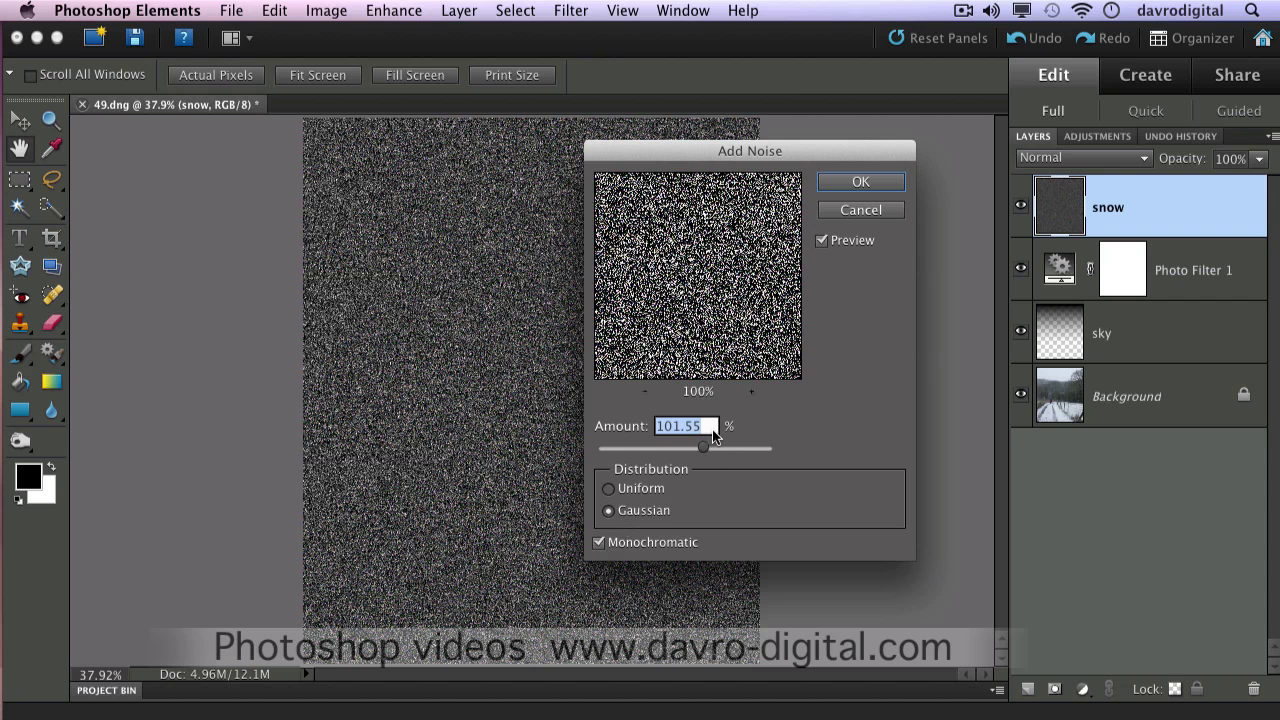
{"action": "left_click", "coordinate": [858, 184]}
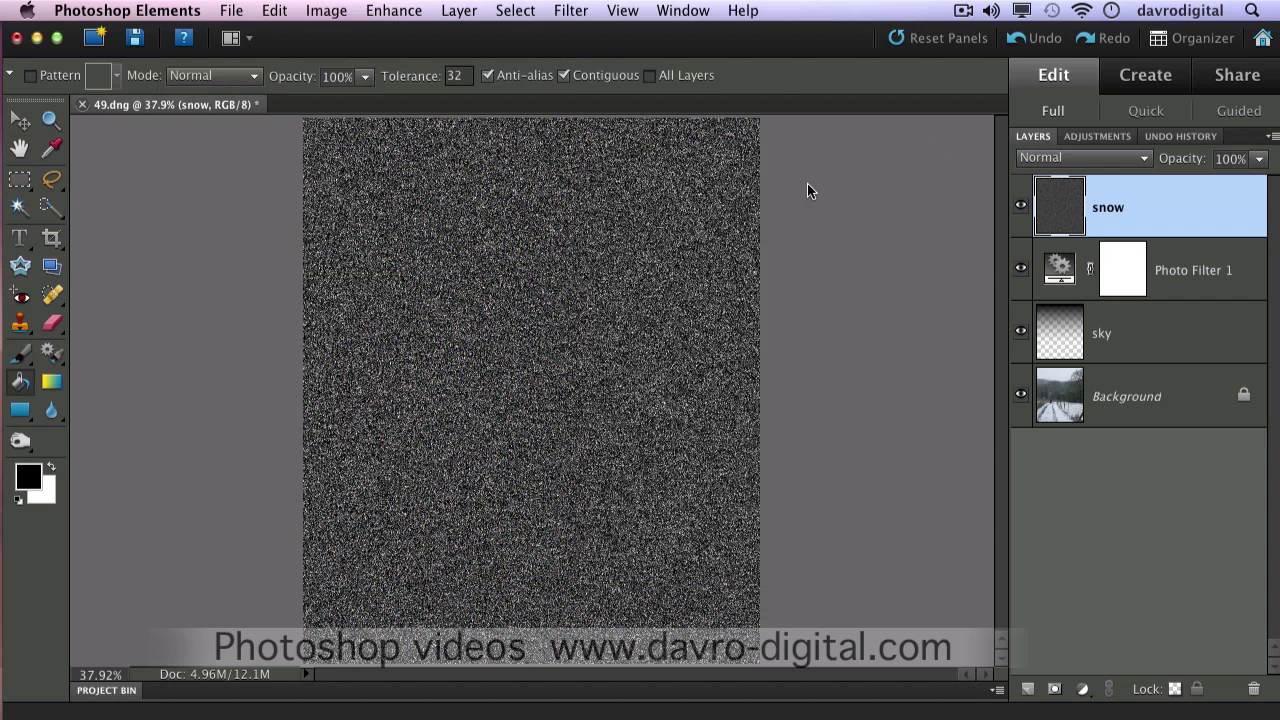
Step: Apply a Gaussian Blur with a radius of about 3.1 pixels to the noise on the snow layer
{"action": "left_click", "coordinate": [566, 11]}
{"action": "mouse_move", "coordinate": [588, 155]}
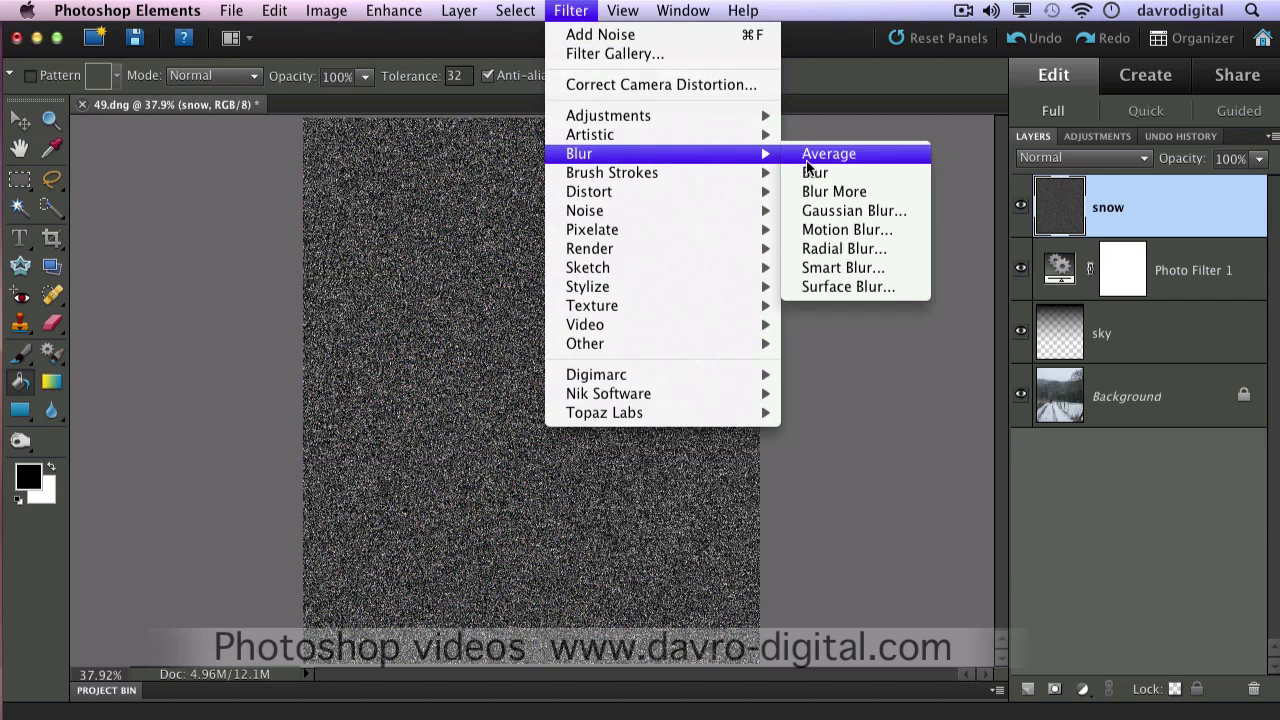
{"action": "left_click", "coordinate": [836, 209]}
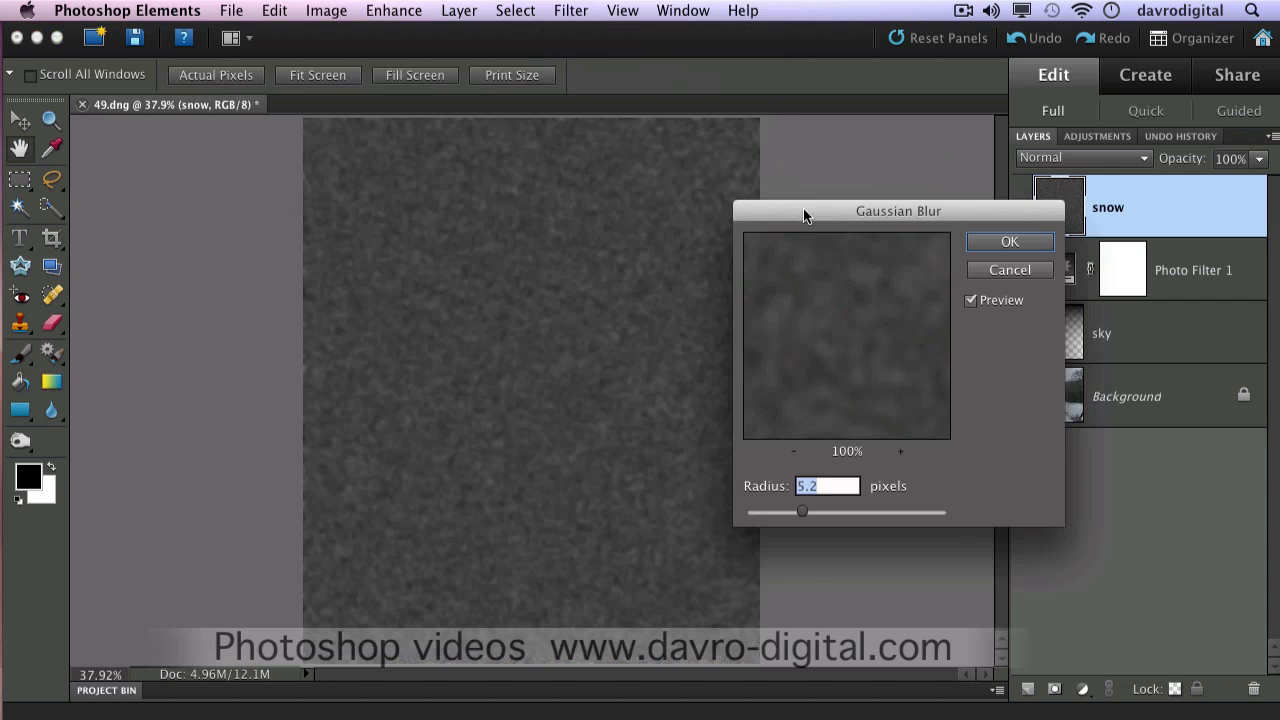
{"action": "left_click_drag", "start_coordinate": [800, 514], "coordinate": [775, 500]}
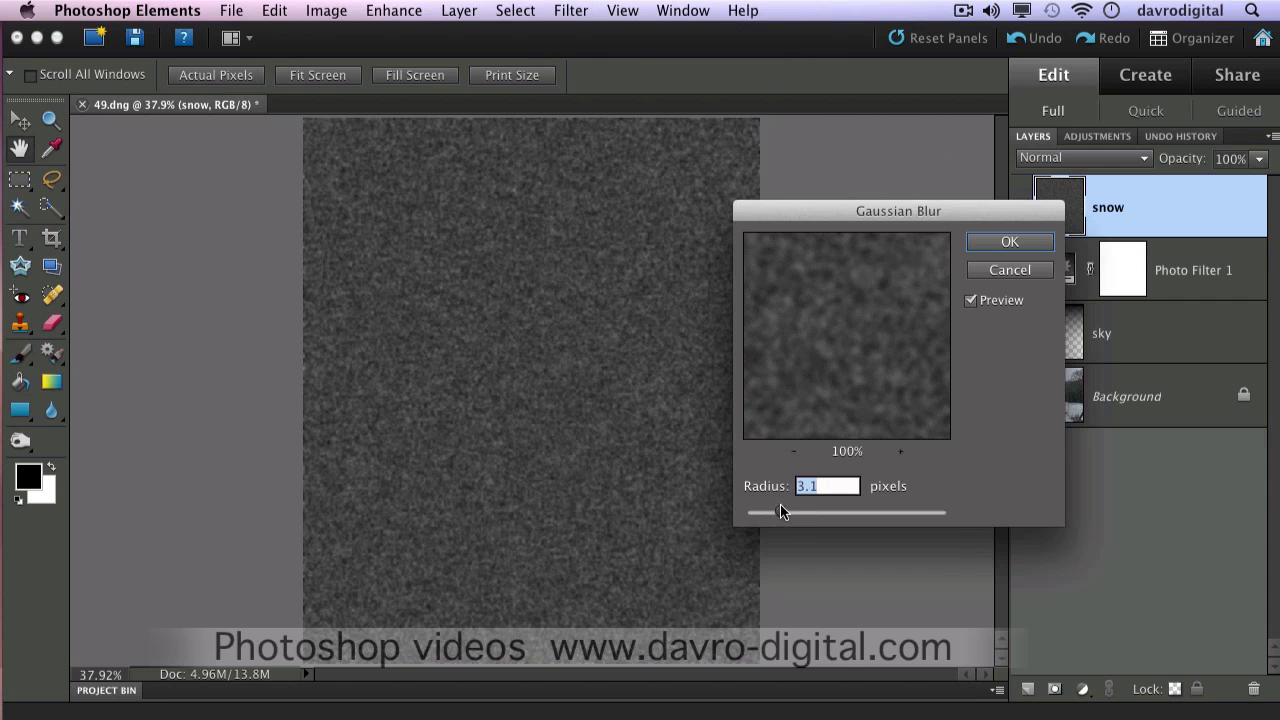
{"action": "left_click_drag", "start_coordinate": [780, 507], "coordinate": [782, 507]}
{"action": "left_click_drag", "start_coordinate": [826, 385], "coordinate": [838, 342]}
{"action": "left_click", "coordinate": [1010, 242]}
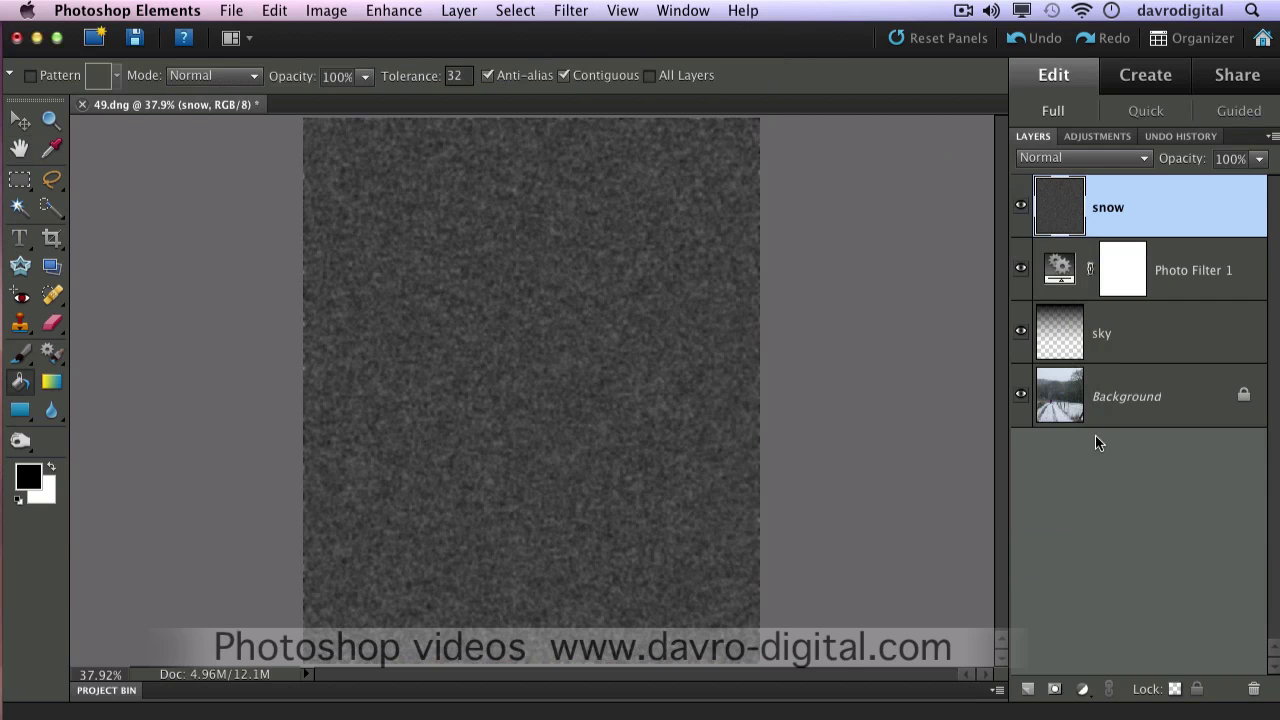
Step: Add a Levels adjustment layer above the snow layer and clip it so that it affects only the snow layer
{"action": "left_click", "coordinate": [1083, 690]}
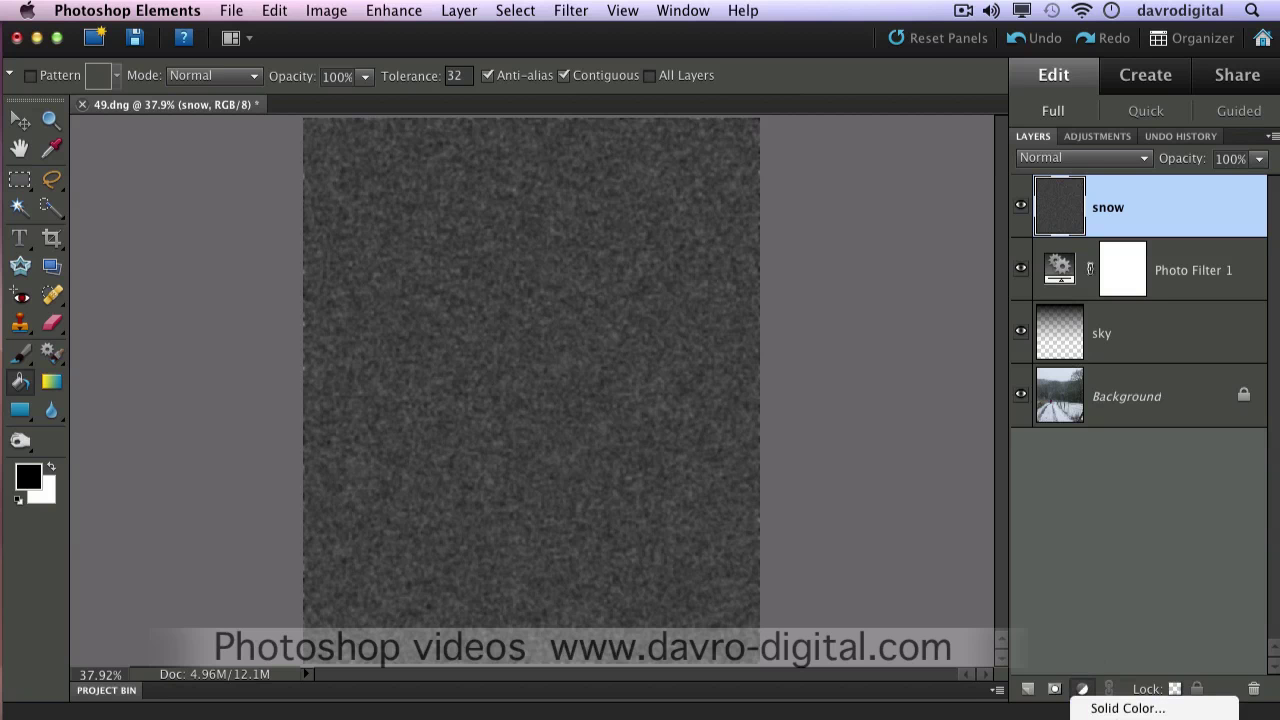
{"action": "left_click", "coordinate": [1120, 718]}
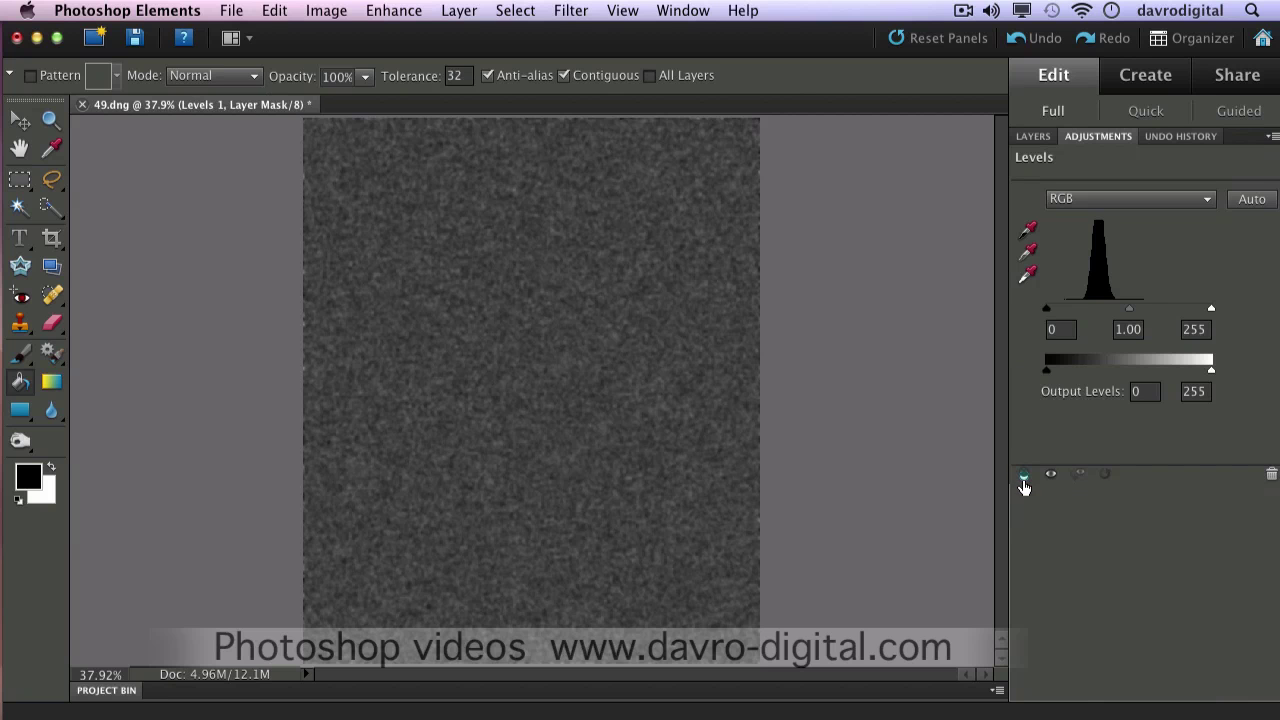
{"action": "left_click", "coordinate": [1032, 138]}
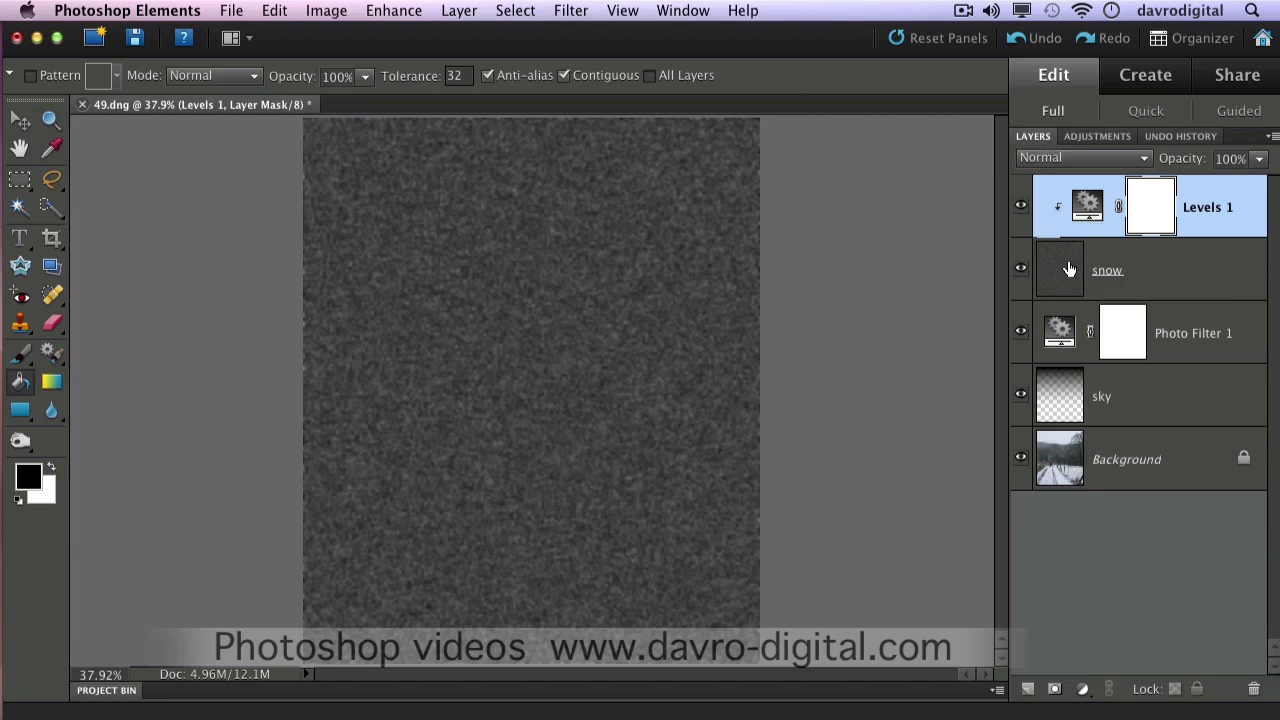
{"action": "left_click", "coordinate": [1221, 237], "text": "alt"}
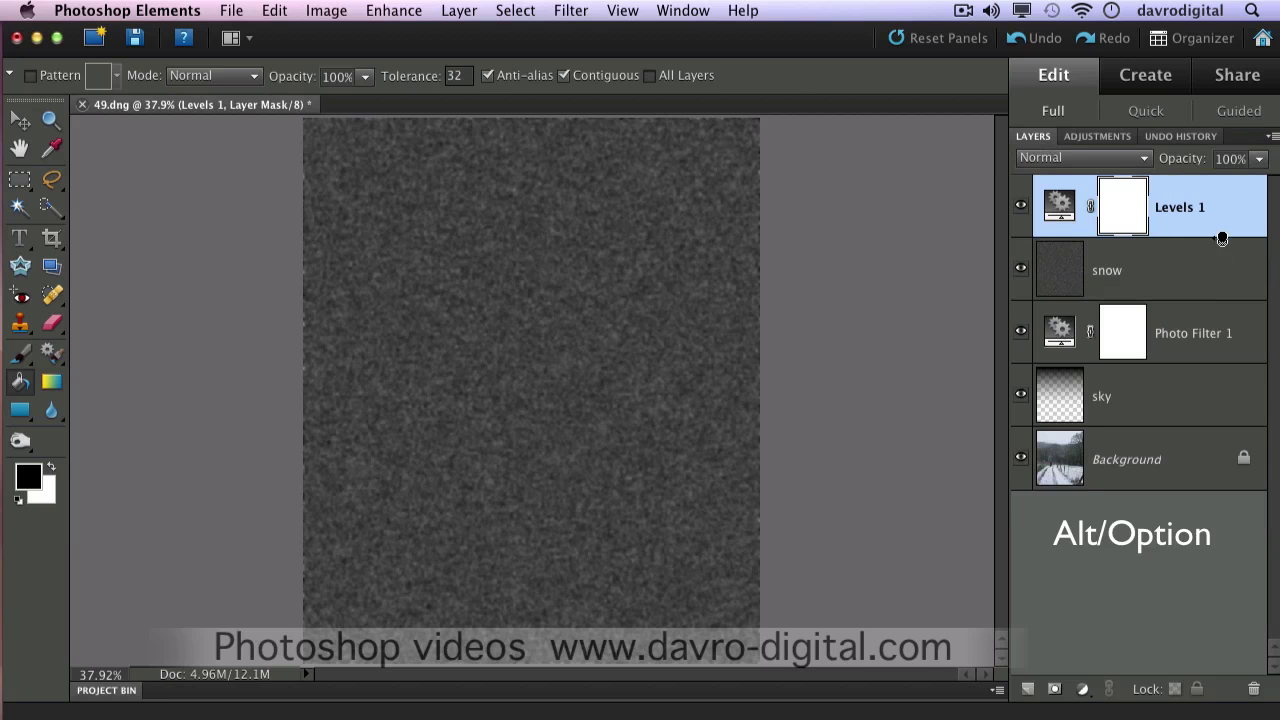
{"action": "left_click", "coordinate": [1221, 237], "text": "alt"}
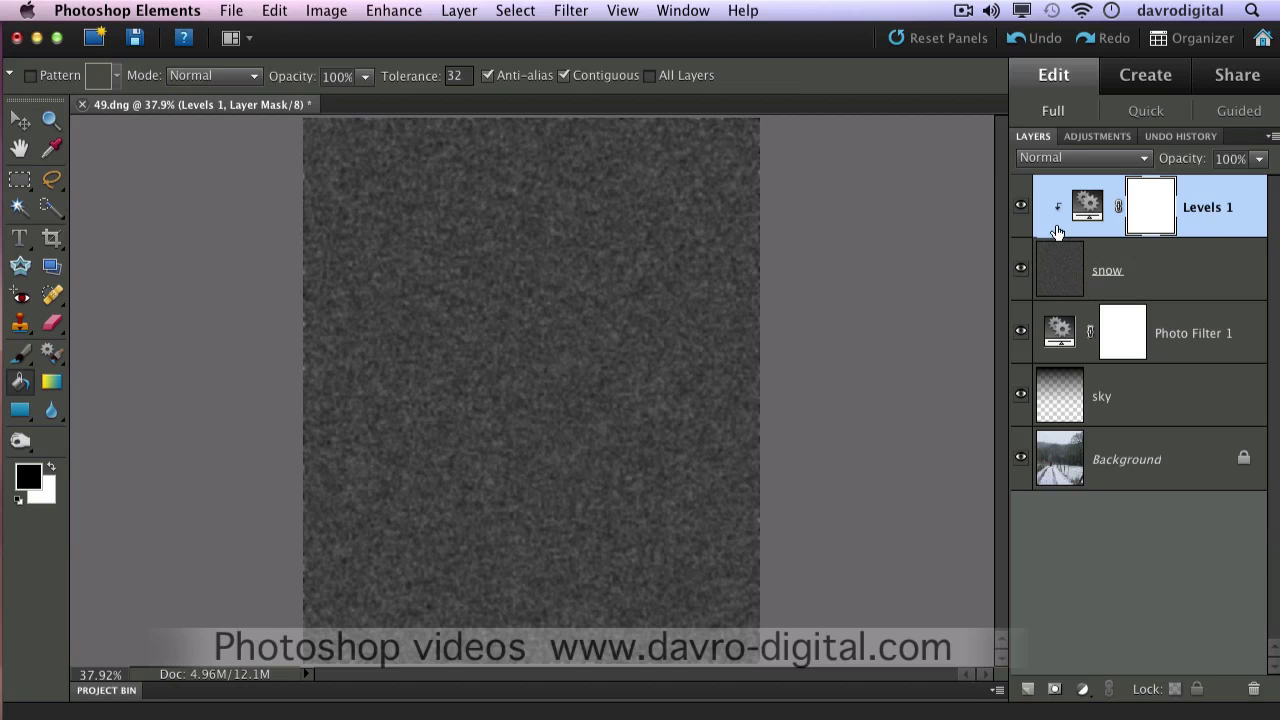
Step: Raise the black input level of the clipped Levels adjustment to 32
{"action": "left_click", "coordinate": [1096, 137]}
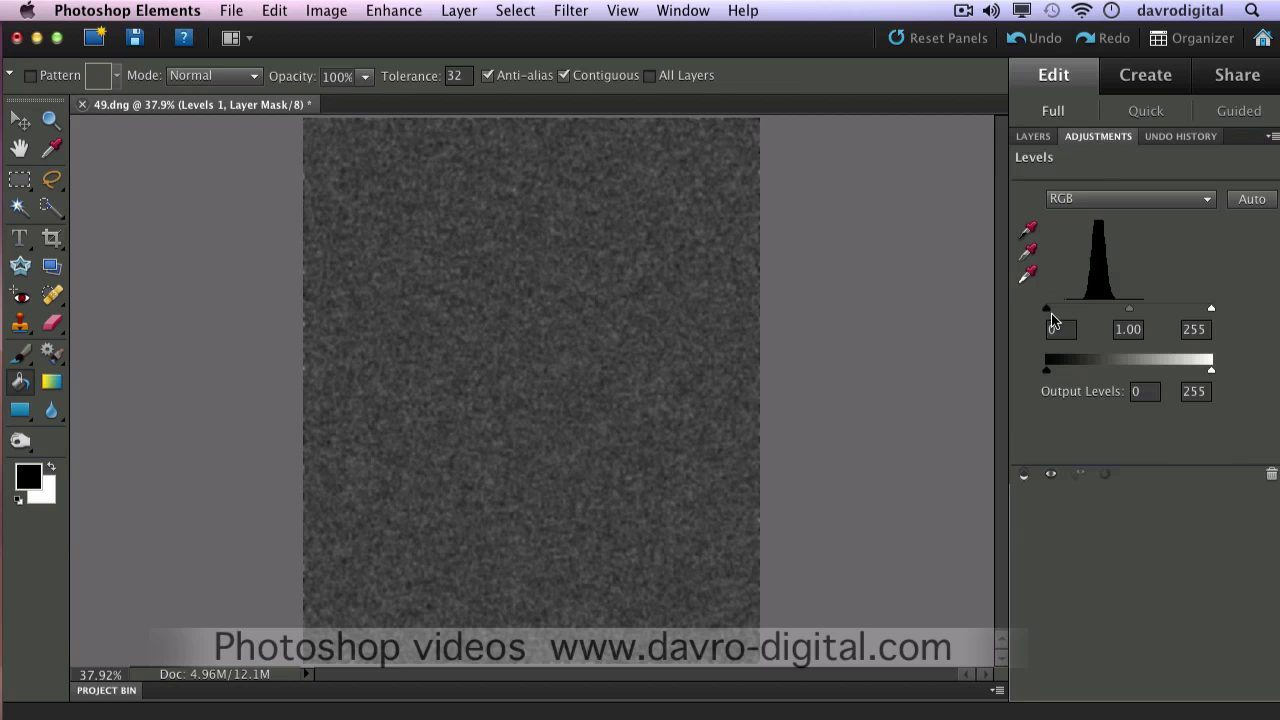
{"action": "left_click_drag", "start_coordinate": [1048, 313], "coordinate": [1067, 316]}
{"action": "left_click_drag", "start_coordinate": [978, 328], "coordinate": [979, 327]}
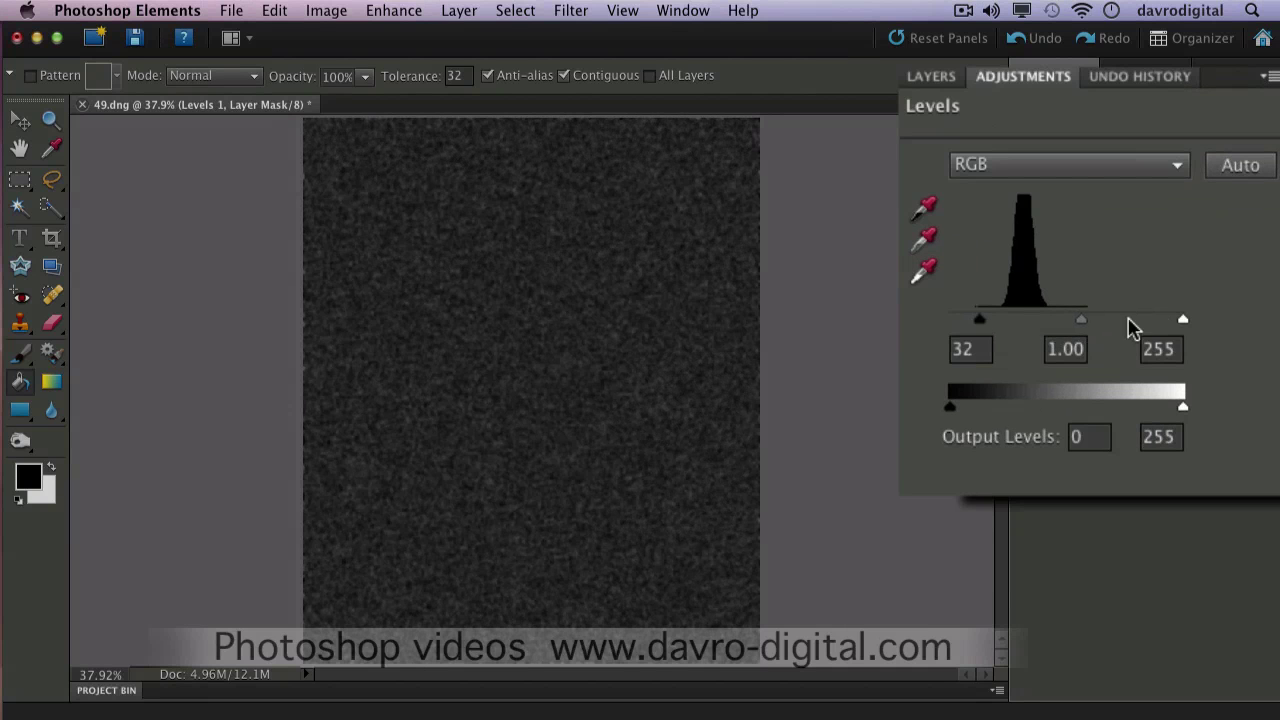
Step: Set the clipped Levels adjustment's white input level to 130 and its midtone level to 0.26
{"action": "left_click_drag", "start_coordinate": [1182, 326], "coordinate": [1078, 335]}
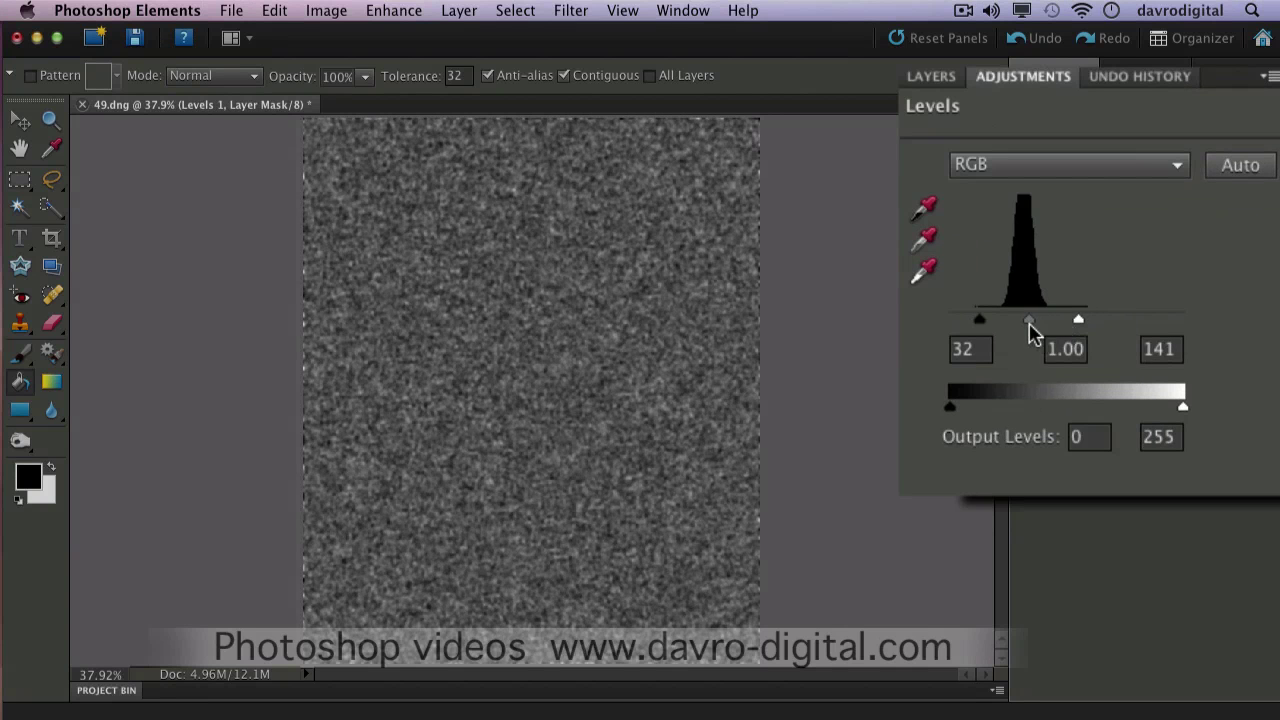
{"action": "mouse_move", "coordinate": [1028, 330]}
{"action": "left_mouse_down"}
{"action": "mouse_move", "coordinate": [1075, 326]}
{"action": "mouse_move", "coordinate": [1052, 330]}
{"action": "left_mouse_up"}
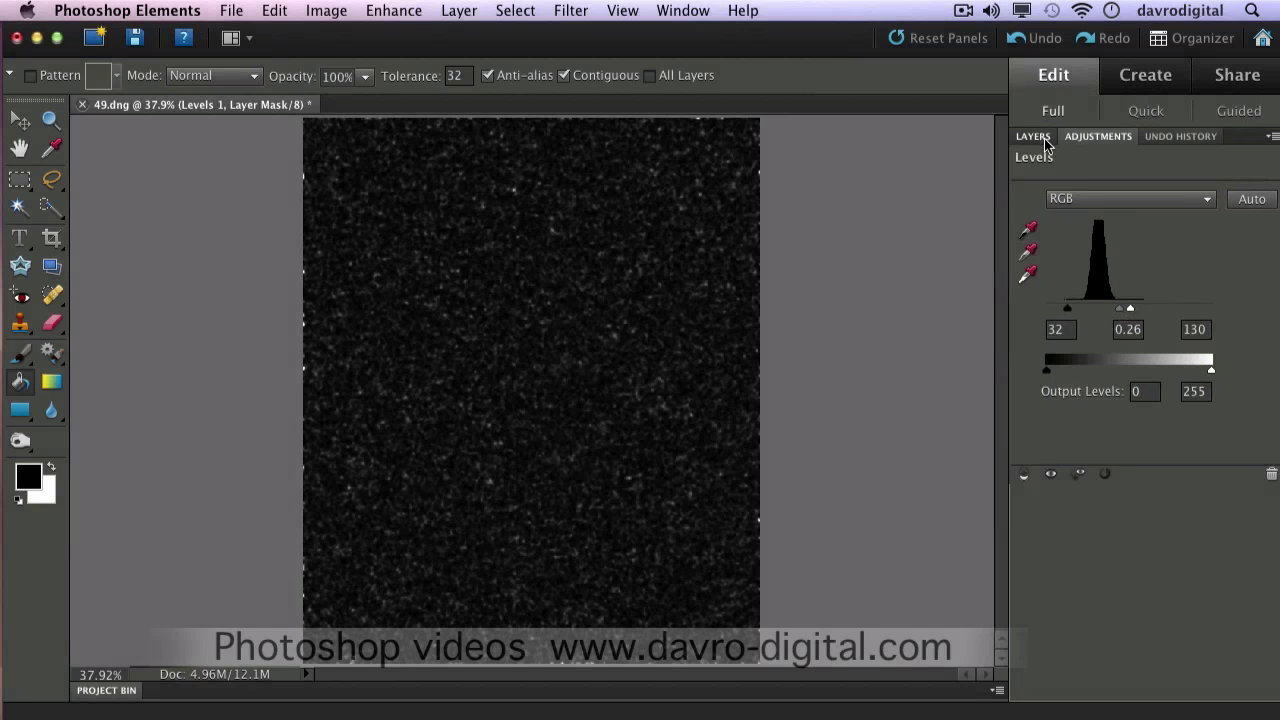
Step: Set the blend mode of the snow layer to Screen
{"action": "left_click", "coordinate": [1045, 143]}
{"action": "left_click", "coordinate": [1110, 271]}
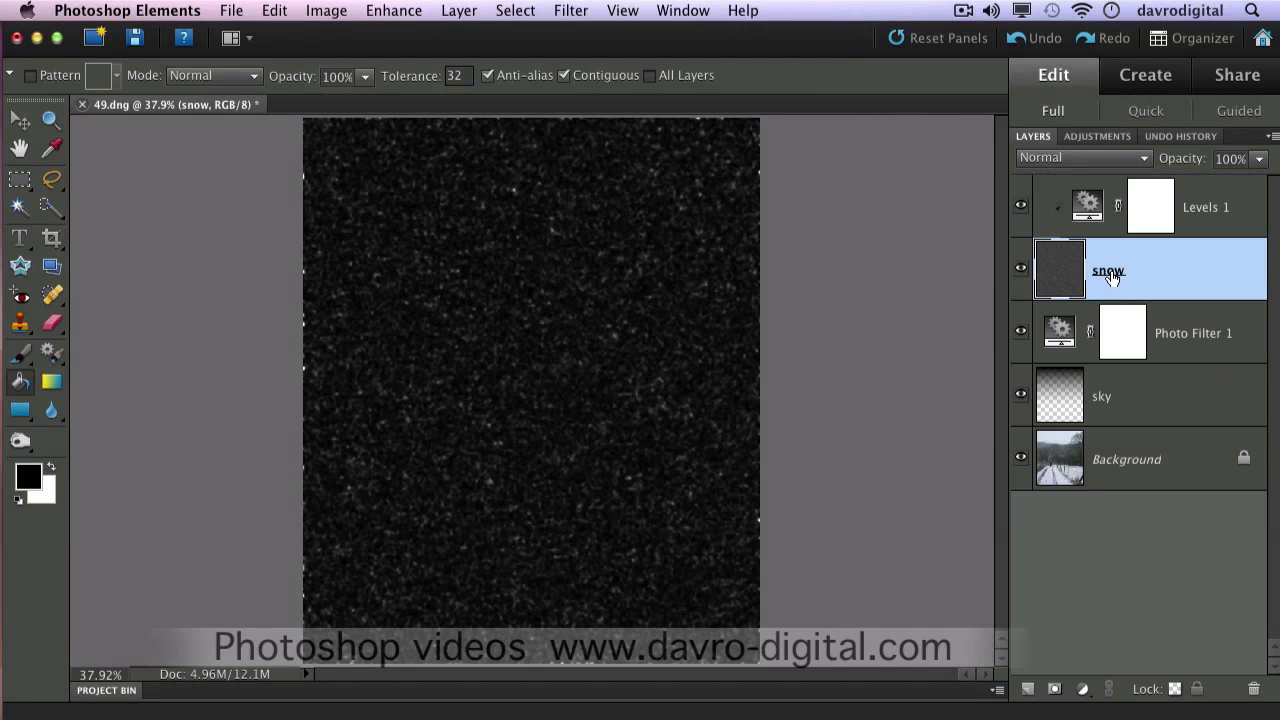
{"action": "left_click", "coordinate": [1067, 157]}
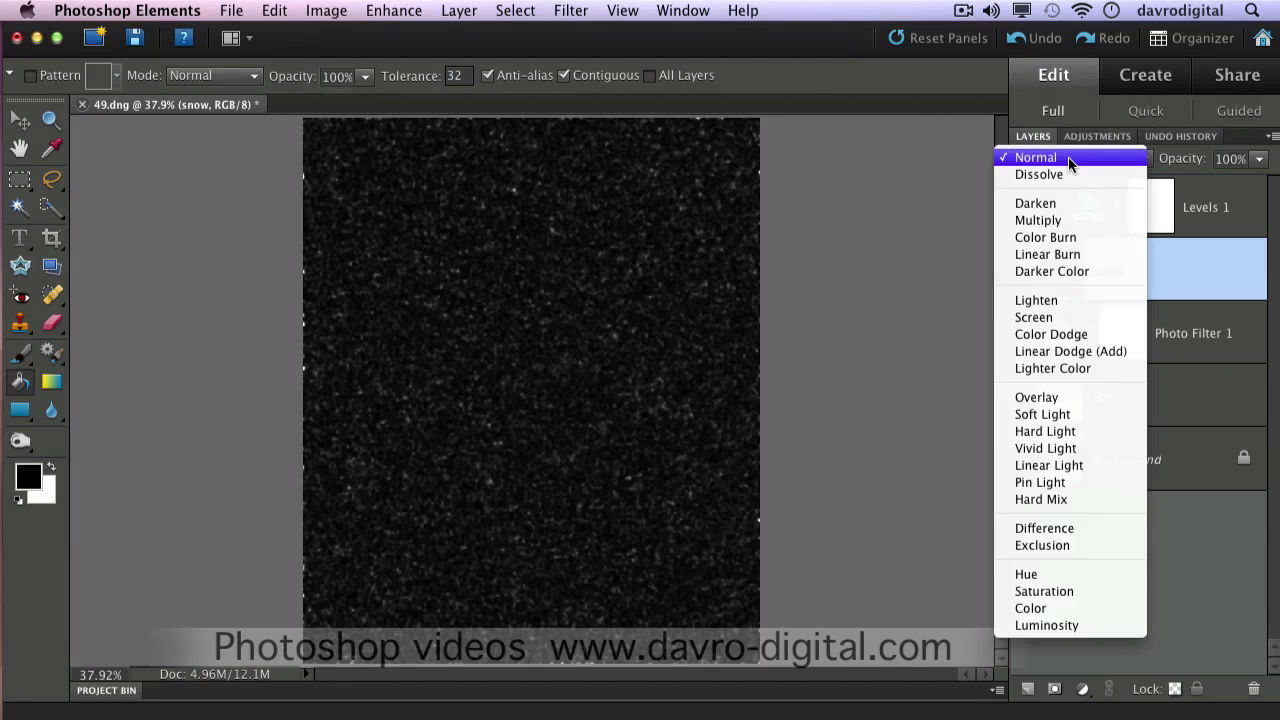
{"action": "left_click", "coordinate": [1081, 316]}
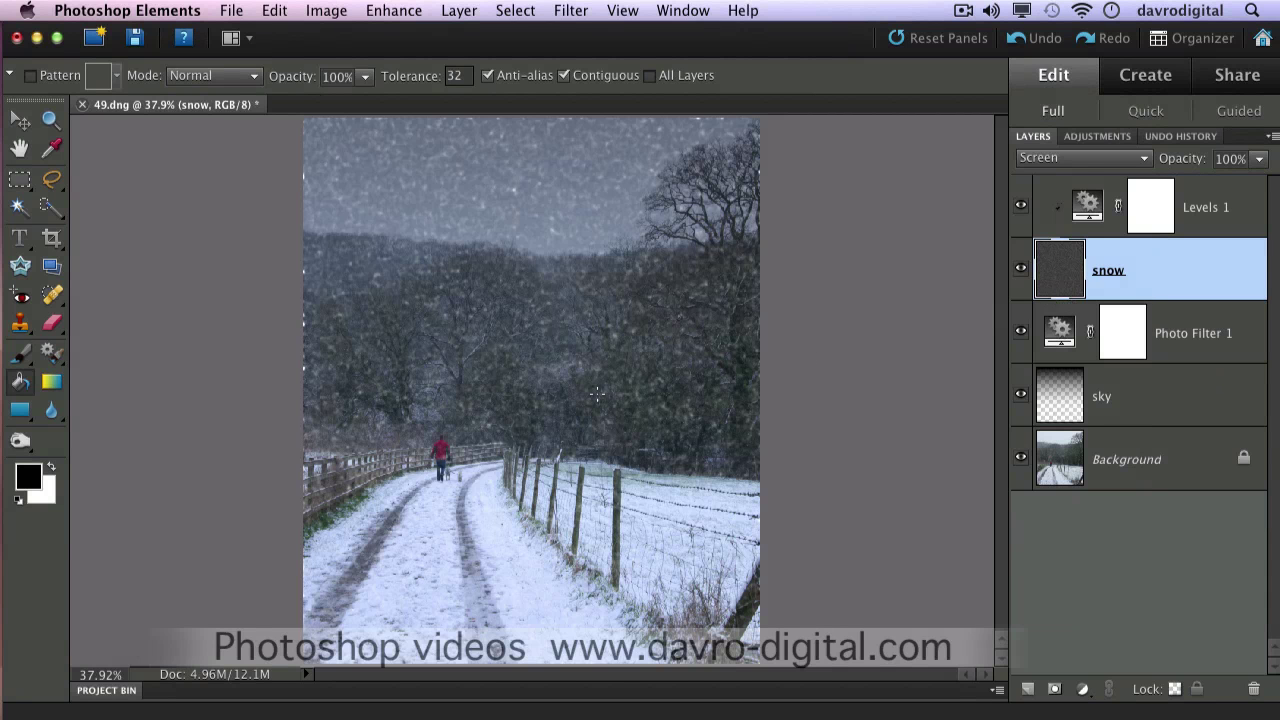
Step: Apply a Motion Blur to the snow layer with an angle of 68° and a distance of 16 pixels
{"action": "left_click", "coordinate": [571, 10]}
{"action": "mouse_move", "coordinate": [590, 163]}
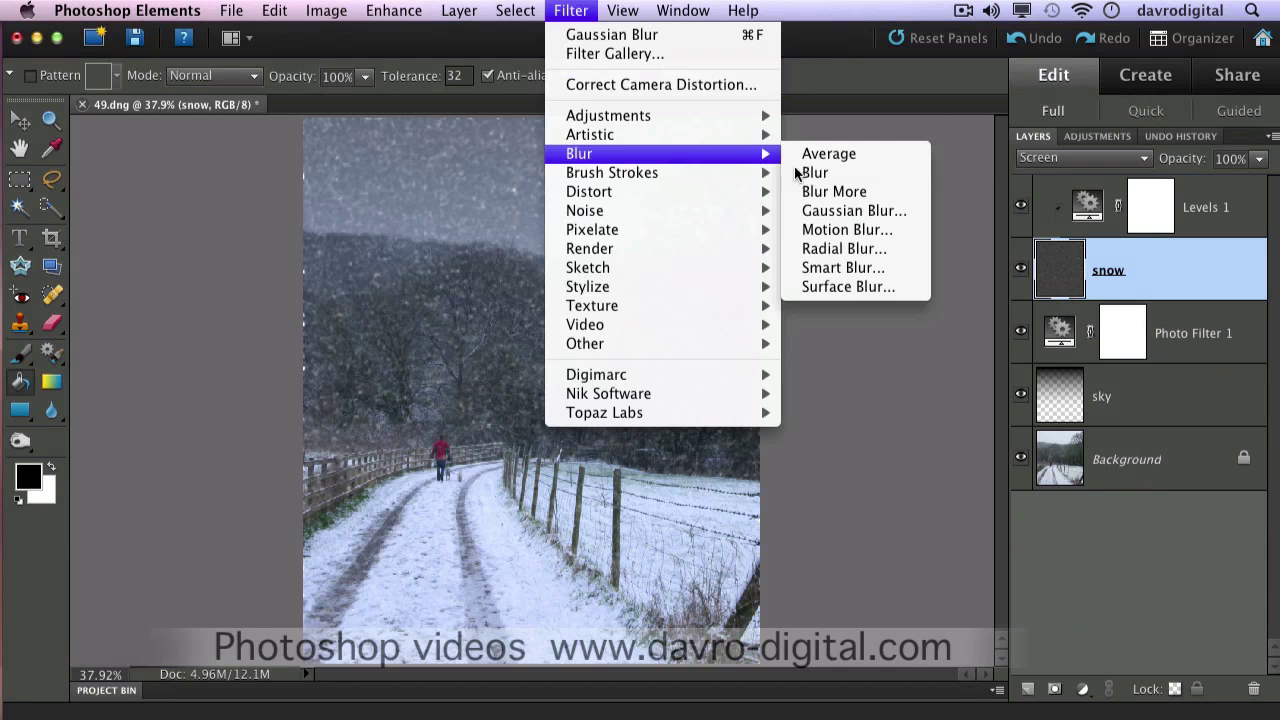
{"action": "left_click", "coordinate": [840, 229]}
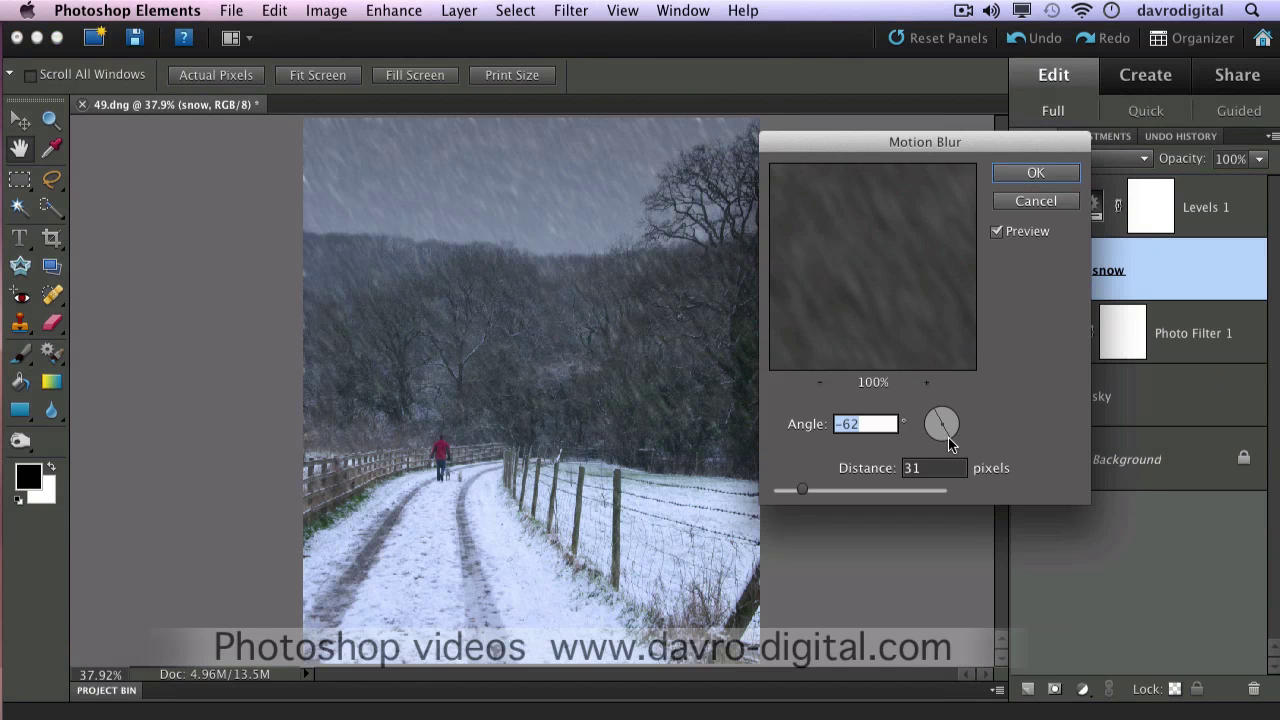
{"action": "left_click_drag", "start_coordinate": [950, 444], "coordinate": [938, 445]}
{"action": "left_click_drag", "start_coordinate": [803, 490], "coordinate": [789, 488]}
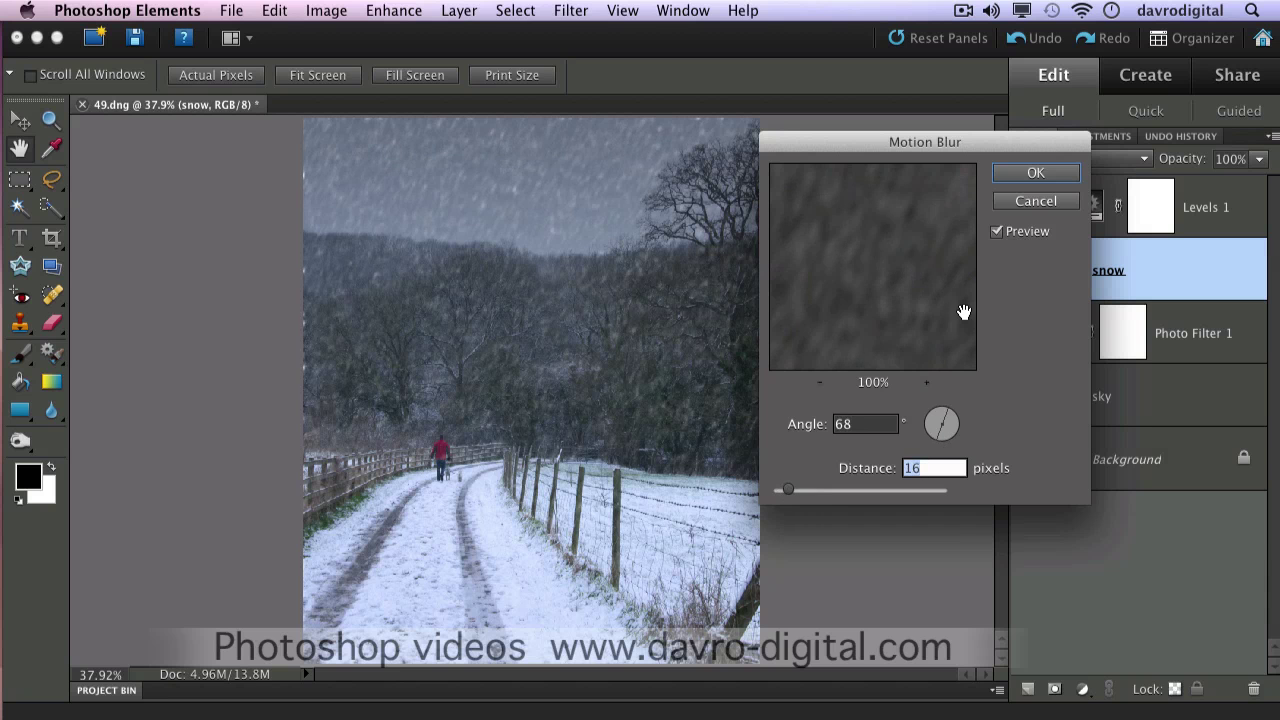
{"action": "left_click", "coordinate": [1032, 176]}
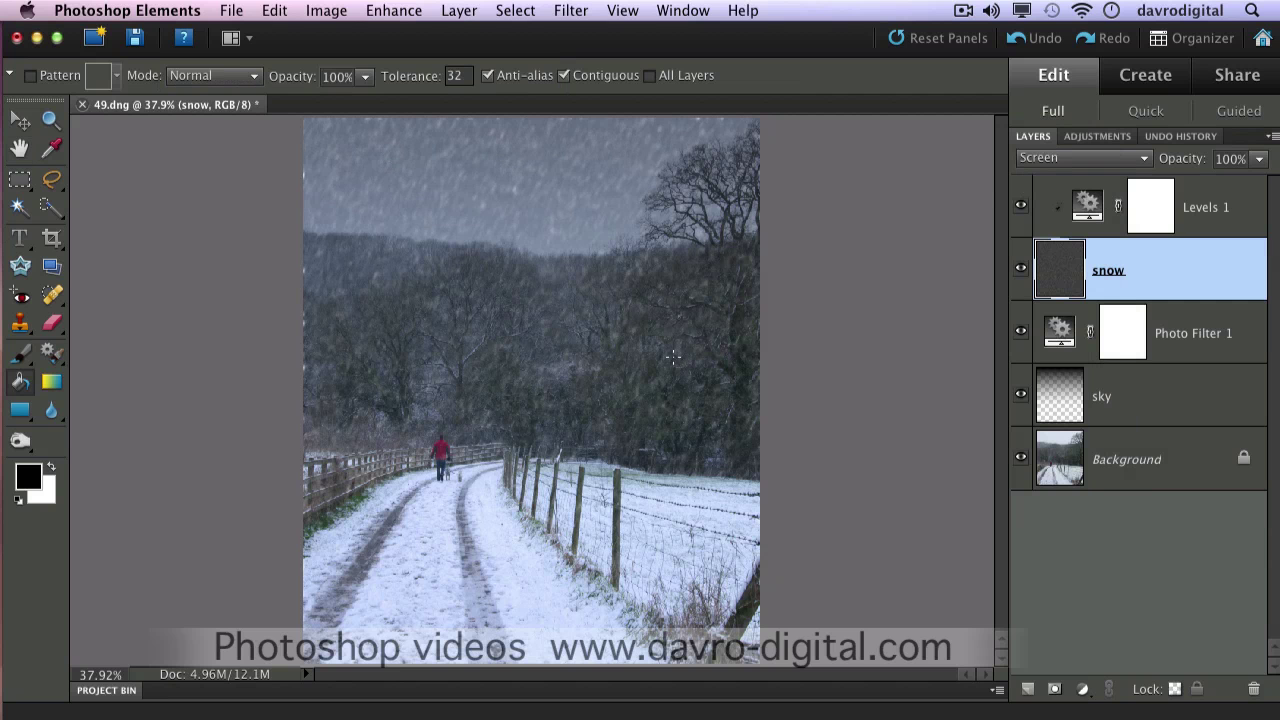
Step: Free-transform the snow layer outward past all four image edges to about 109.8% width and 107% height
{"action": "left_click", "coordinate": [622, 387]}
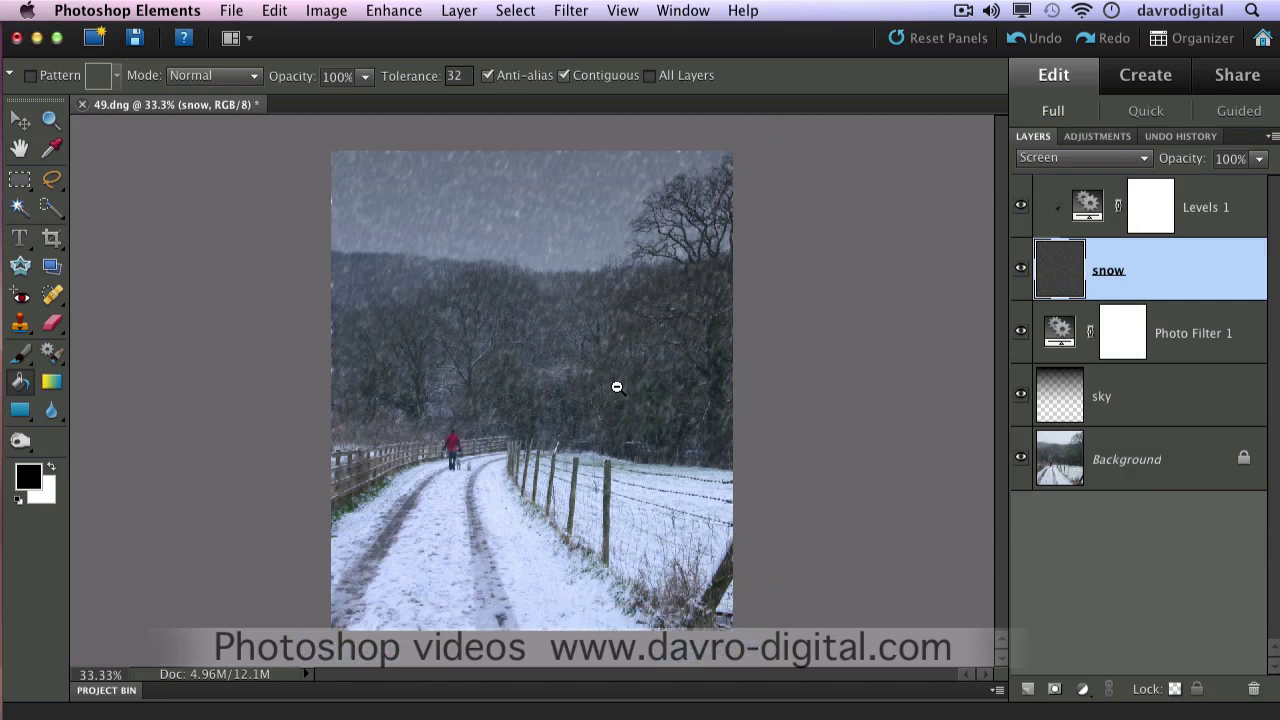
{"action": "left_click", "coordinate": [313, 15]}
{"action": "mouse_move", "coordinate": [340, 38]}
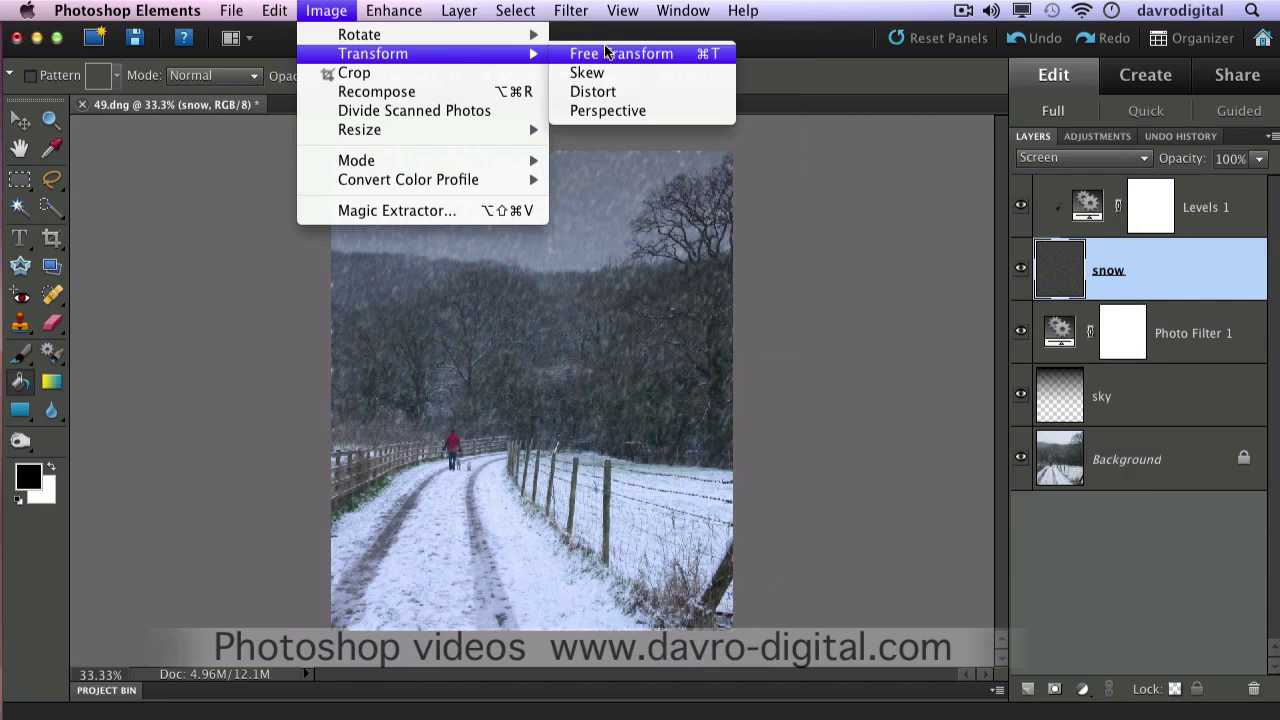
{"action": "left_click", "coordinate": [684, 52]}
{"action": "left_click_drag", "start_coordinate": [533, 152], "coordinate": [533, 137]}
{"action": "left_click_drag", "start_coordinate": [331, 383], "coordinate": [310, 383]}
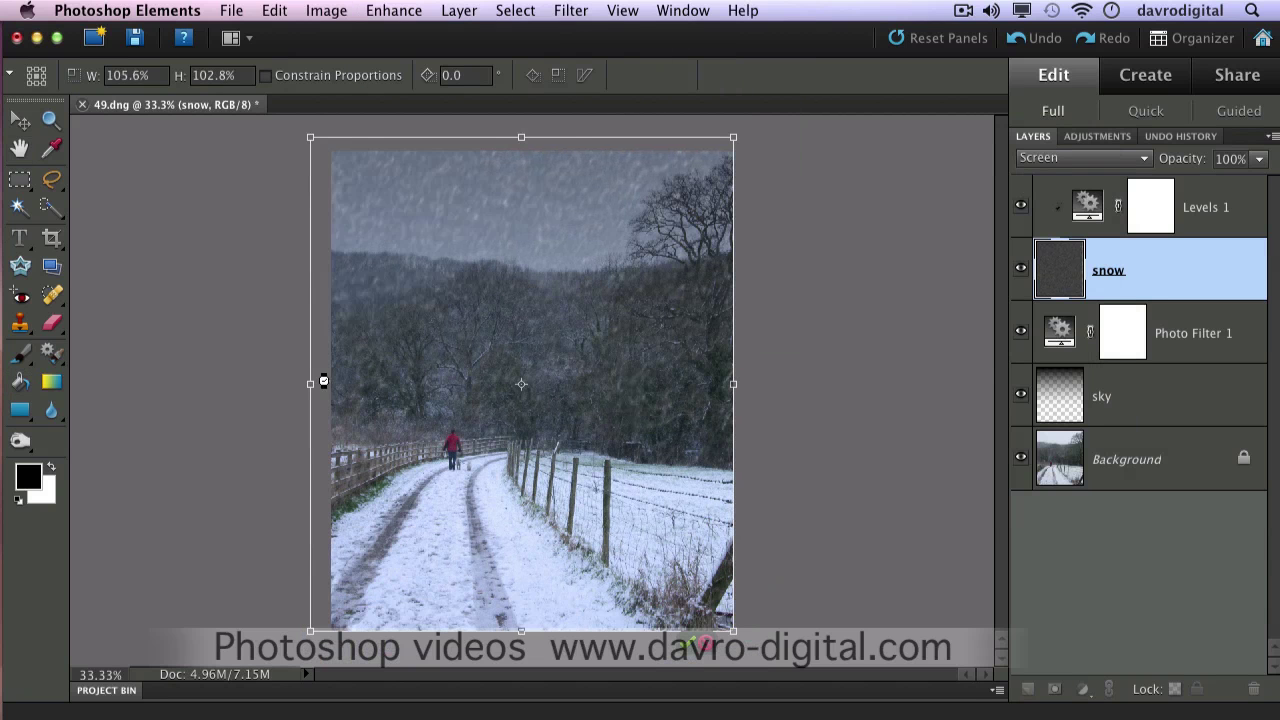
{"action": "left_click_drag", "start_coordinate": [519, 631], "coordinate": [519, 650]}
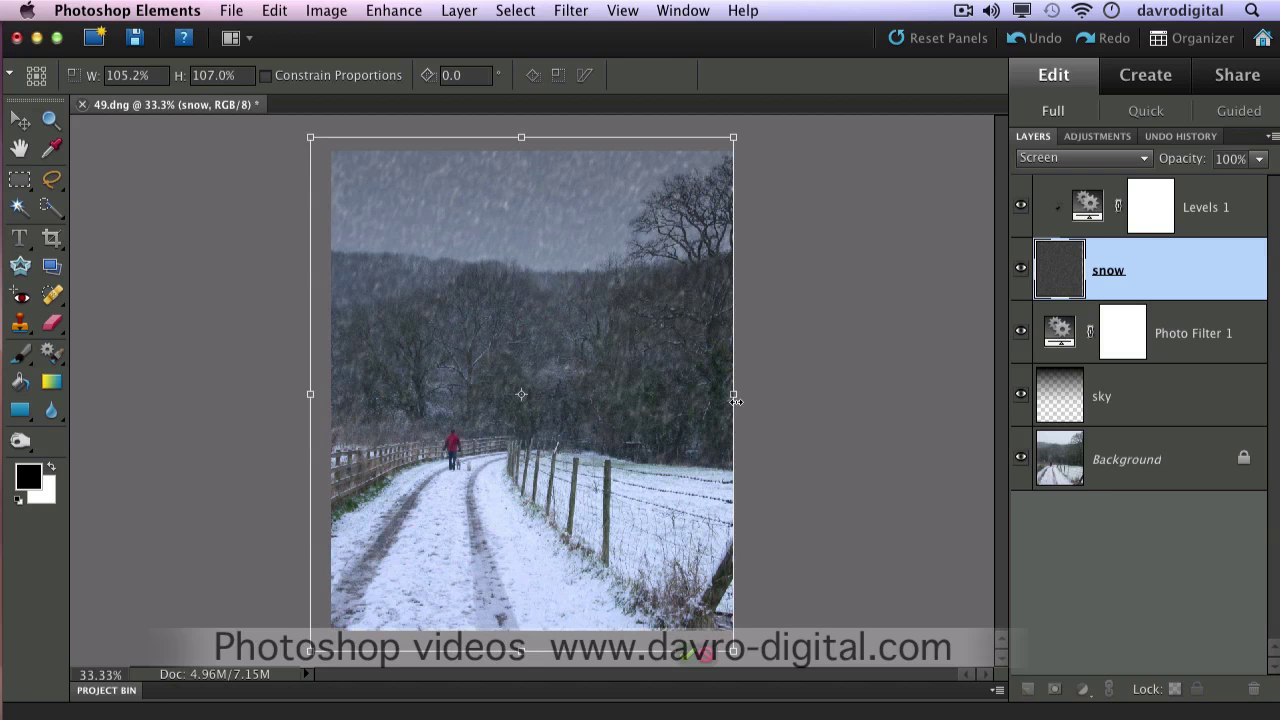
{"action": "left_click_drag", "start_coordinate": [731, 393], "coordinate": [751, 393]}
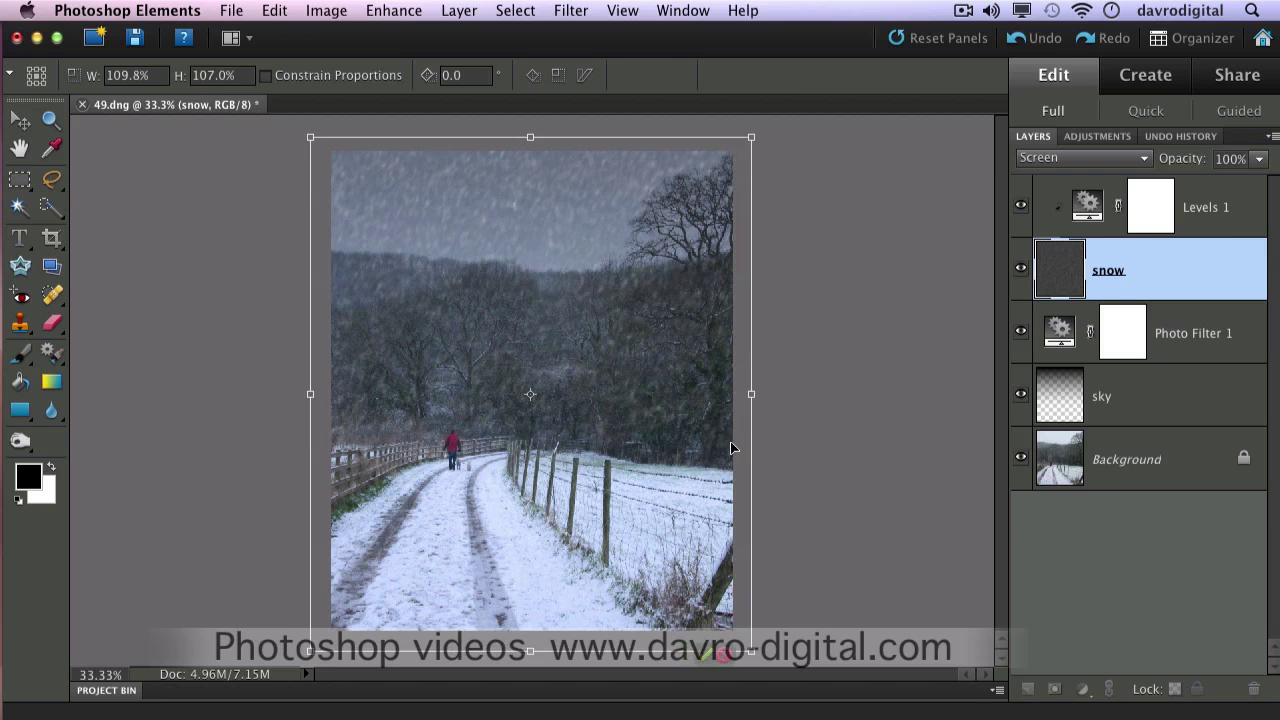
{"action": "left_click", "coordinate": [707, 655]}
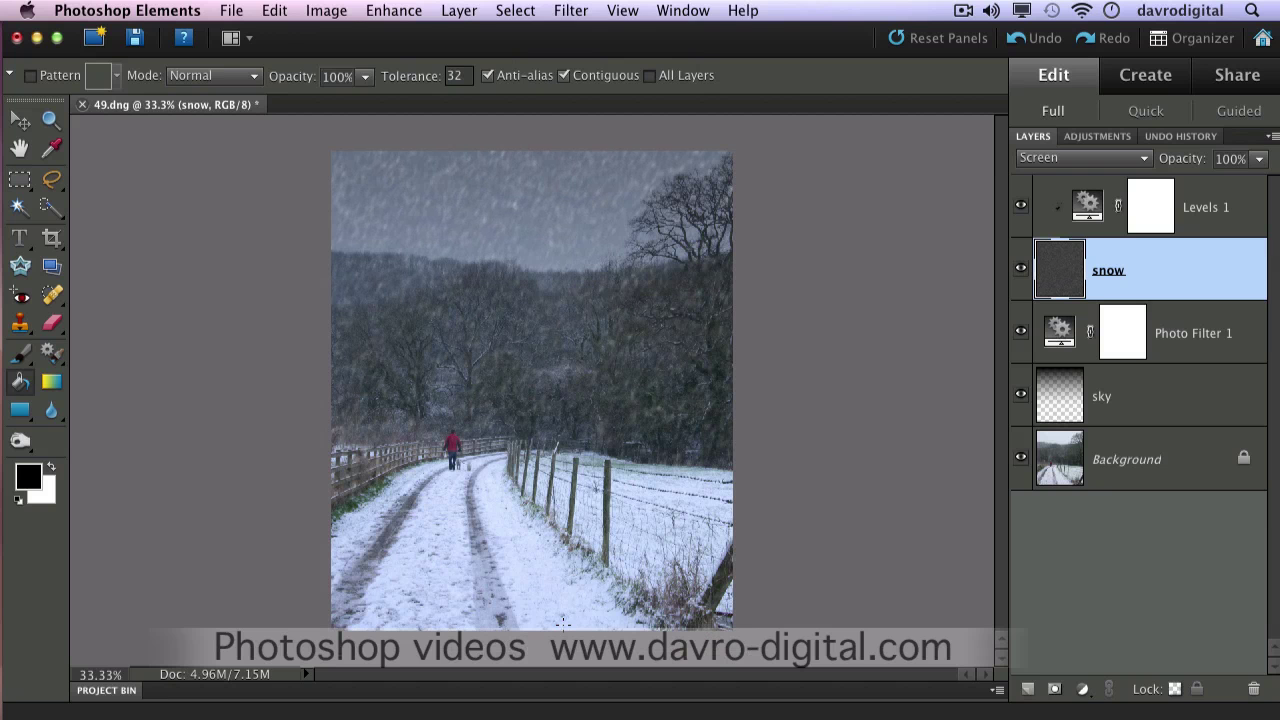
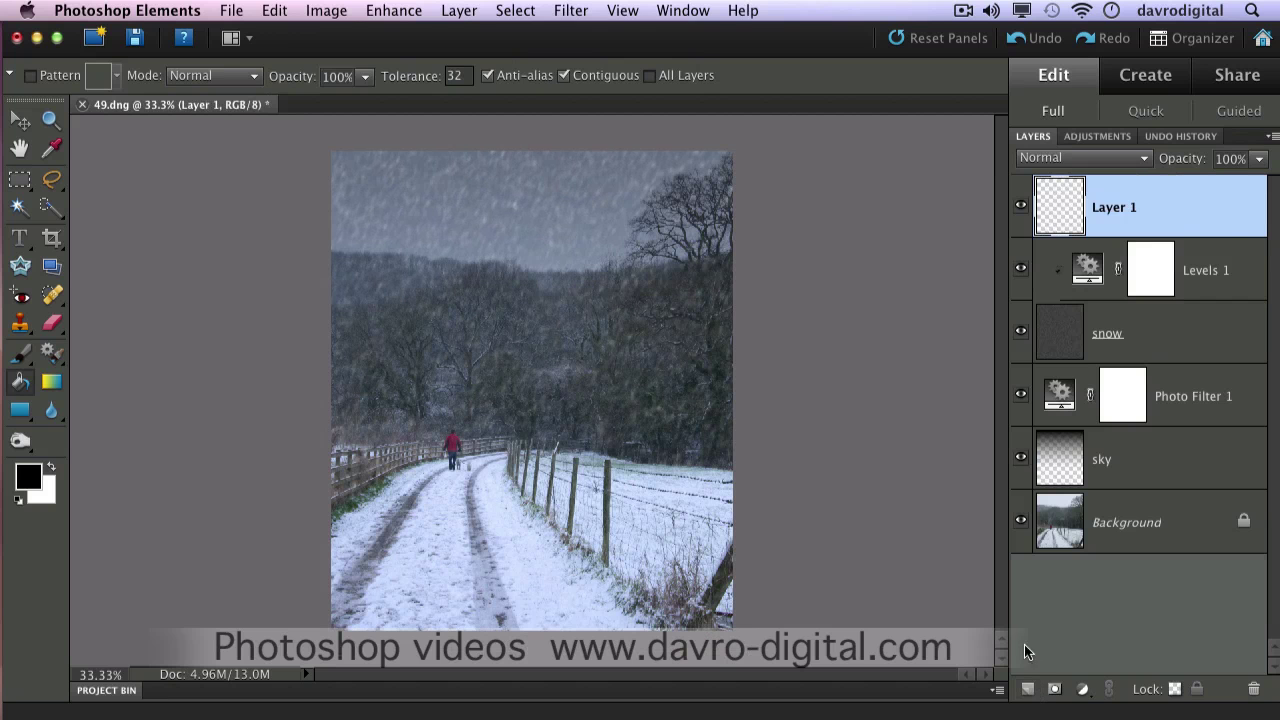
Step: Rename the new empty layer above the Levels adjustment as "med flakes"
{"action": "double_click", "coordinate": [1124, 209]}
{"action": "type", "text": "med fl"}
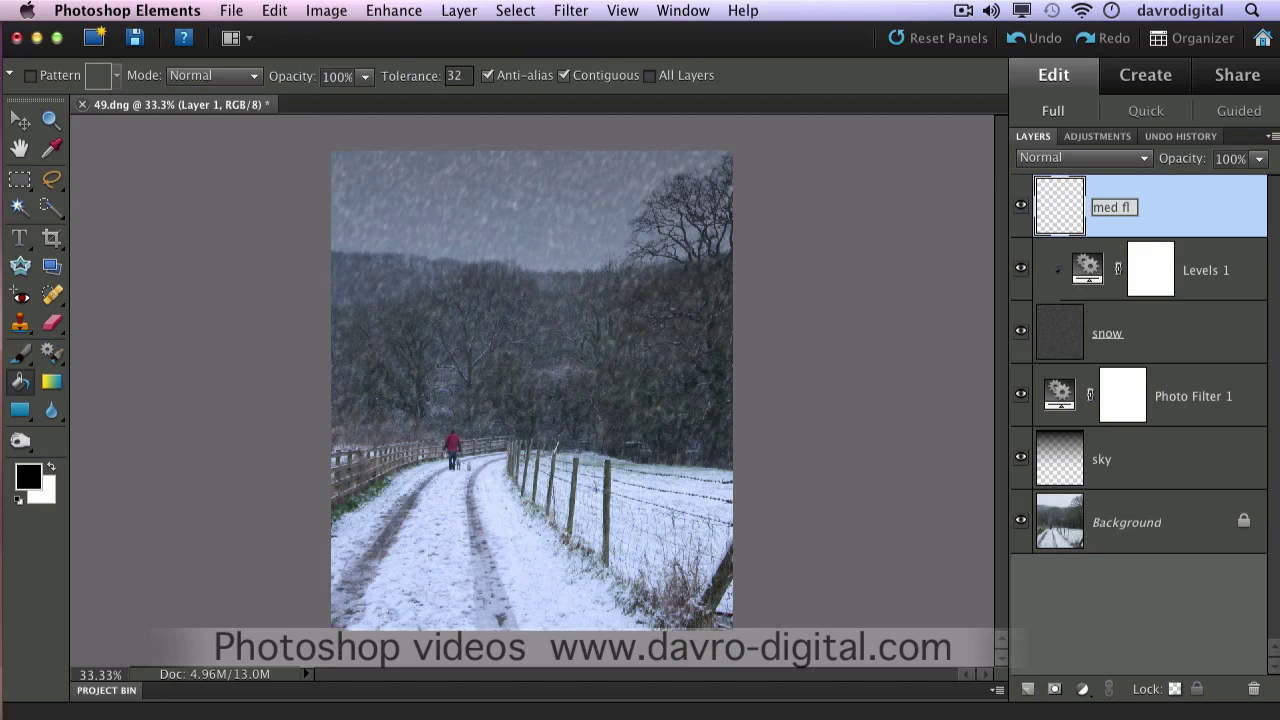
{"action": "type", "text": "akes"}
{"action": "key", "text": "Return"}
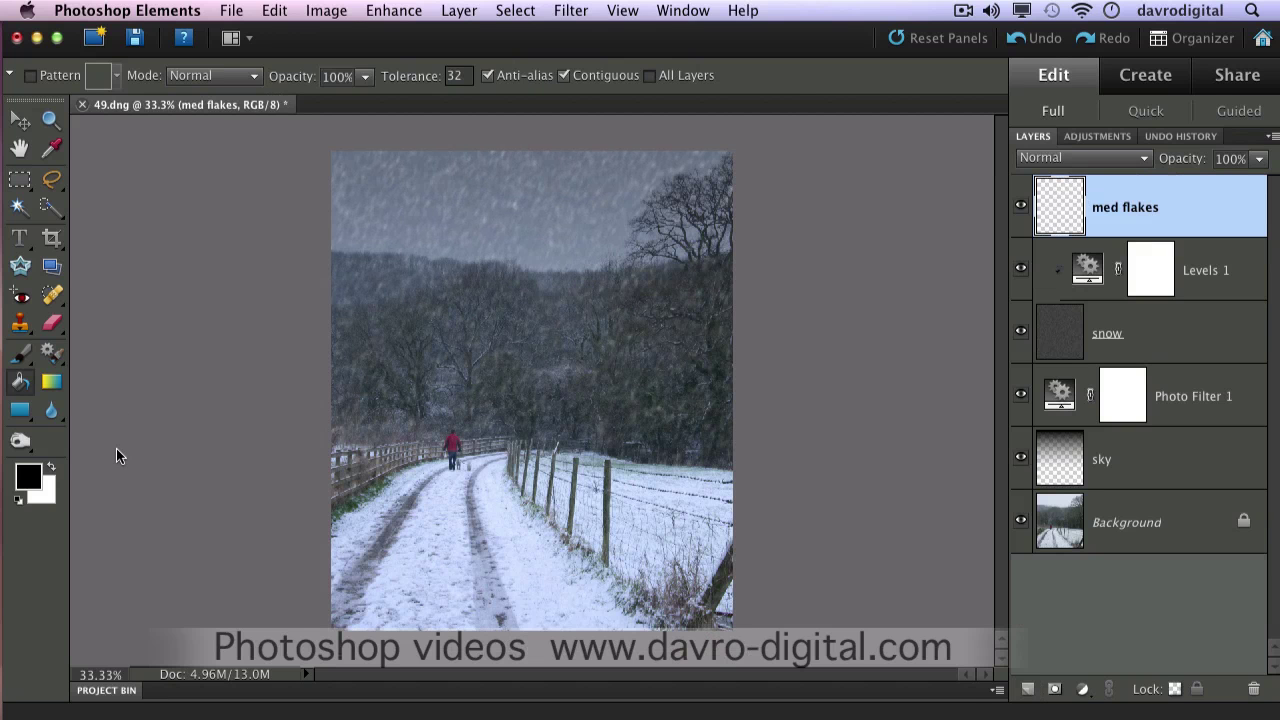
Step: Set the foreground color to pure white (ffffff)
{"action": "left_click", "coordinate": [29, 478]}
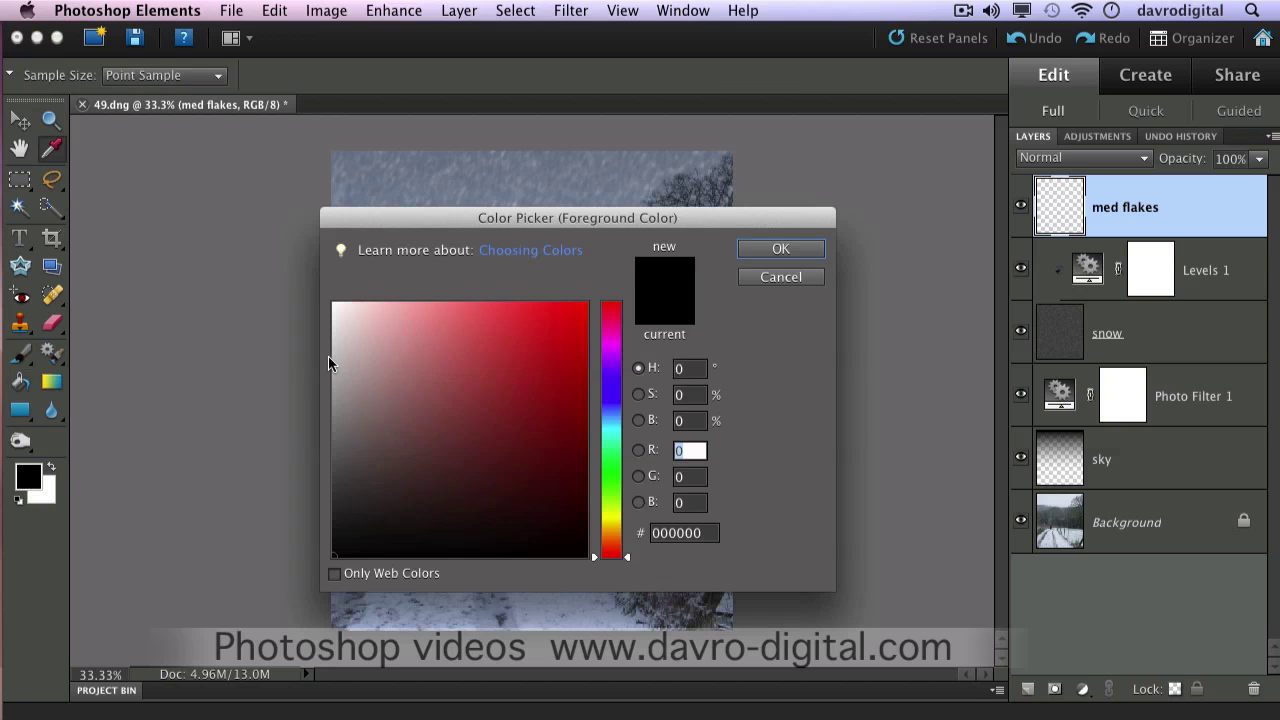
{"action": "left_click", "coordinate": [337, 306]}
{"action": "left_click_drag", "start_coordinate": [337, 306], "coordinate": [328, 298]}
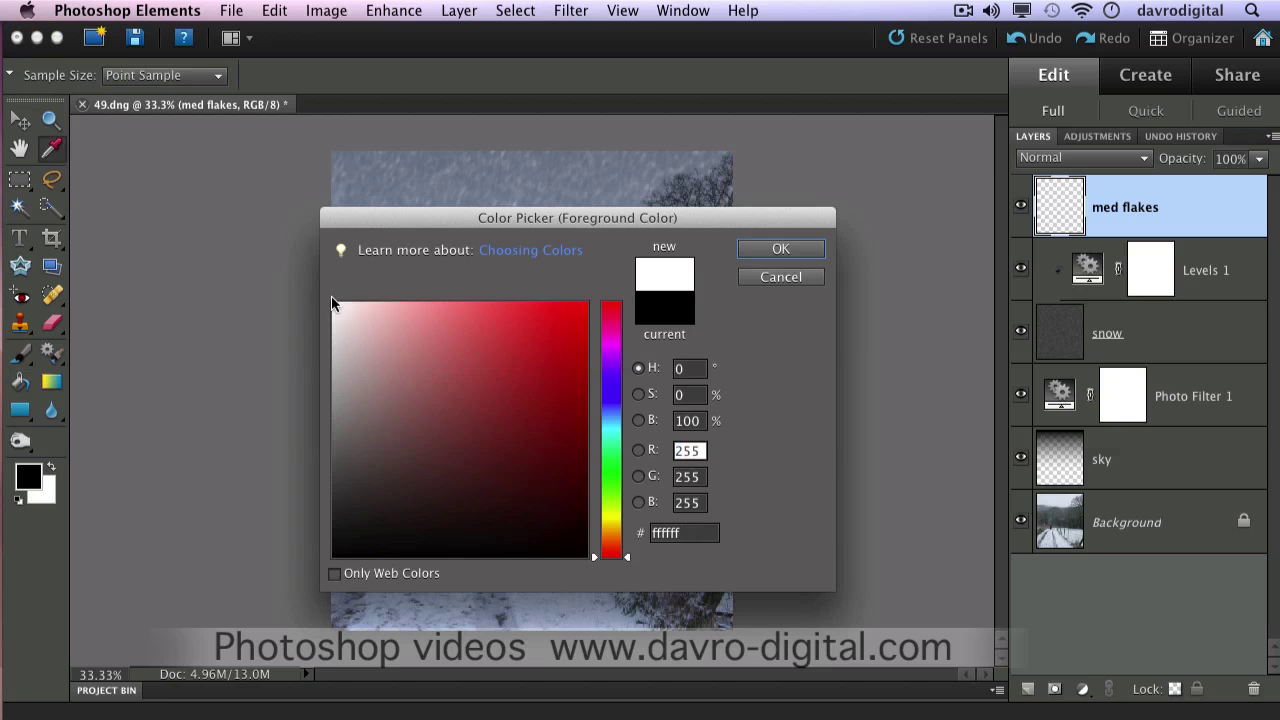
{"action": "left_click", "coordinate": [790, 252]}
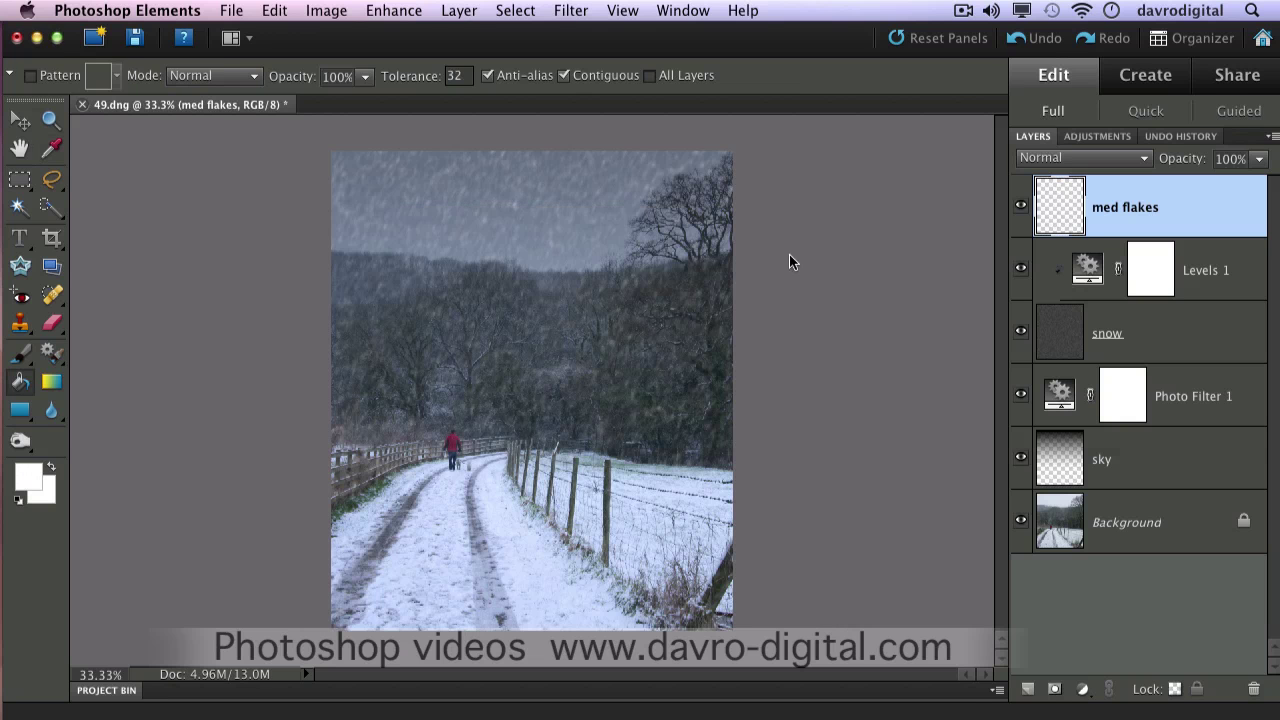
Step: Activate the Brush tool and choose the 39 px spatter brush from the Default Brushes set
{"action": "left_click", "coordinate": [20, 354]}
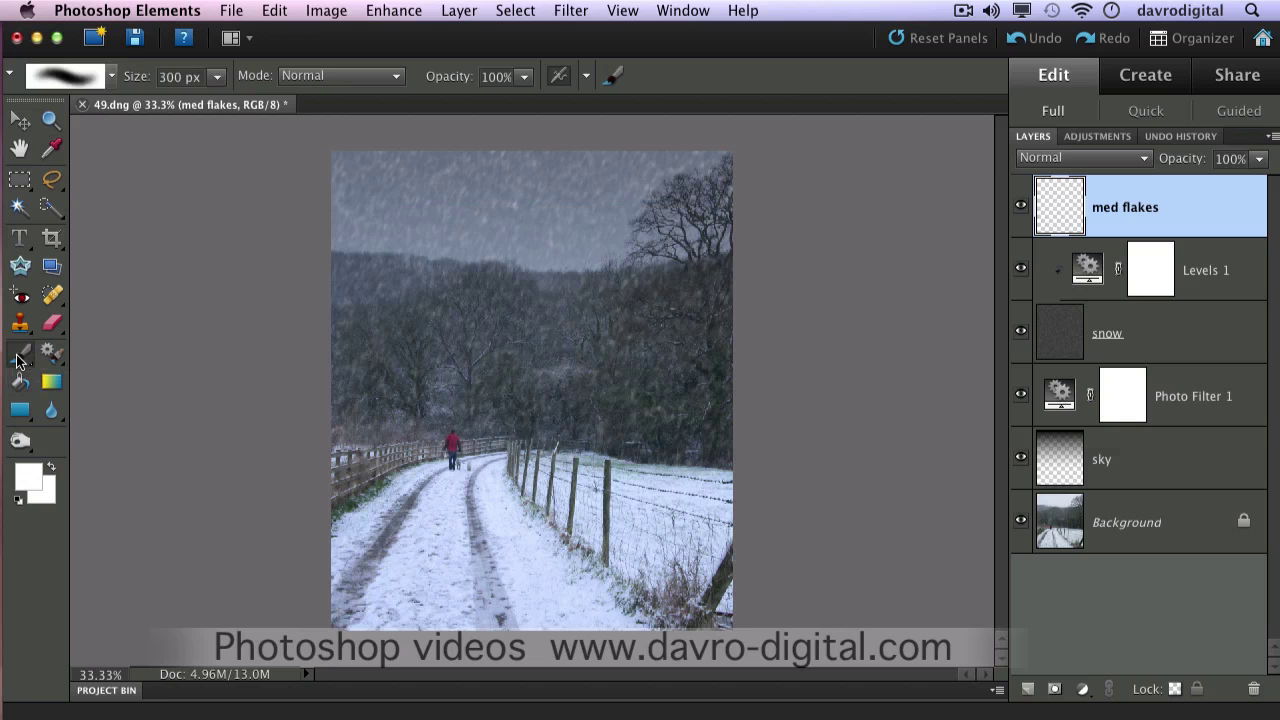
{"action": "left_click", "coordinate": [112, 77]}
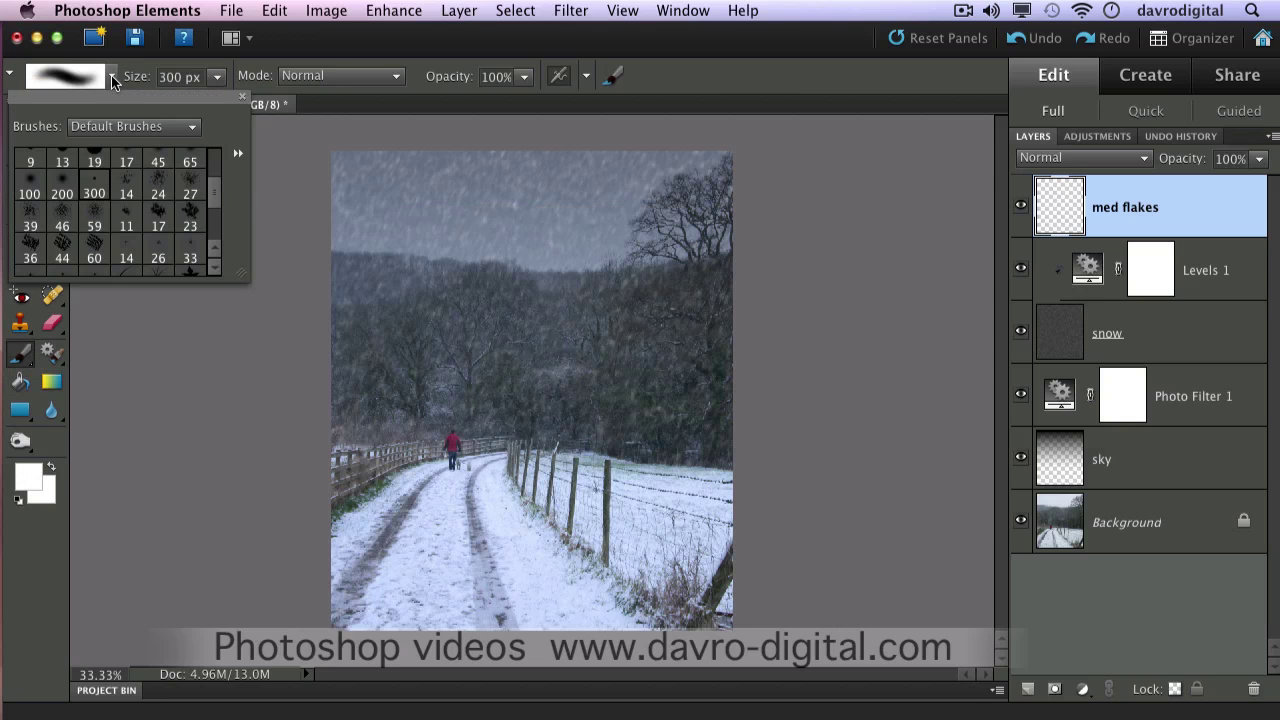
{"action": "left_click", "coordinate": [243, 98]}
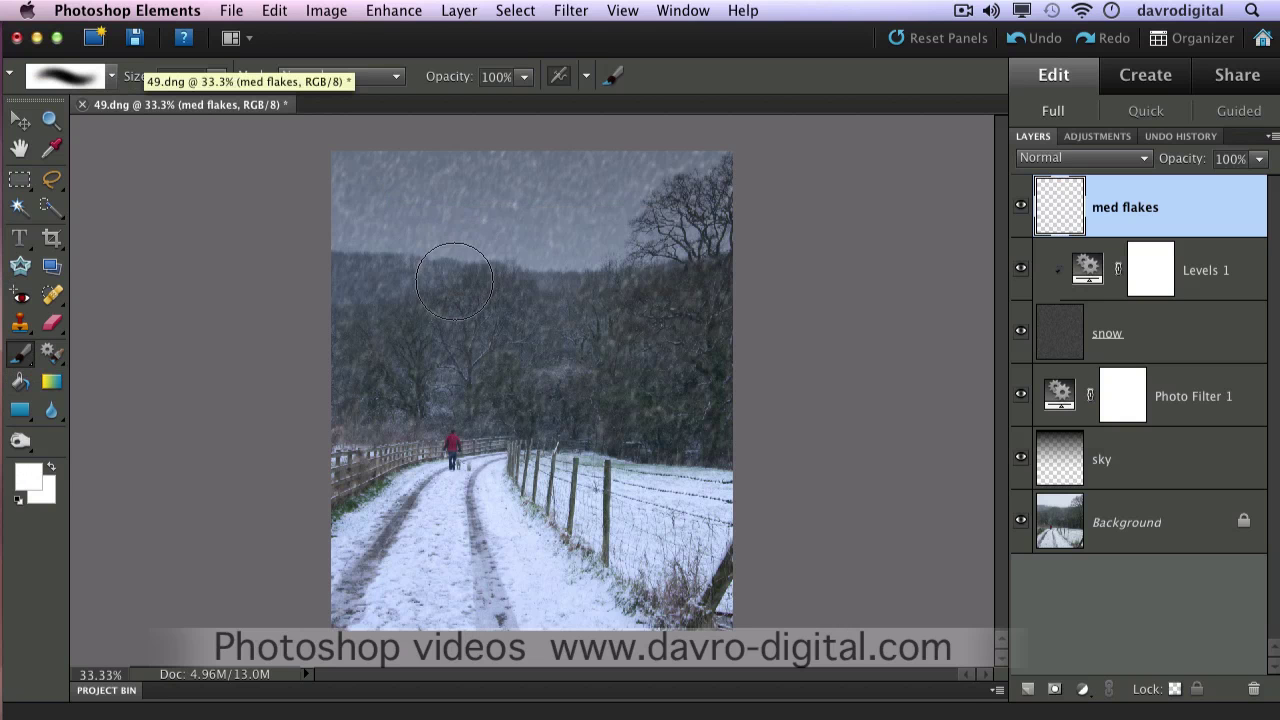
{"action": "right_click", "coordinate": [486, 278]}
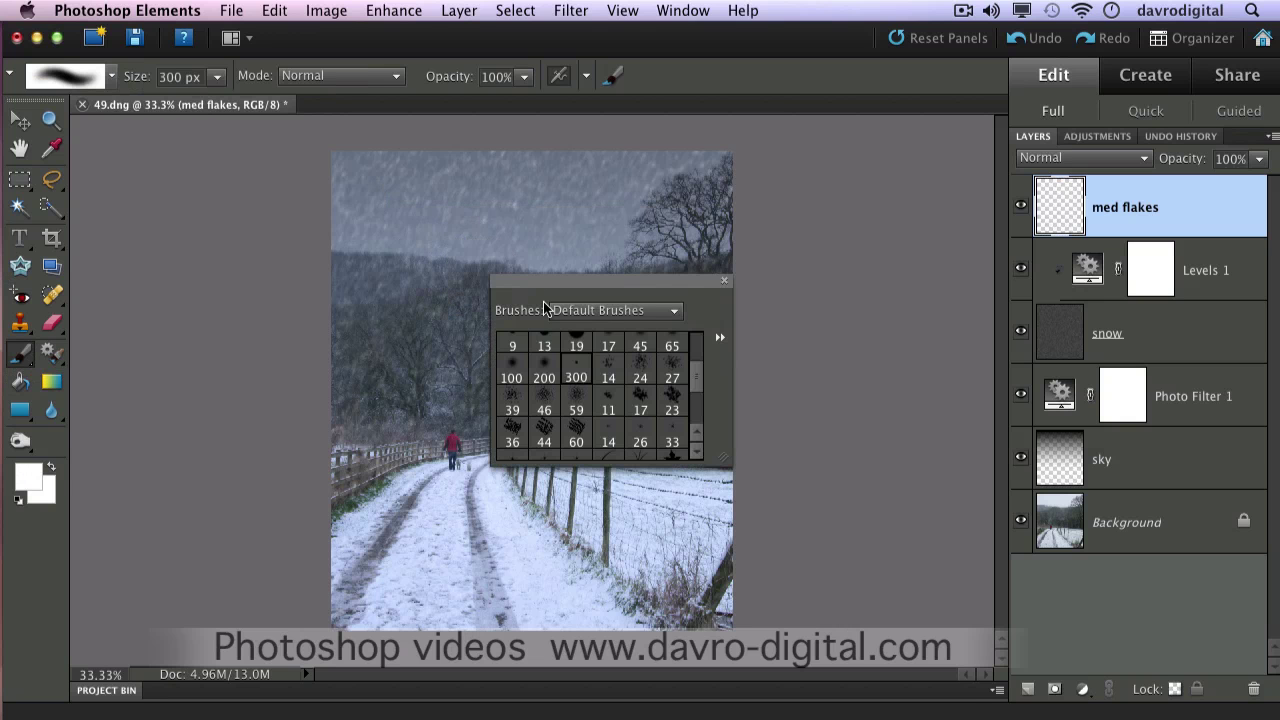
{"action": "mouse_move", "coordinate": [700, 377]}
{"action": "left_mouse_down"}
{"action": "mouse_move", "coordinate": [703, 394]}
{"action": "mouse_move", "coordinate": [699, 373]}
{"action": "left_mouse_up"}
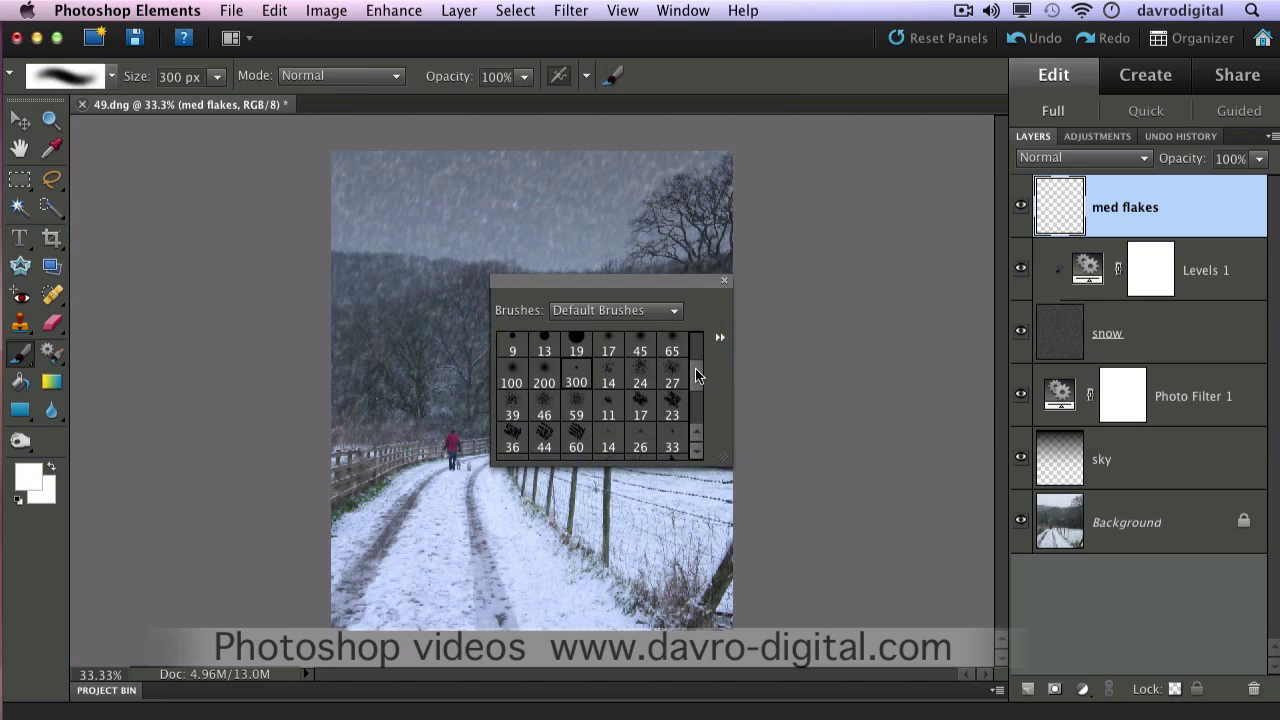
{"action": "left_click", "coordinate": [512, 408]}
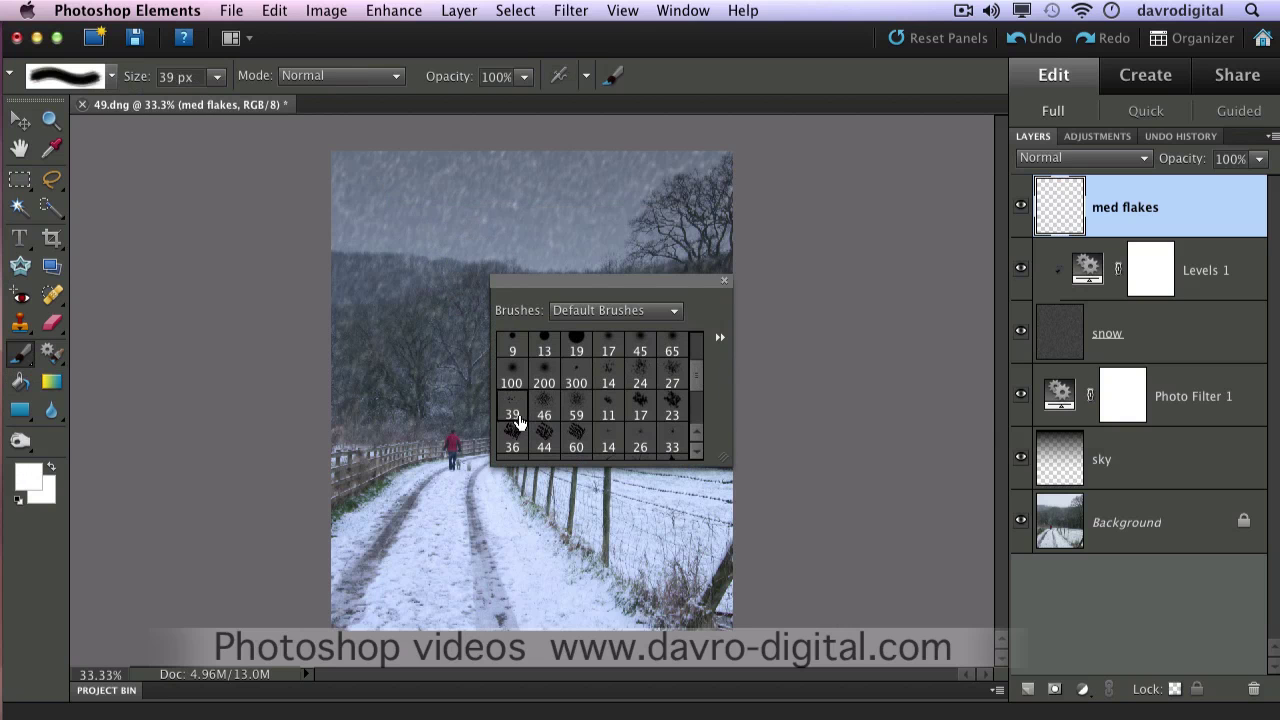
{"action": "left_click", "coordinate": [445, 404]}
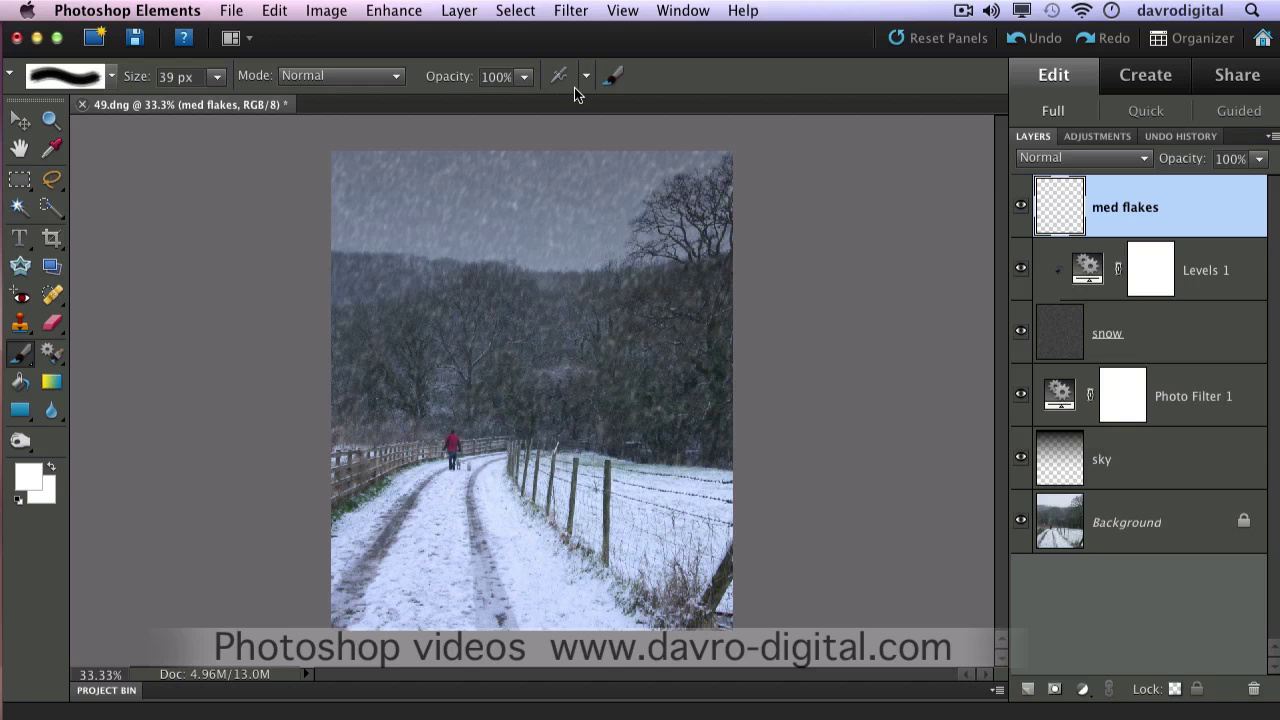
{"action": "left_click", "coordinate": [586, 77]}
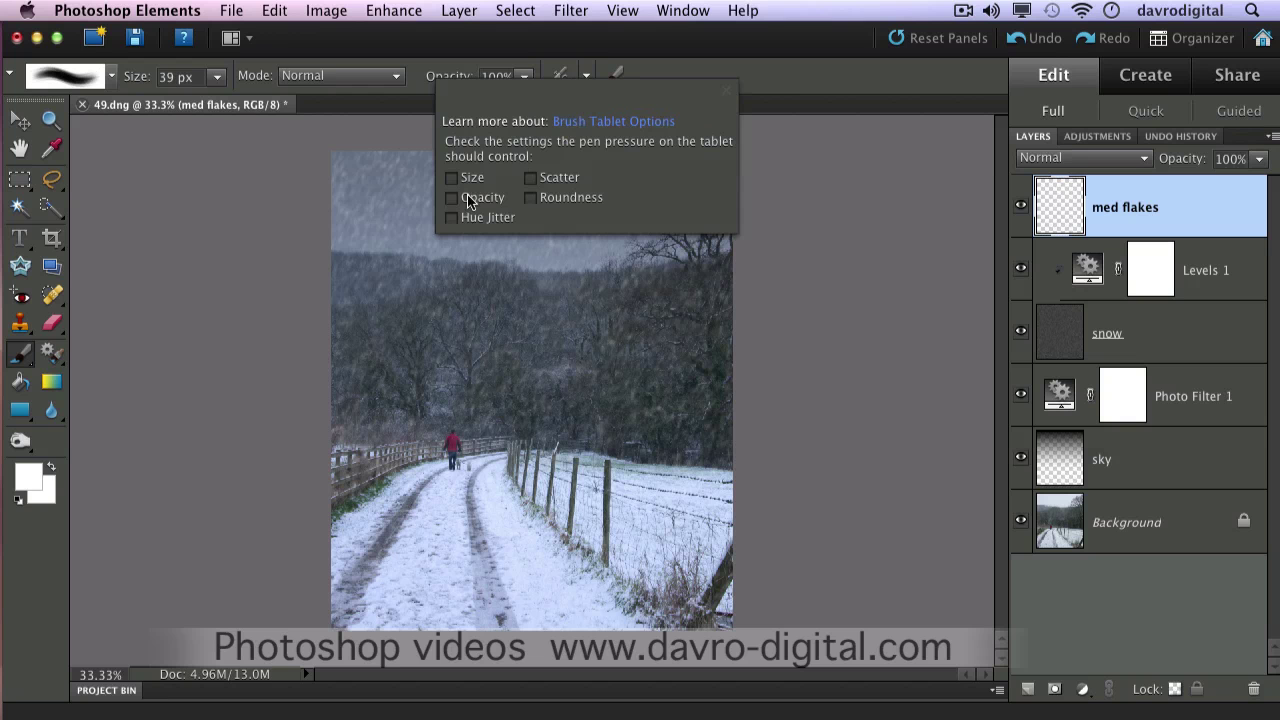
{"action": "left_click", "coordinate": [726, 90]}
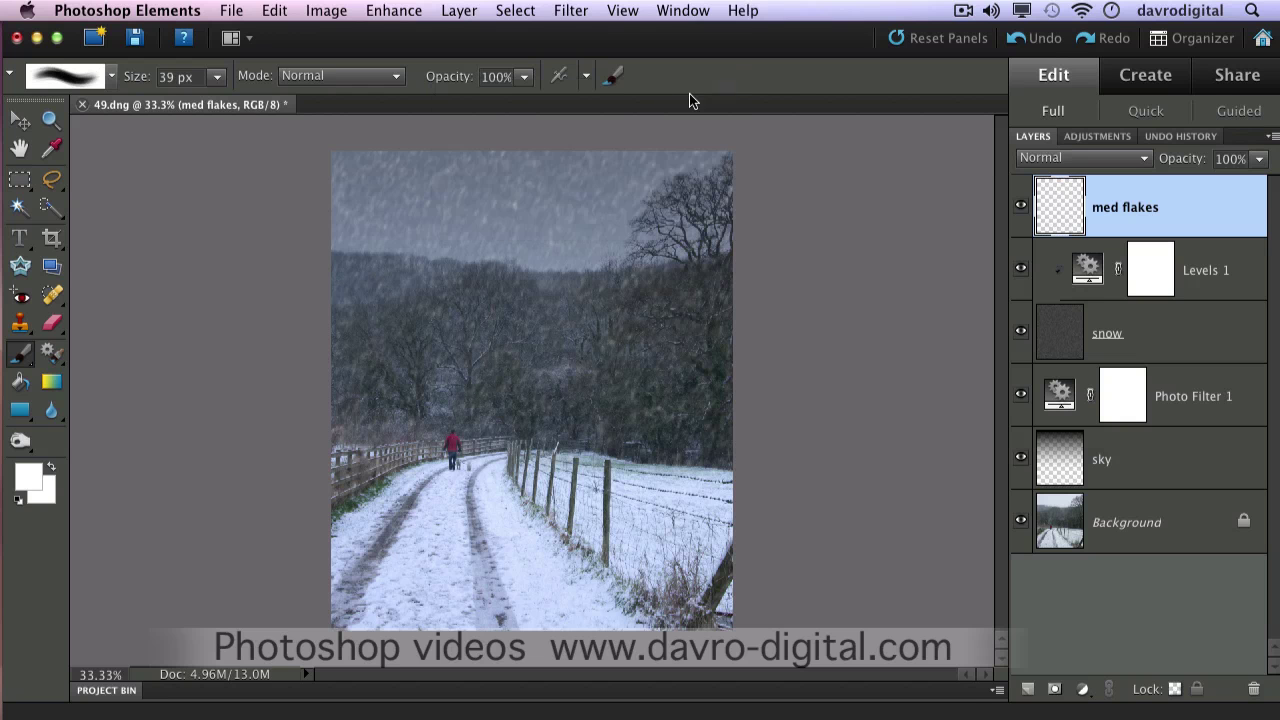
Step: Set the additional brush options to Fade 0, Hue Jitter 100%, Scatter 100% and Spacing 1000%
{"action": "left_click", "coordinate": [613, 79]}
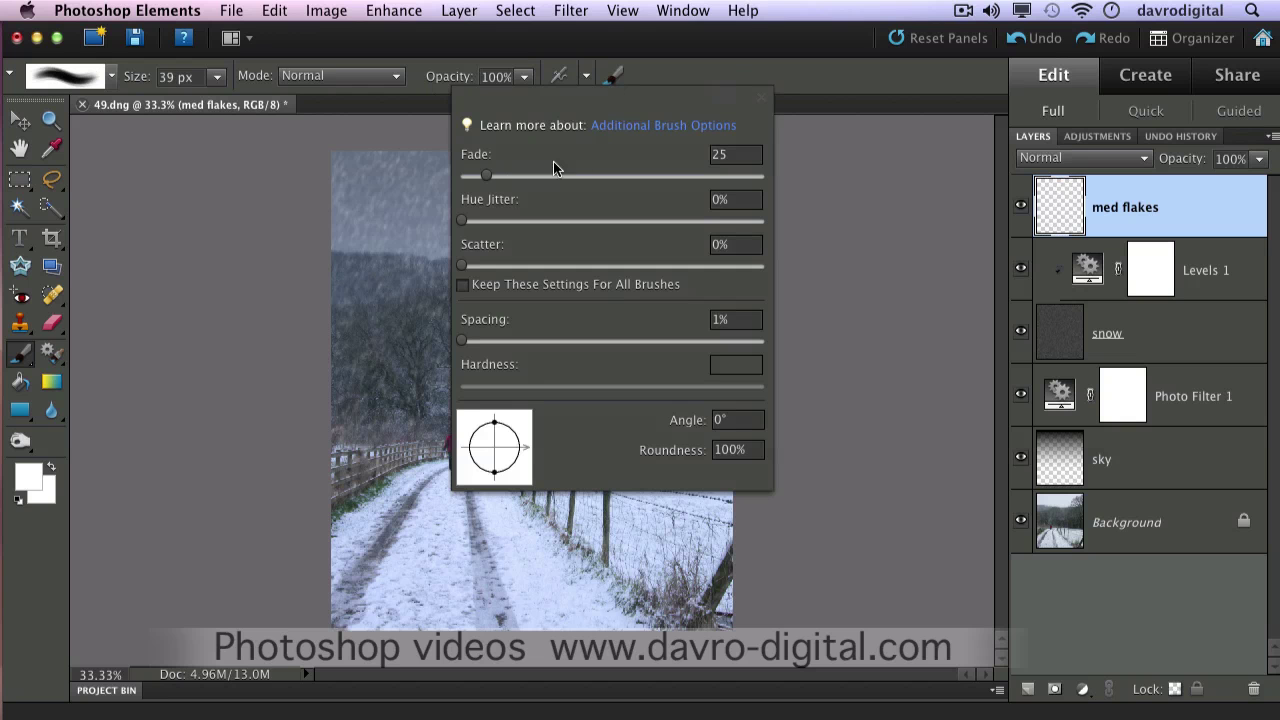
{"action": "left_click_drag", "start_coordinate": [483, 175], "coordinate": [461, 177]}
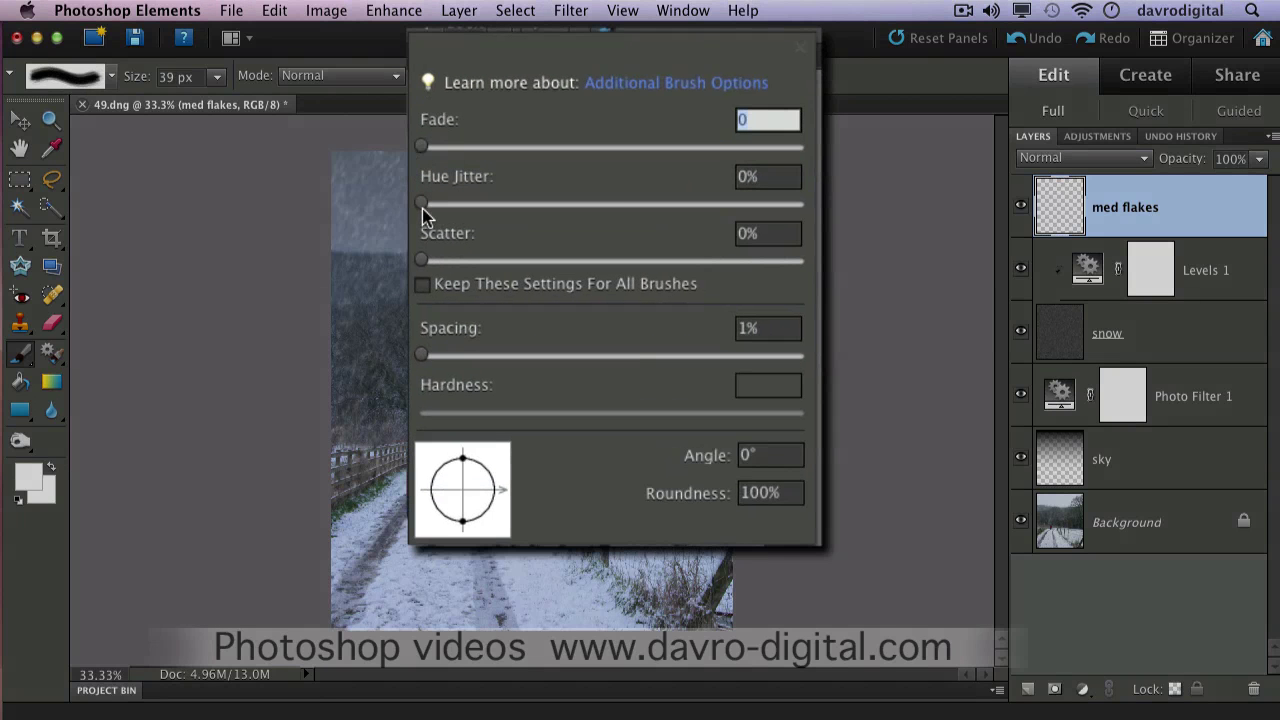
{"action": "left_click_drag", "start_coordinate": [422, 208], "coordinate": [800, 205]}
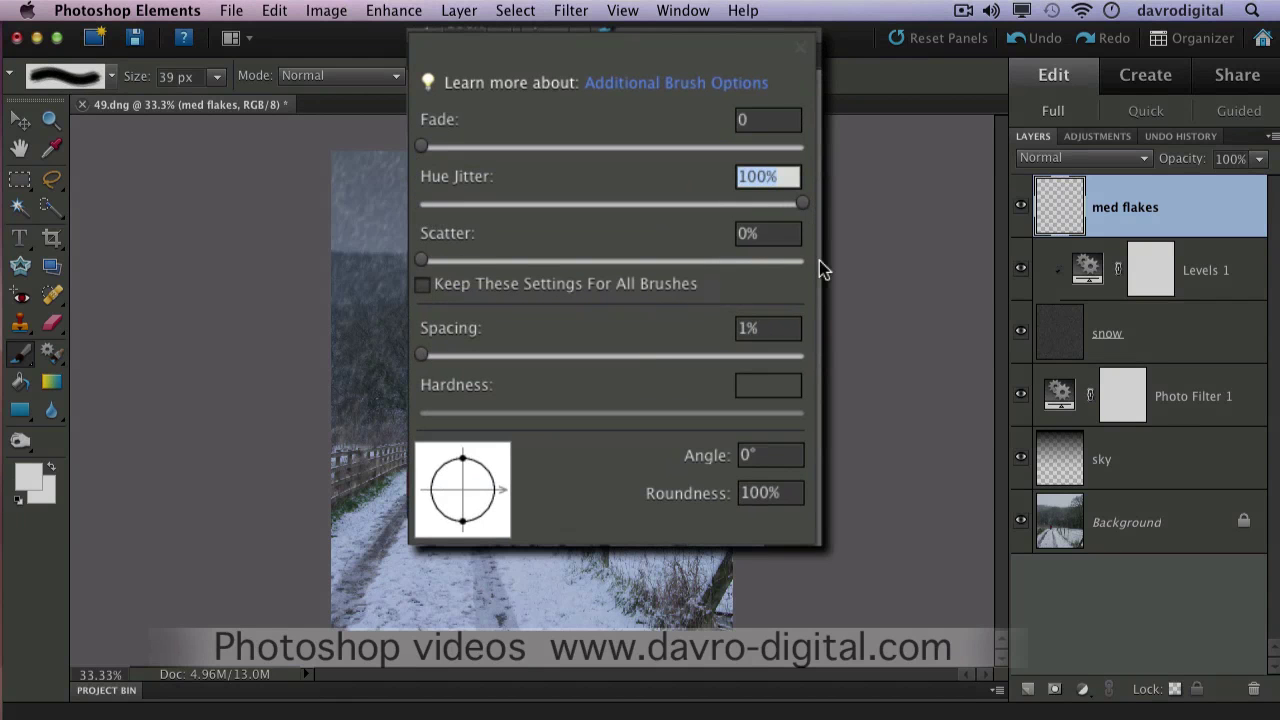
{"action": "left_click_drag", "start_coordinate": [796, 262], "coordinate": [817, 266]}
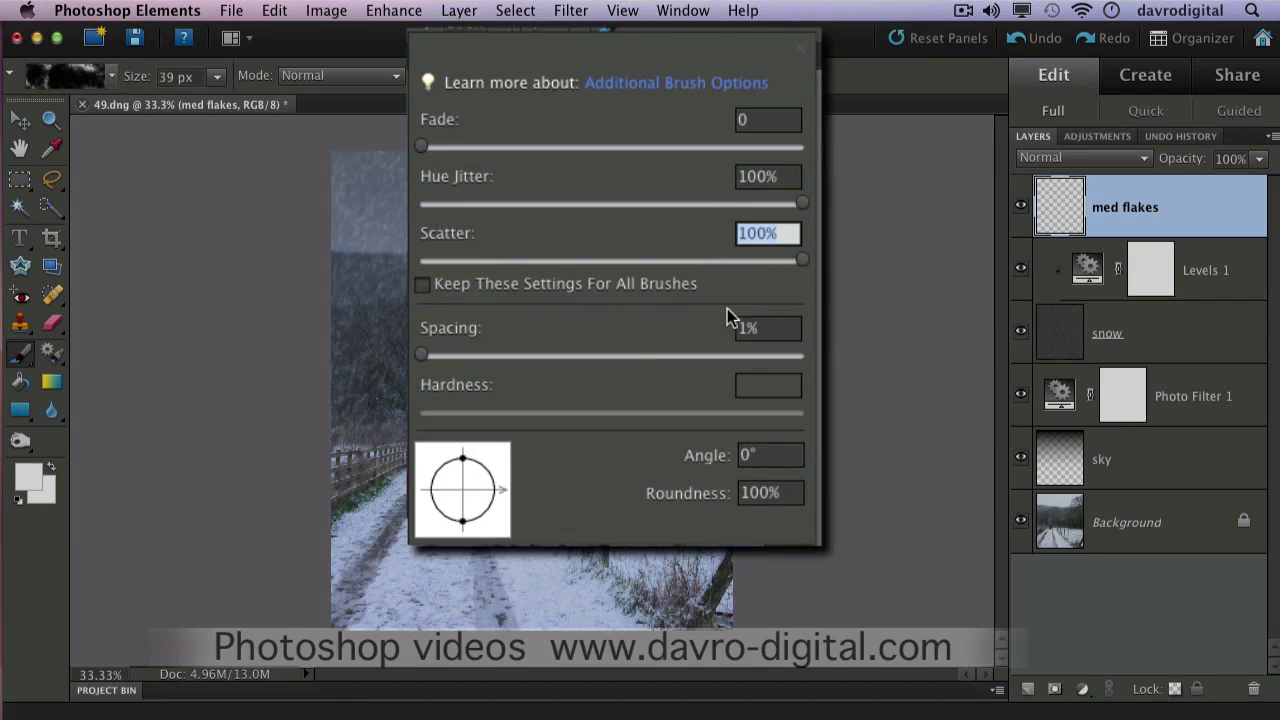
{"action": "left_click_drag", "start_coordinate": [463, 359], "coordinate": [803, 362]}
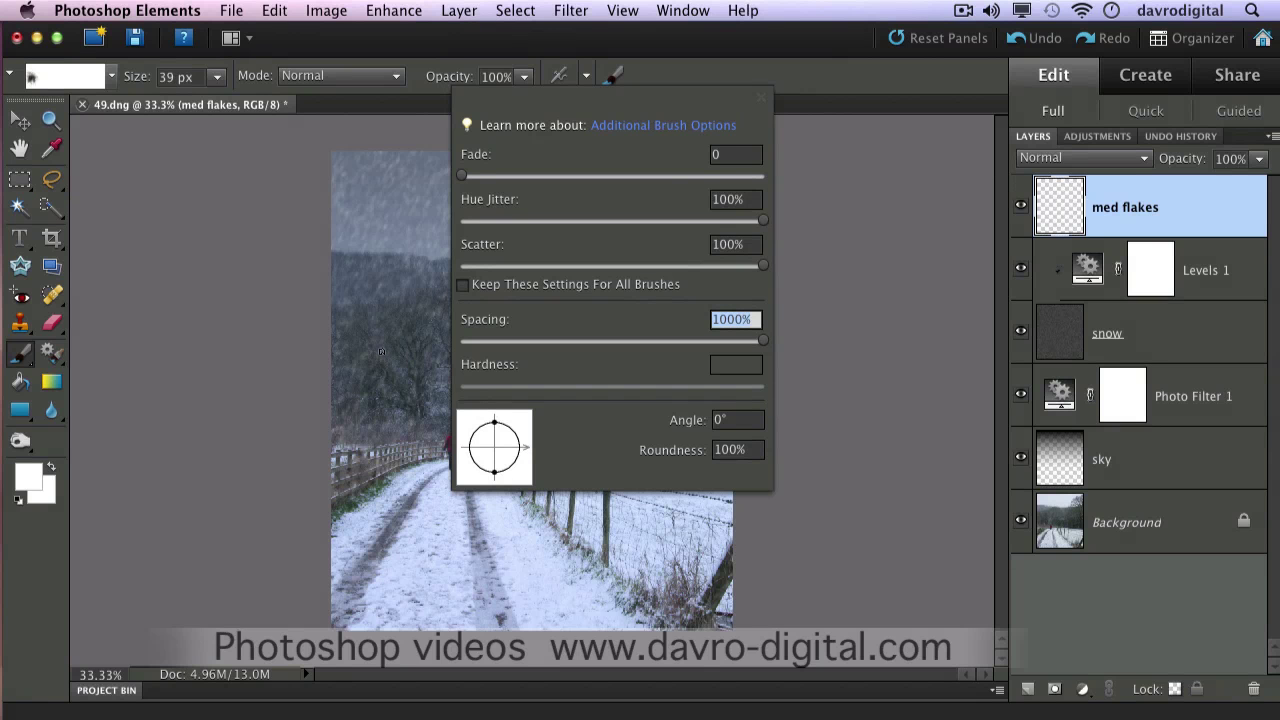
Step: Paint scattered white flakes over the sky and upper woodland with the spatter brush at 45 px, undoing the last stroke above the walker
{"action": "left_click", "coordinate": [362, 364]}
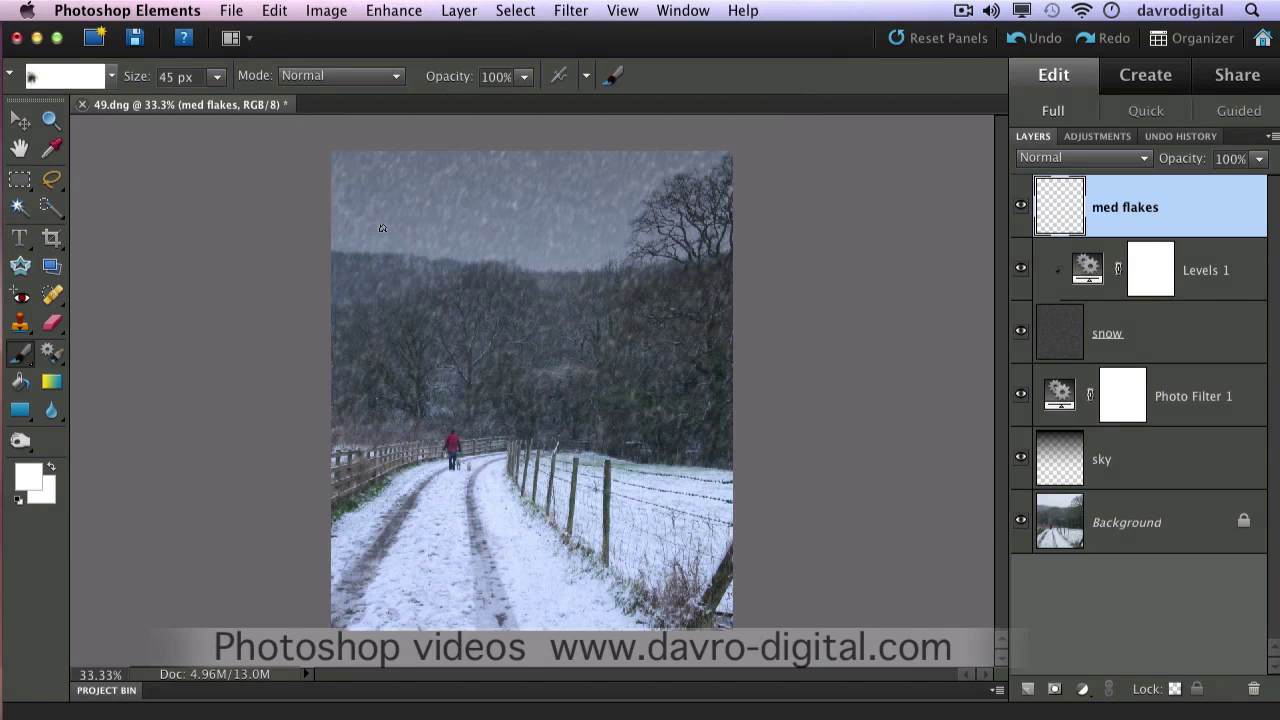
{"action": "left_click", "coordinate": [614, 78]}
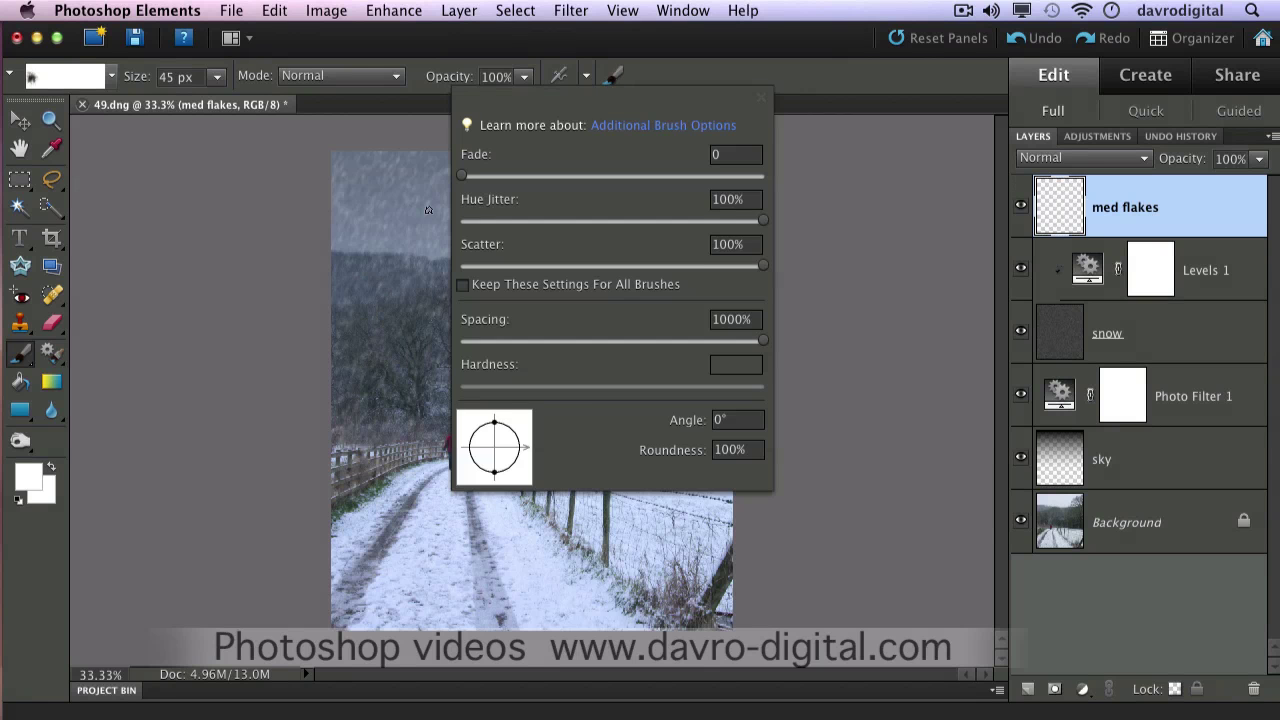
{"action": "left_click", "coordinate": [240, 265]}
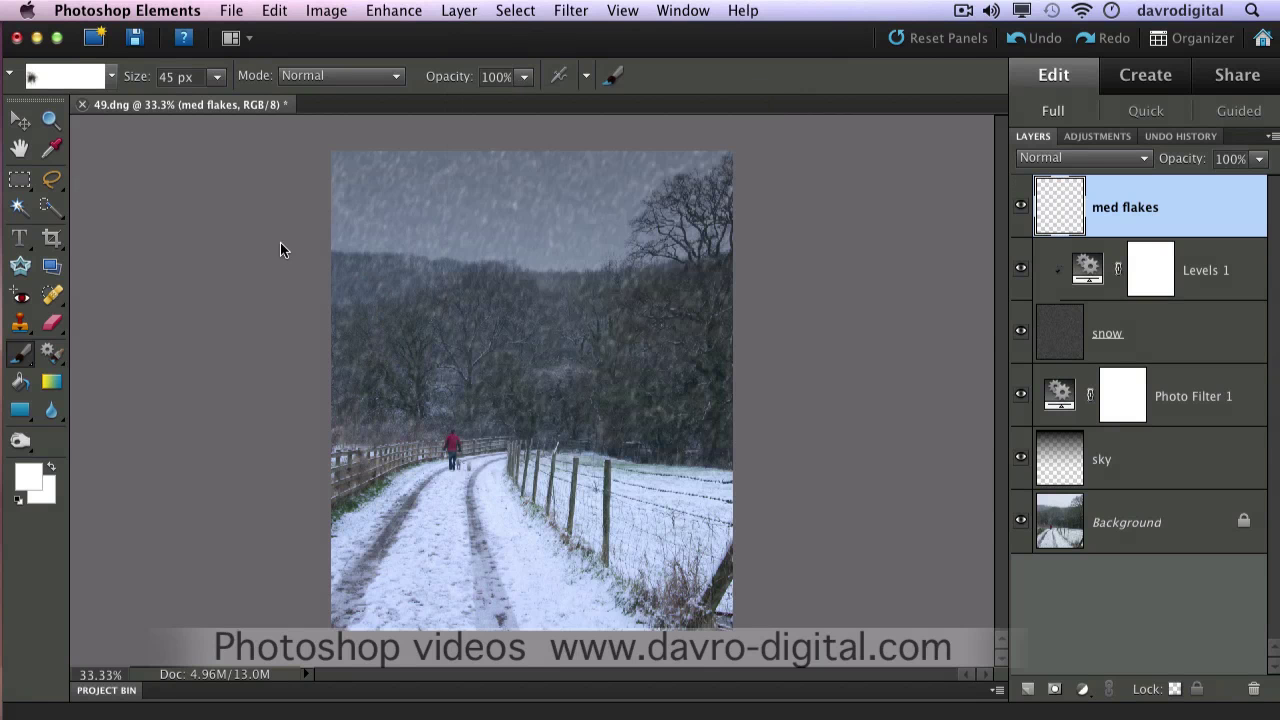
{"action": "left_click_drag", "start_coordinate": [377, 220], "coordinate": [407, 244]}
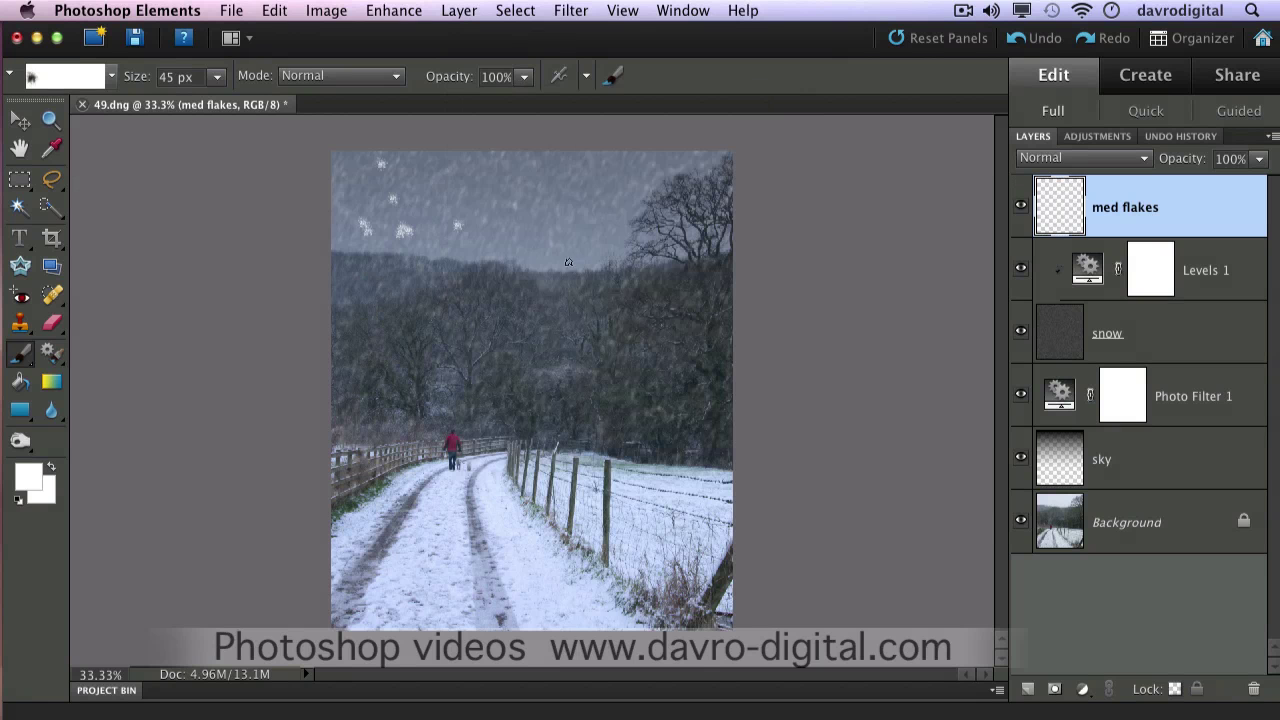
{"action": "mouse_move", "coordinate": [568, 262]}
{"action": "left_mouse_down"}
{"action": "mouse_move", "coordinate": [616, 295]}
{"action": "mouse_move", "coordinate": [591, 321]}
{"action": "left_mouse_up"}
{"action": "left_click_drag", "start_coordinate": [413, 358], "coordinate": [490, 398]}
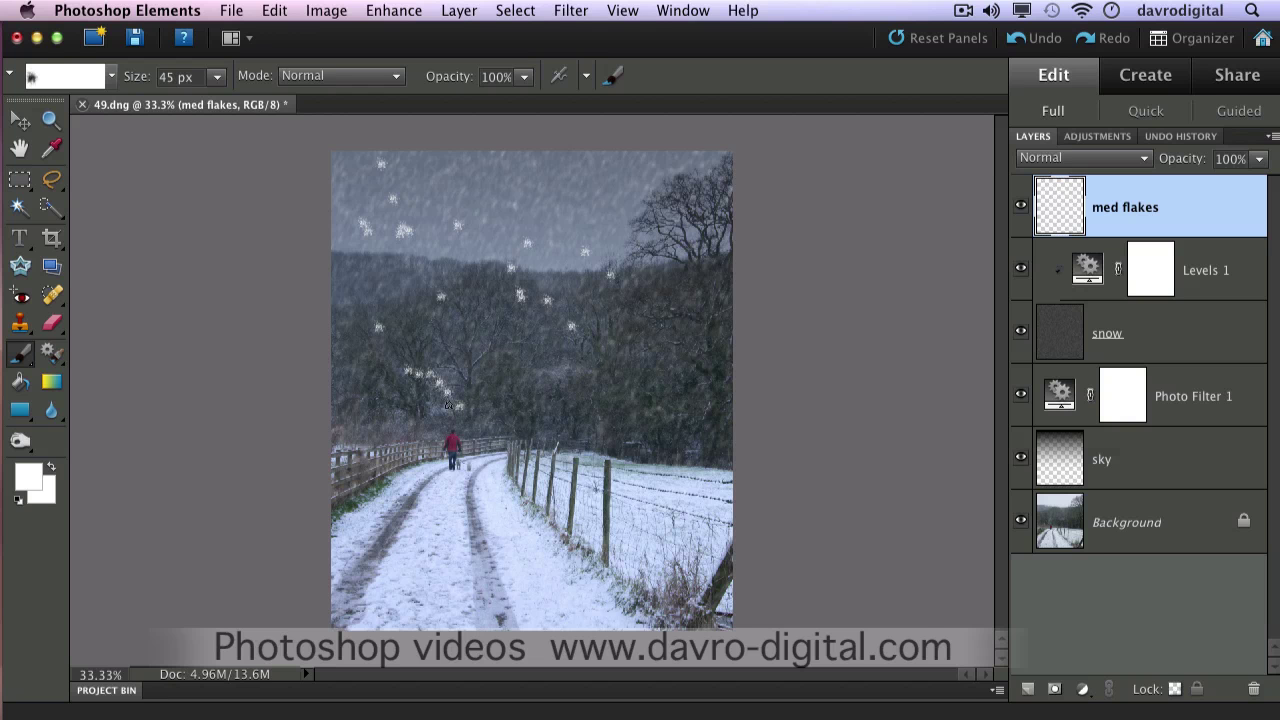
{"action": "key", "text": "super+z"}
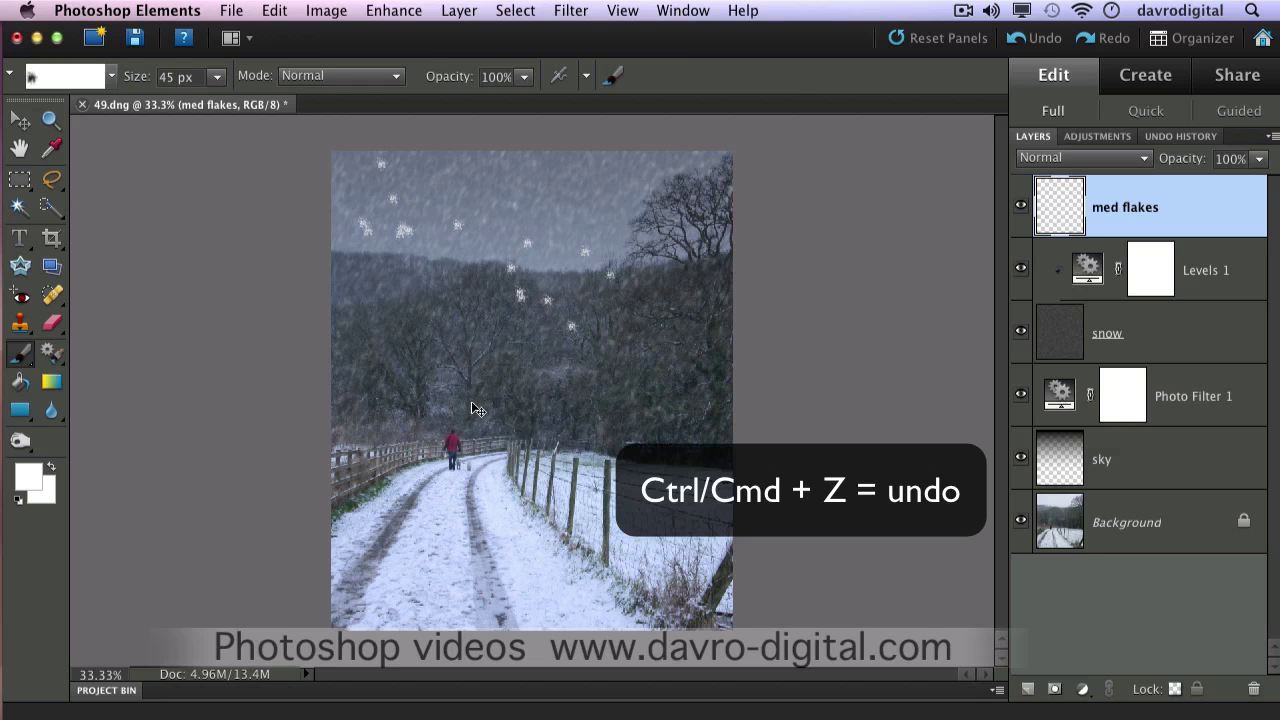
Step: Paint more scattered flakes across the woodland, around the walker, over the right-hand tree and along the field edge
{"action": "mouse_move", "coordinate": [407, 356]}
{"action": "left_mouse_down"}
{"action": "mouse_move", "coordinate": [484, 426]}
{"action": "mouse_move", "coordinate": [560, 428]}
{"action": "left_mouse_up"}
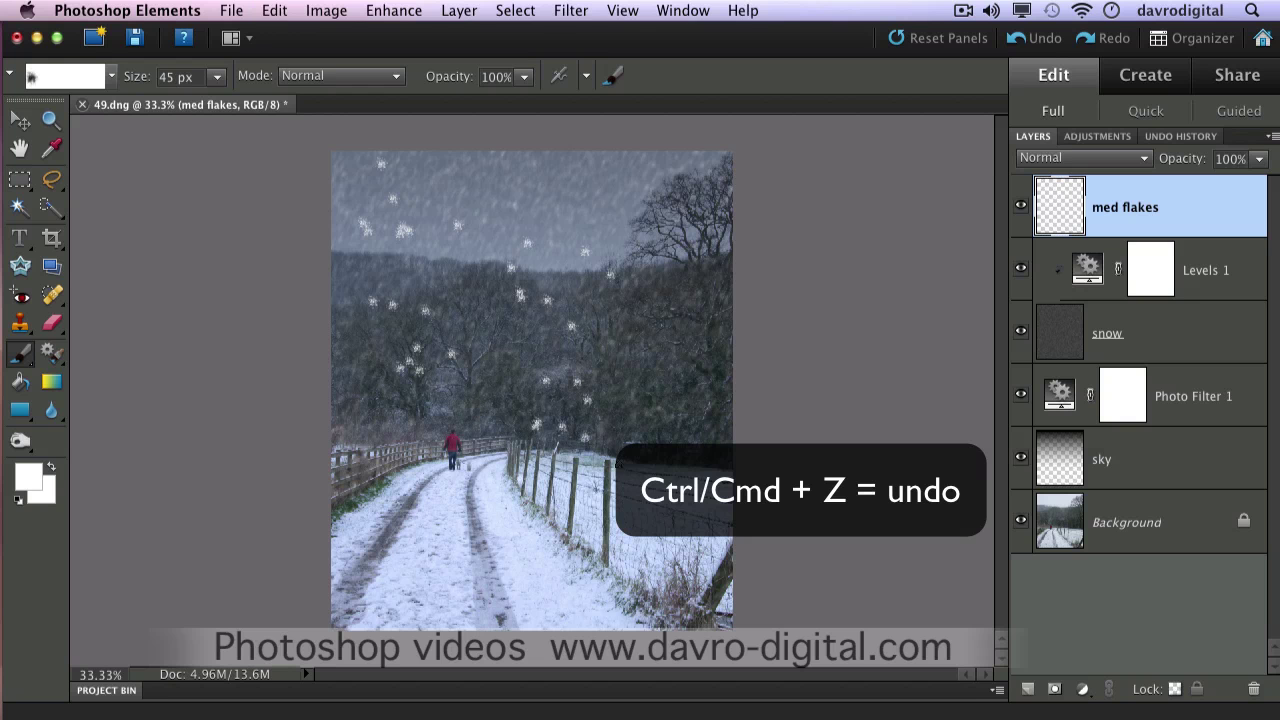
{"action": "left_click_drag", "start_coordinate": [425, 438], "coordinate": [390, 415]}
{"action": "left_click_drag", "start_coordinate": [640, 312], "coordinate": [670, 322]}
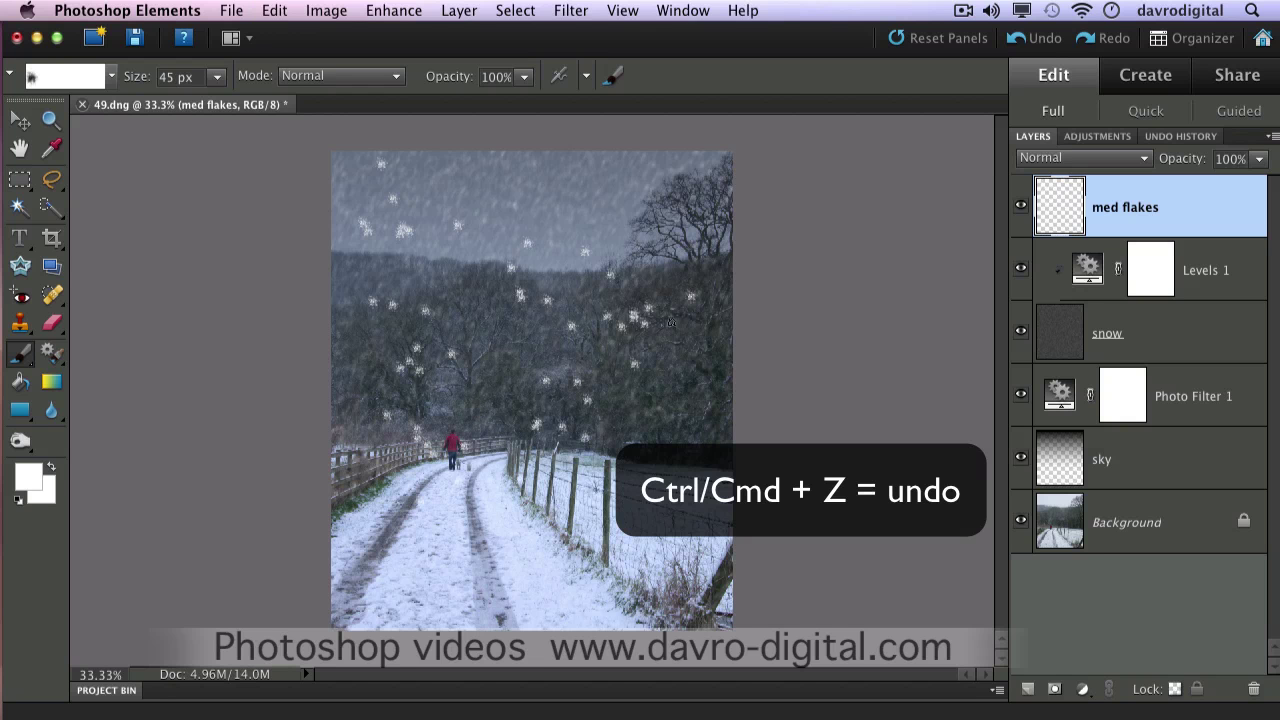
{"action": "left_click_drag", "start_coordinate": [625, 211], "coordinate": [662, 170]}
{"action": "left_click_drag", "start_coordinate": [635, 432], "coordinate": [665, 442]}
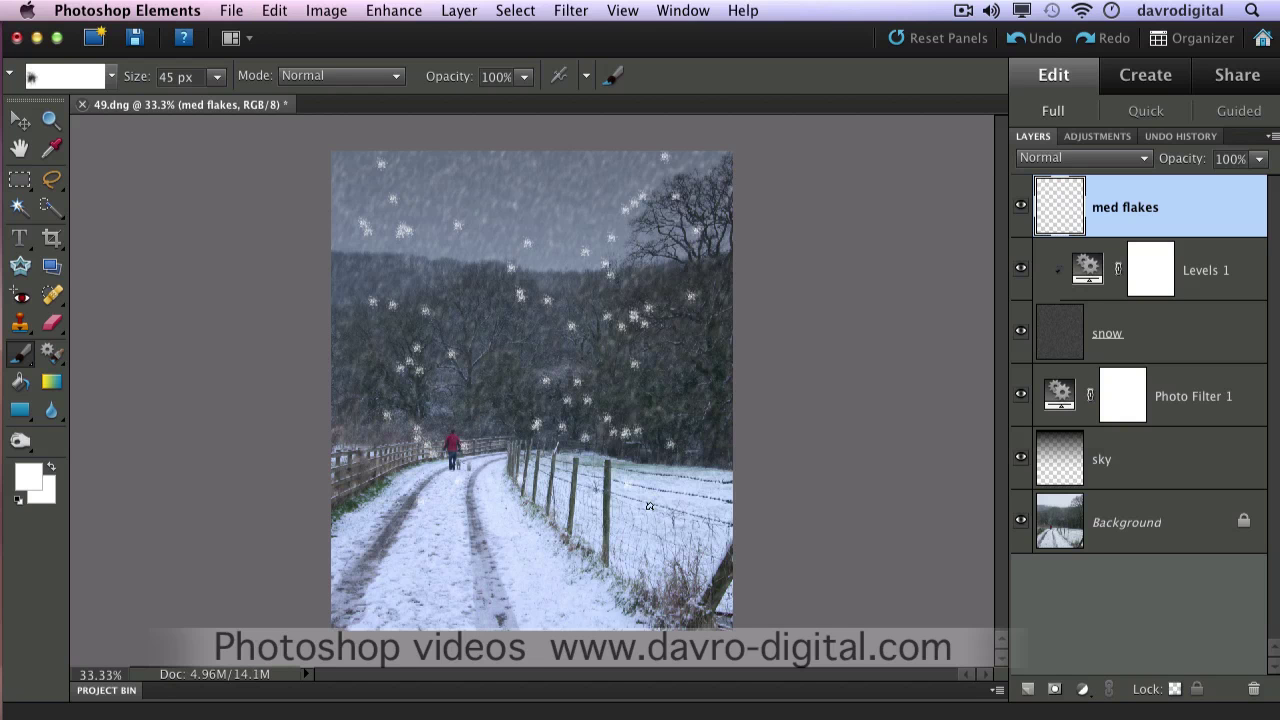
{"action": "left_click_drag", "start_coordinate": [464, 299], "coordinate": [474, 284]}
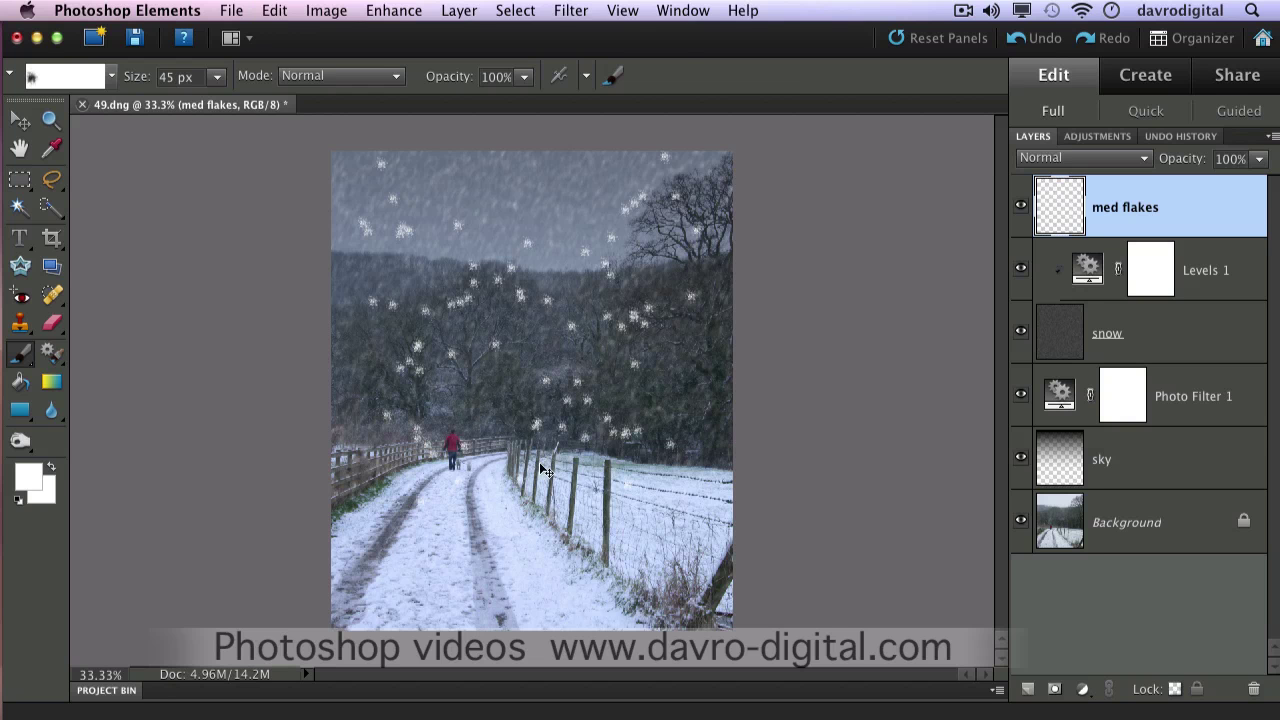
Step: Free-transform the med flakes layer, stretching it to about 141% wide and 128.7% high so the flakes spread over the photo
{"action": "key", "text": "super+t"}
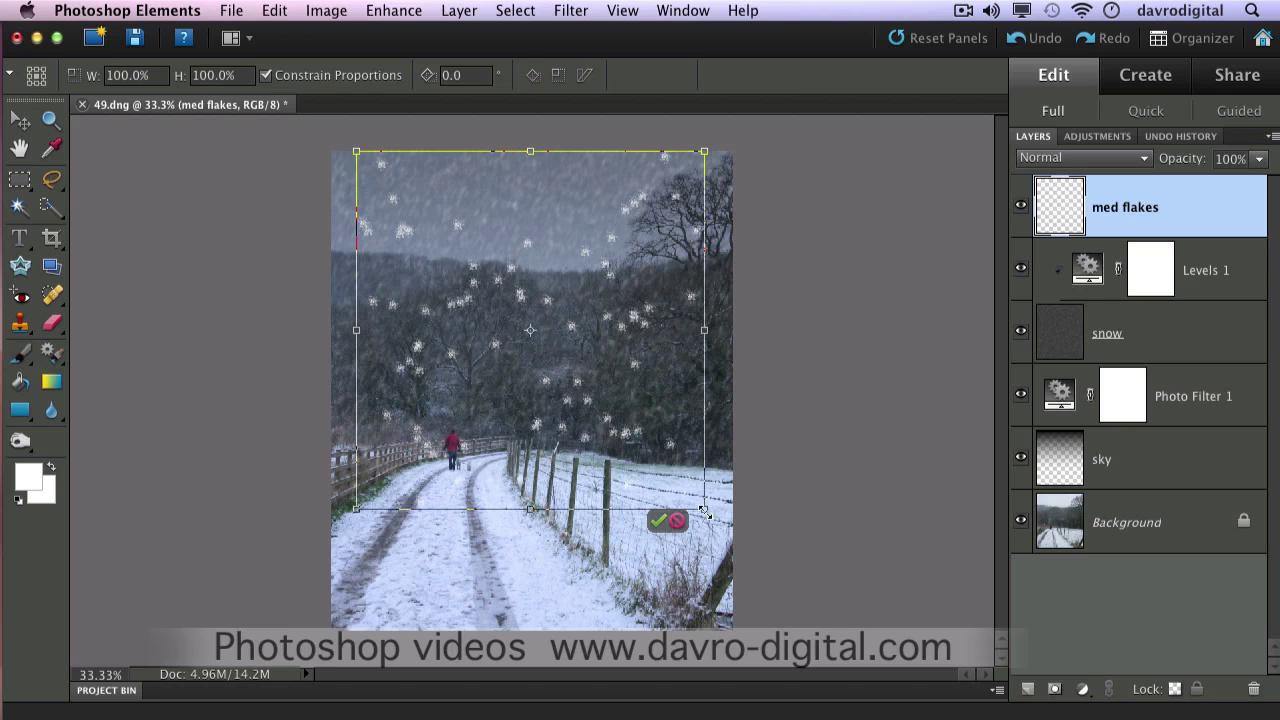
{"action": "left_click_drag", "start_coordinate": [705, 509], "coordinate": [791, 598]}
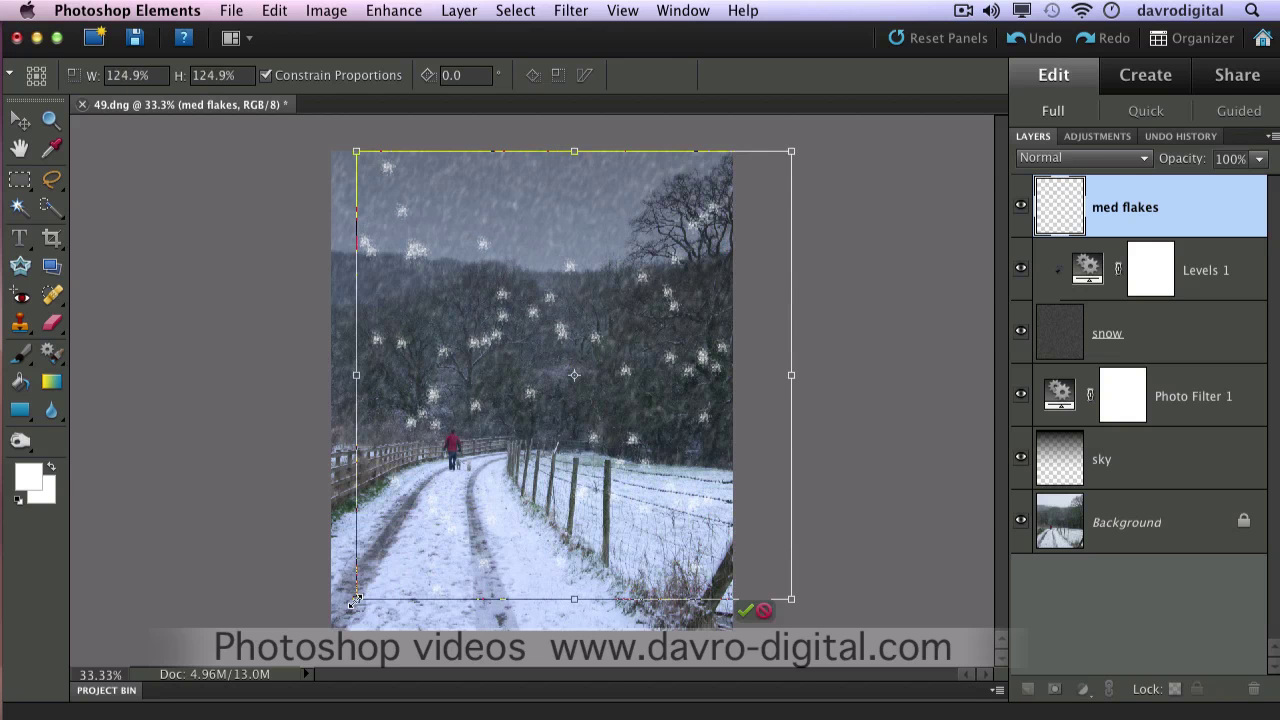
{"action": "left_click_drag", "start_coordinate": [356, 598], "coordinate": [287, 640]}
{"action": "left_click_drag", "start_coordinate": [546, 657], "coordinate": [546, 611]}
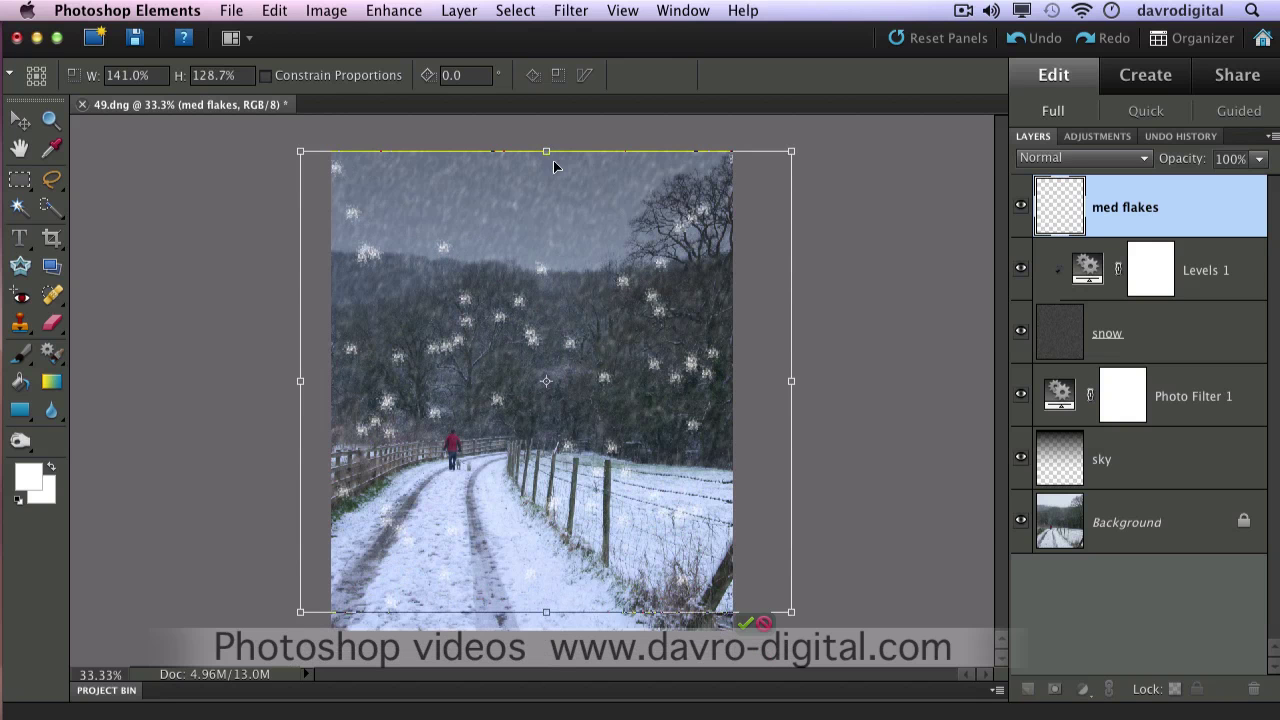
Step: Rotate the flakes to about 89.2°, resize them to 126.9% by 135.8%, and dab a few smaller flakes over the central trees
{"action": "left_click_drag", "start_coordinate": [818, 138], "coordinate": [861, 192]}
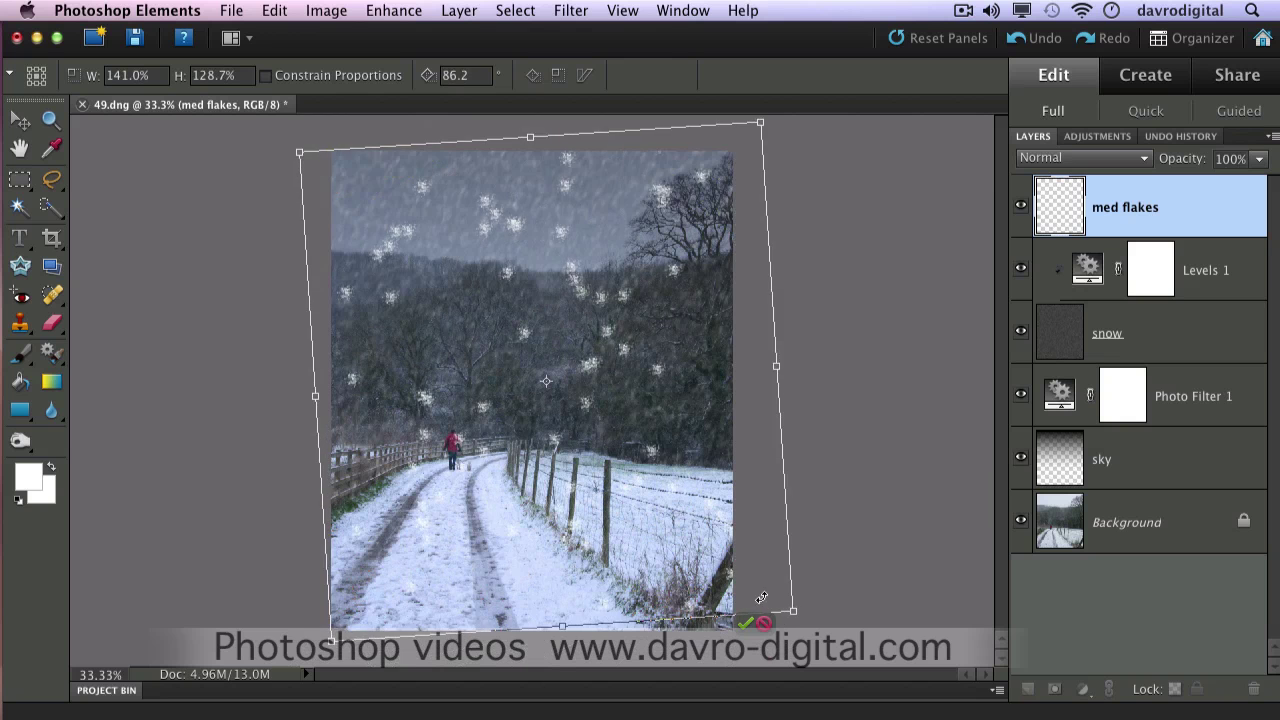
{"action": "left_click_drag", "start_coordinate": [761, 597], "coordinate": [748, 614]}
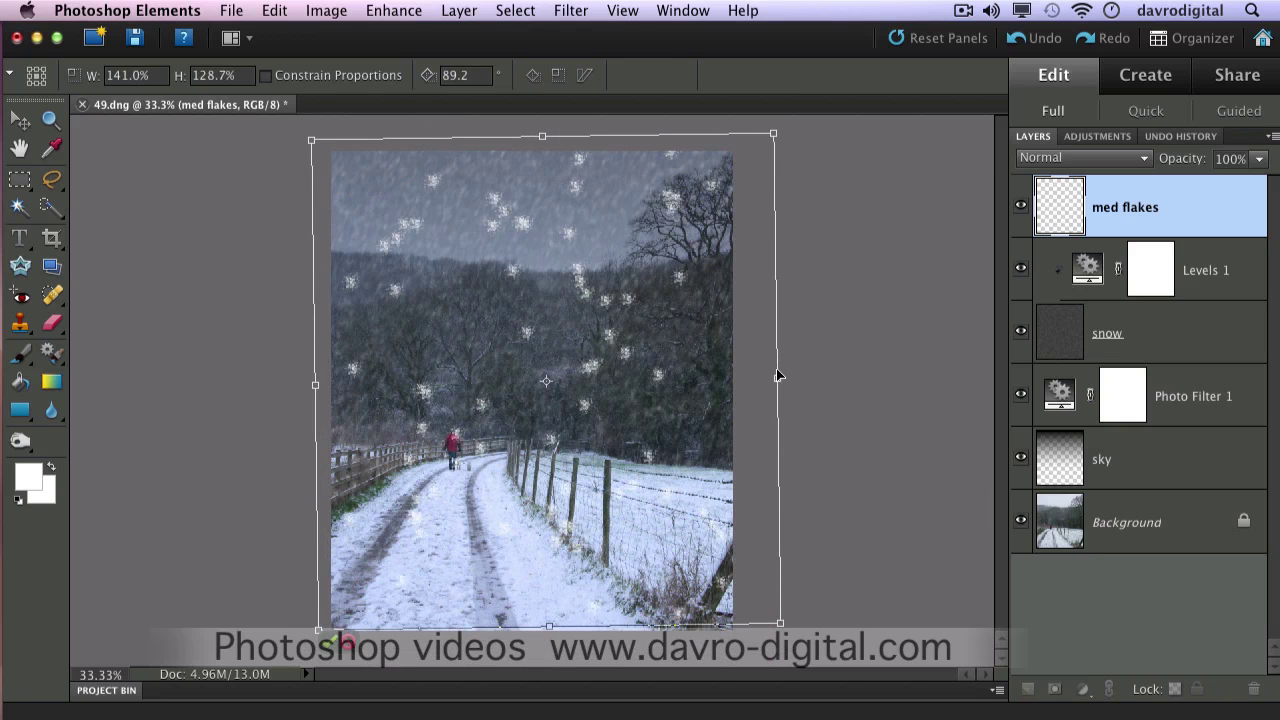
{"action": "left_click_drag", "start_coordinate": [779, 378], "coordinate": [802, 378]}
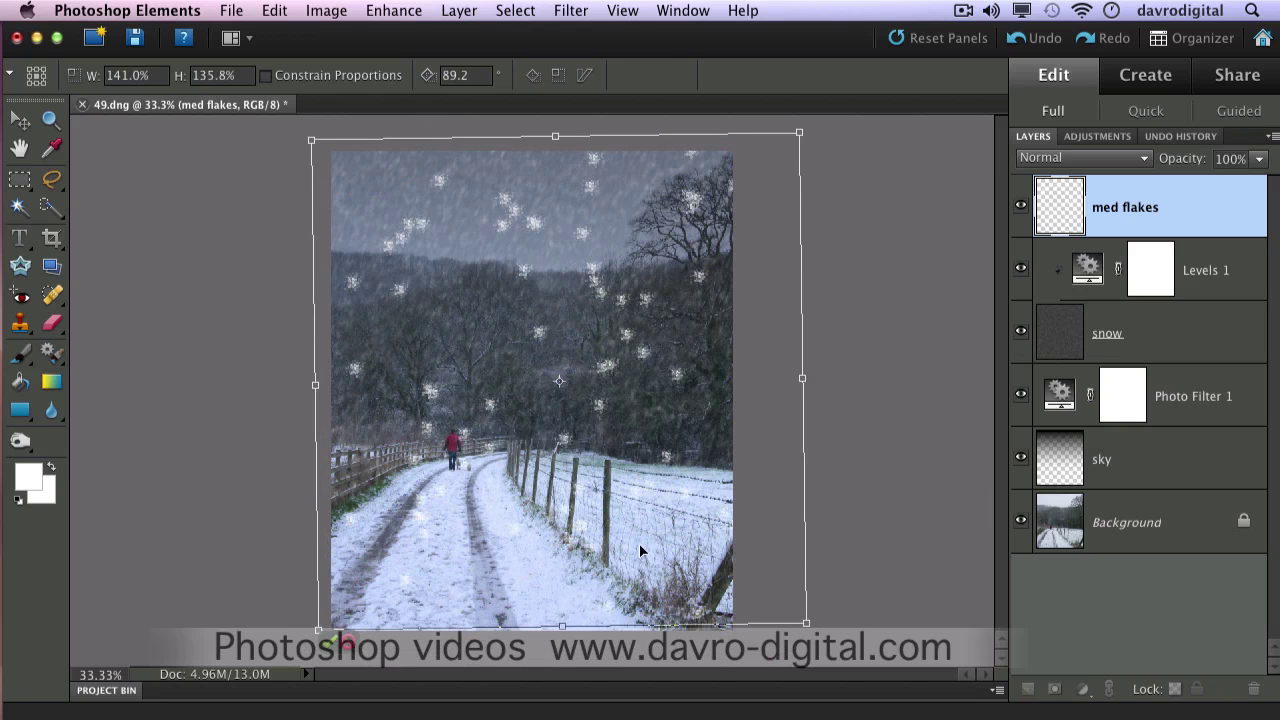
{"action": "left_click_drag", "start_coordinate": [559, 624], "coordinate": [560, 575]}
{"action": "left_click_drag", "start_coordinate": [491, 280], "coordinate": [492, 293]}
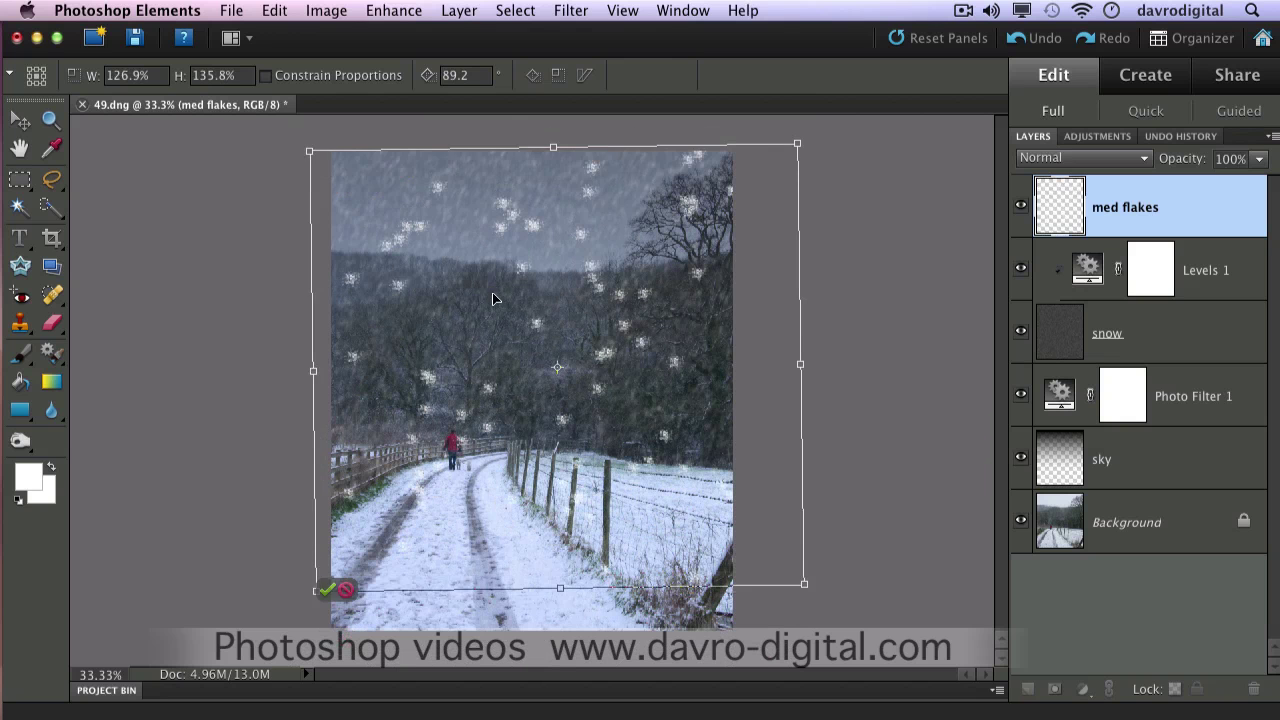
{"action": "key", "text": "b"}
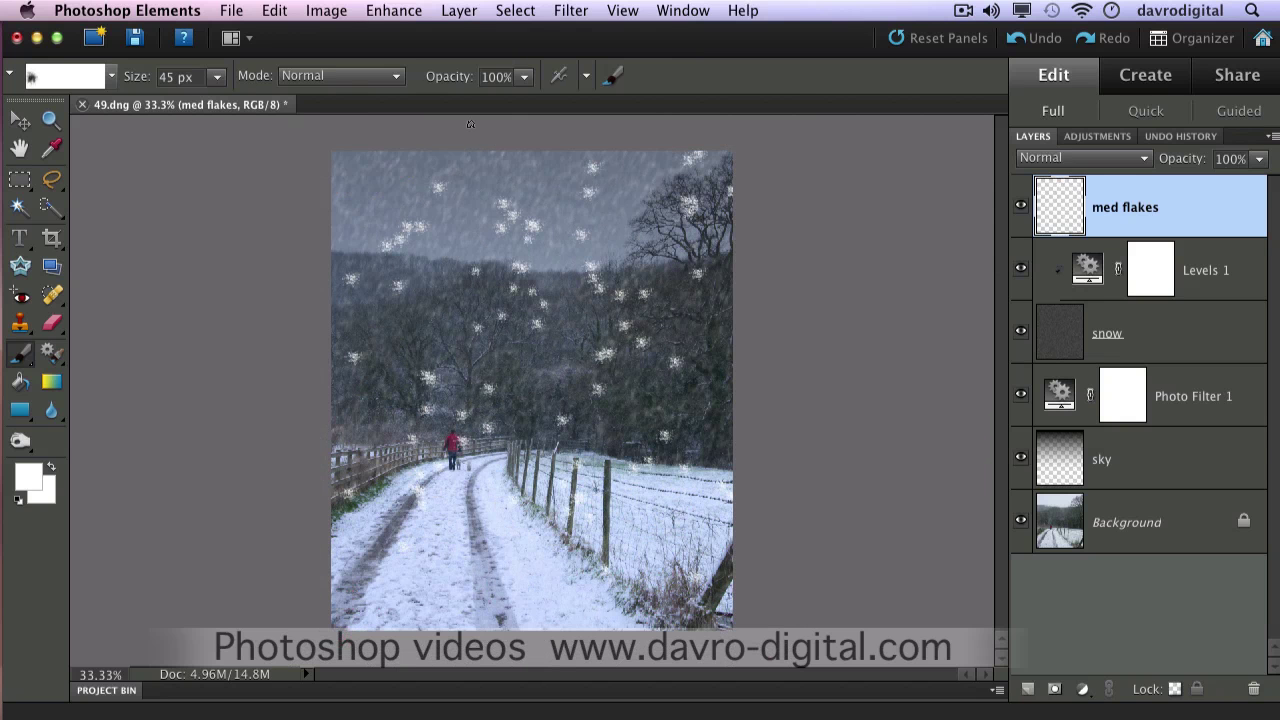
Step: Apply a Gaussian Blur with a radius of 4.2 pixels to the med flakes layer
{"action": "left_click", "coordinate": [570, 11]}
{"action": "mouse_move", "coordinate": [590, 155]}
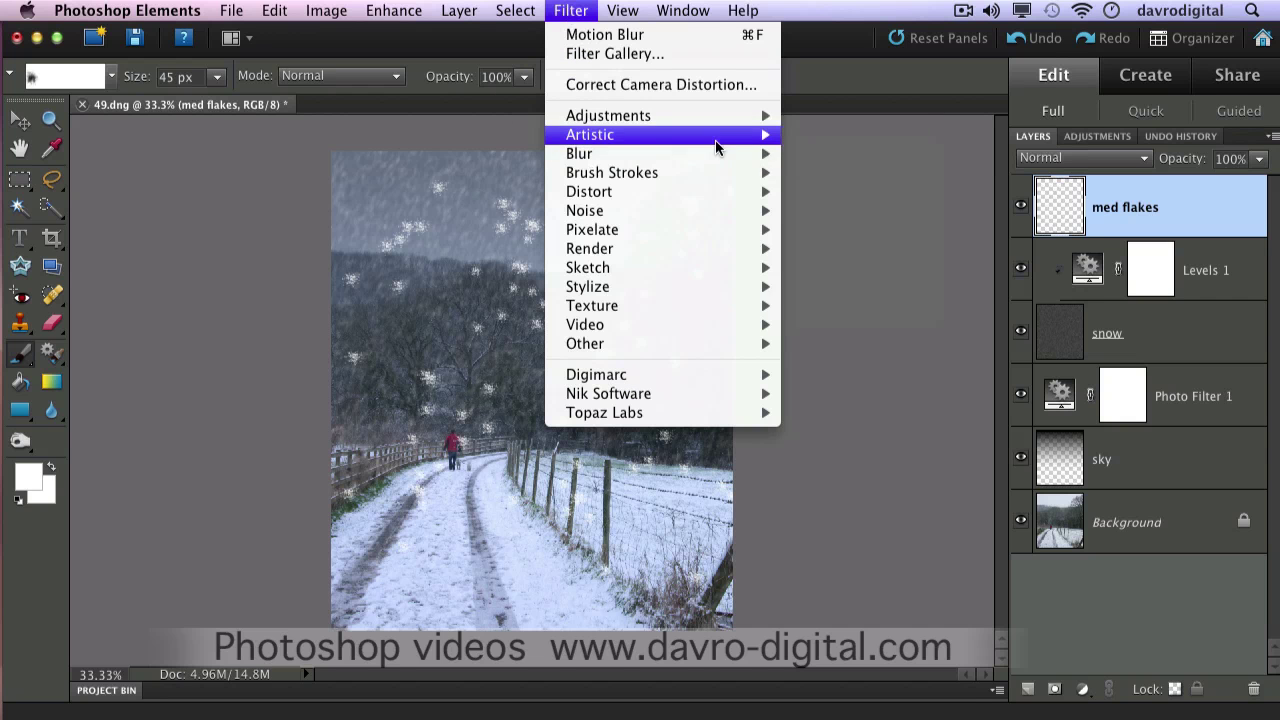
{"action": "left_click", "coordinate": [838, 213]}
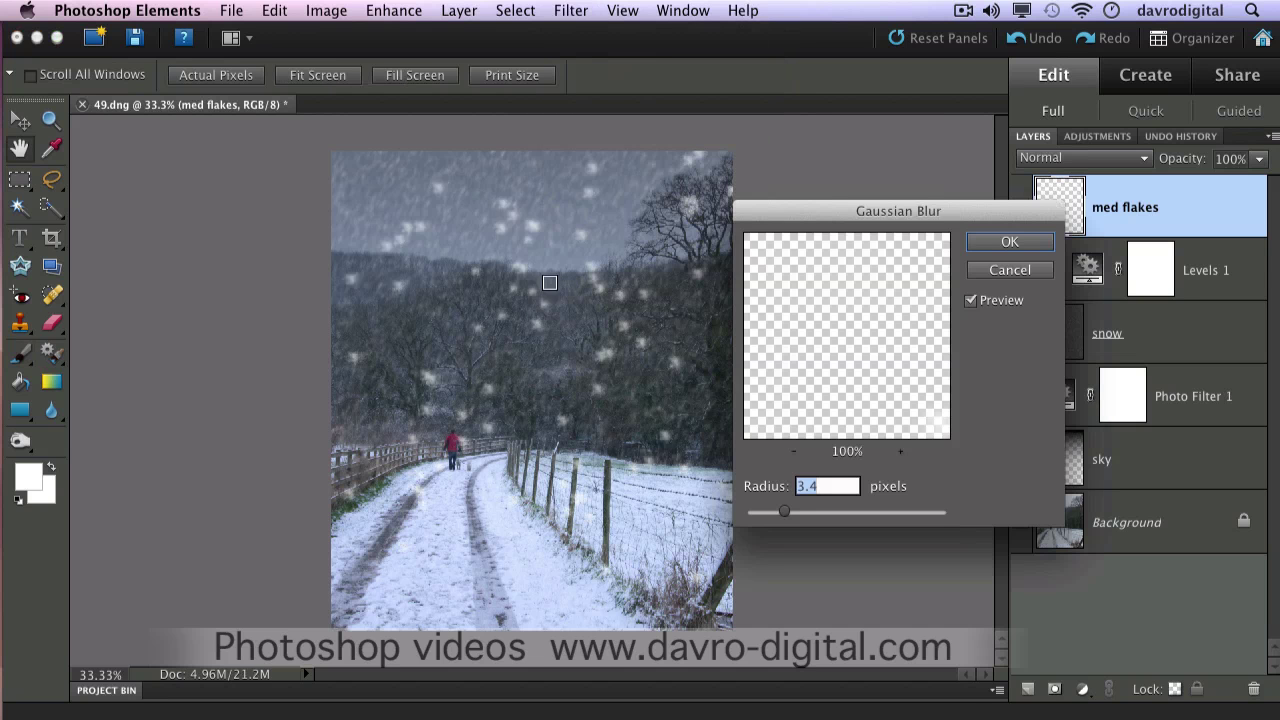
{"action": "left_click", "coordinate": [545, 376], "text": "super"}
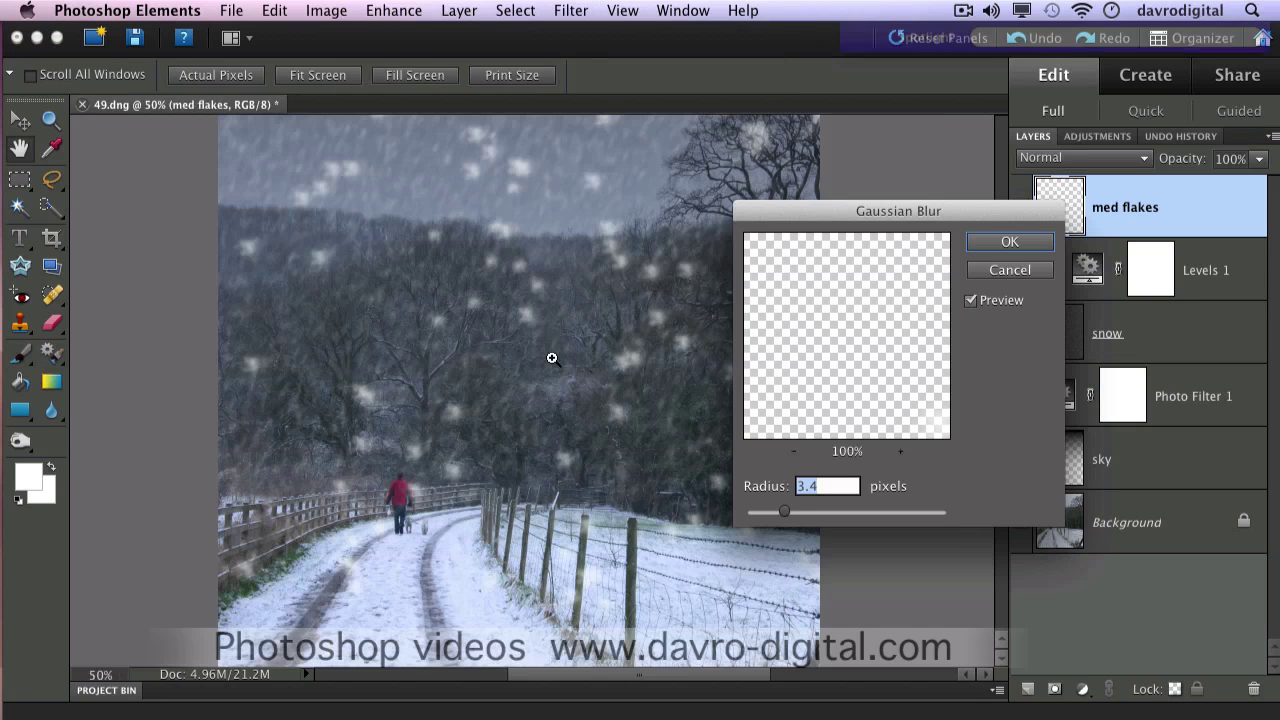
{"action": "left_click", "coordinate": [551, 357], "text": "super"}
{"action": "left_click", "coordinate": [552, 355], "text": "super"}
{"action": "left_click_drag", "start_coordinate": [514, 367], "coordinate": [546, 403]}
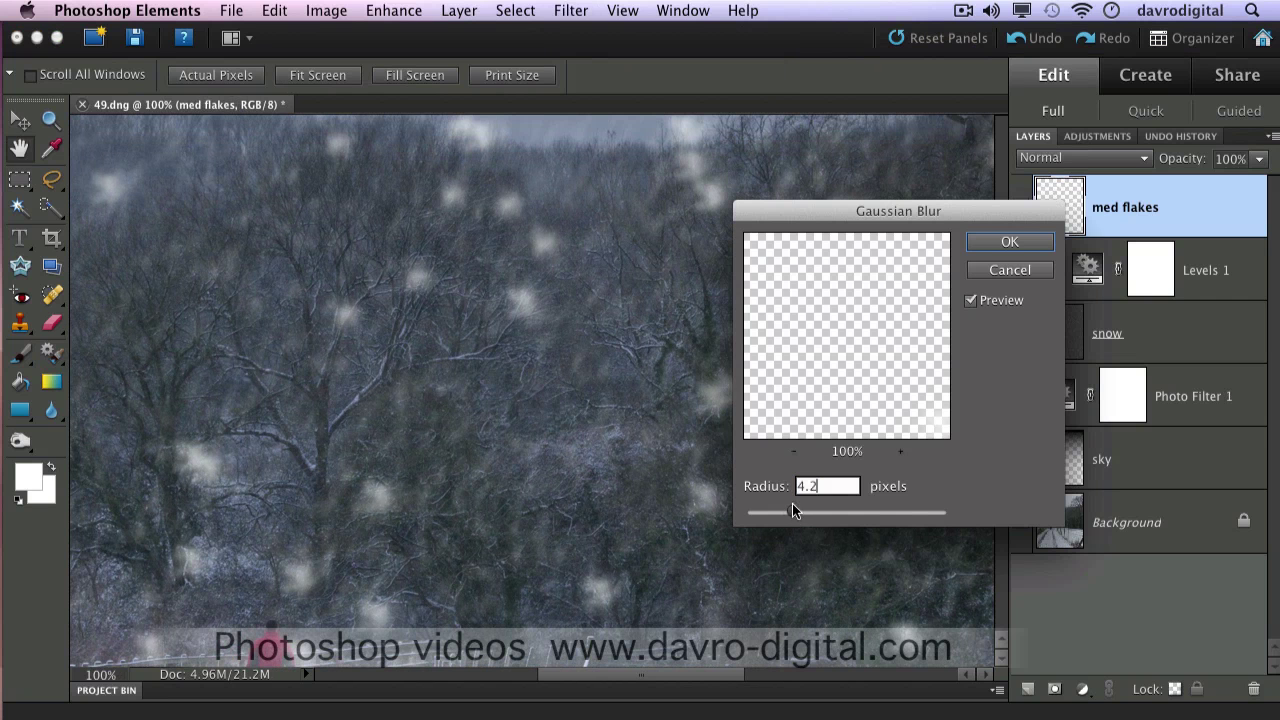
{"action": "left_click", "coordinate": [988, 245]}
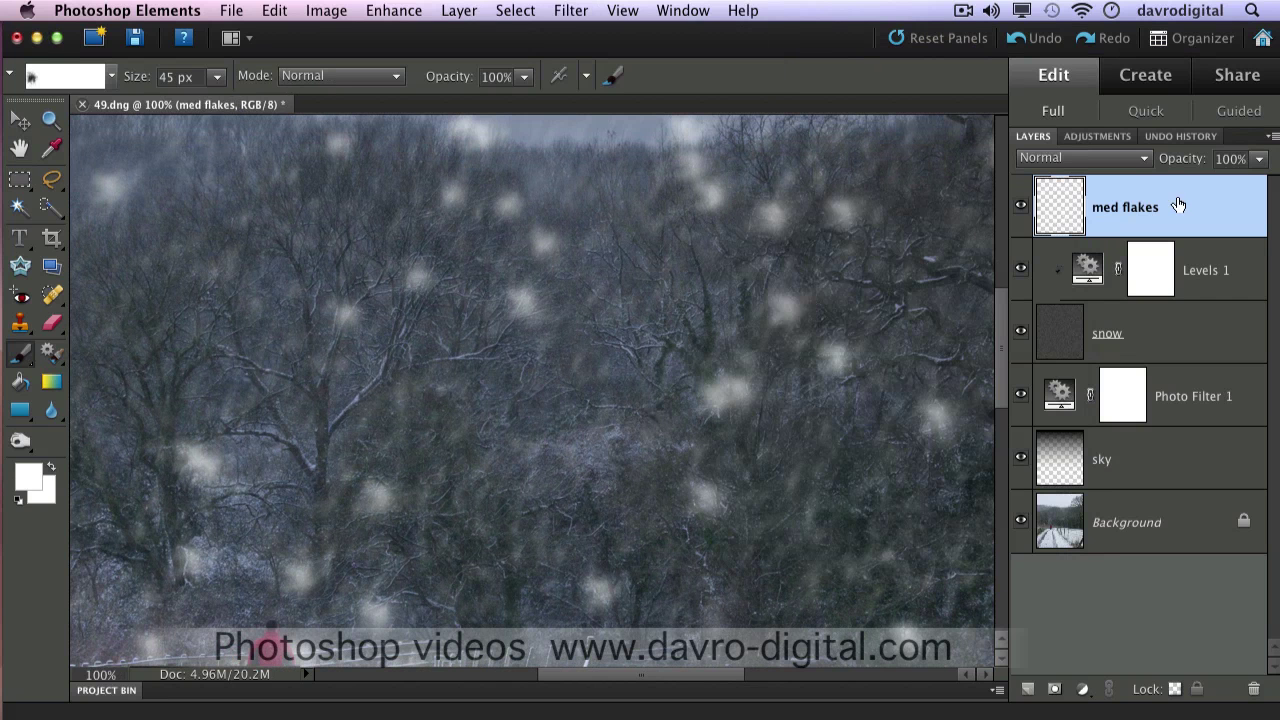
Step: Reduce the opacity of the med flakes layer to 74%, judging it with the whole photo in view
{"action": "left_click_drag", "start_coordinate": [1180, 165], "coordinate": [1174, 167]}
{"action": "key", "text": "super+0"}
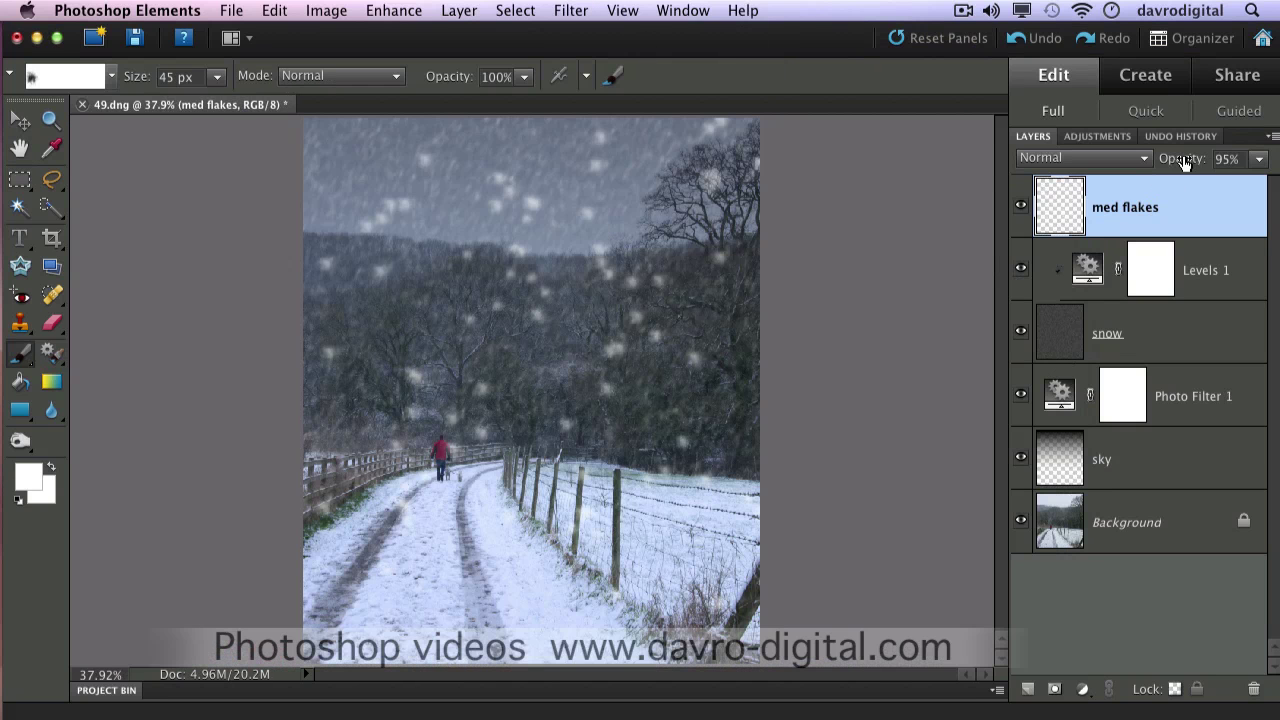
{"action": "left_click_drag", "start_coordinate": [1190, 160], "coordinate": [1161, 160]}
{"action": "left_click_drag", "start_coordinate": [1163, 160], "coordinate": [1172, 158]}
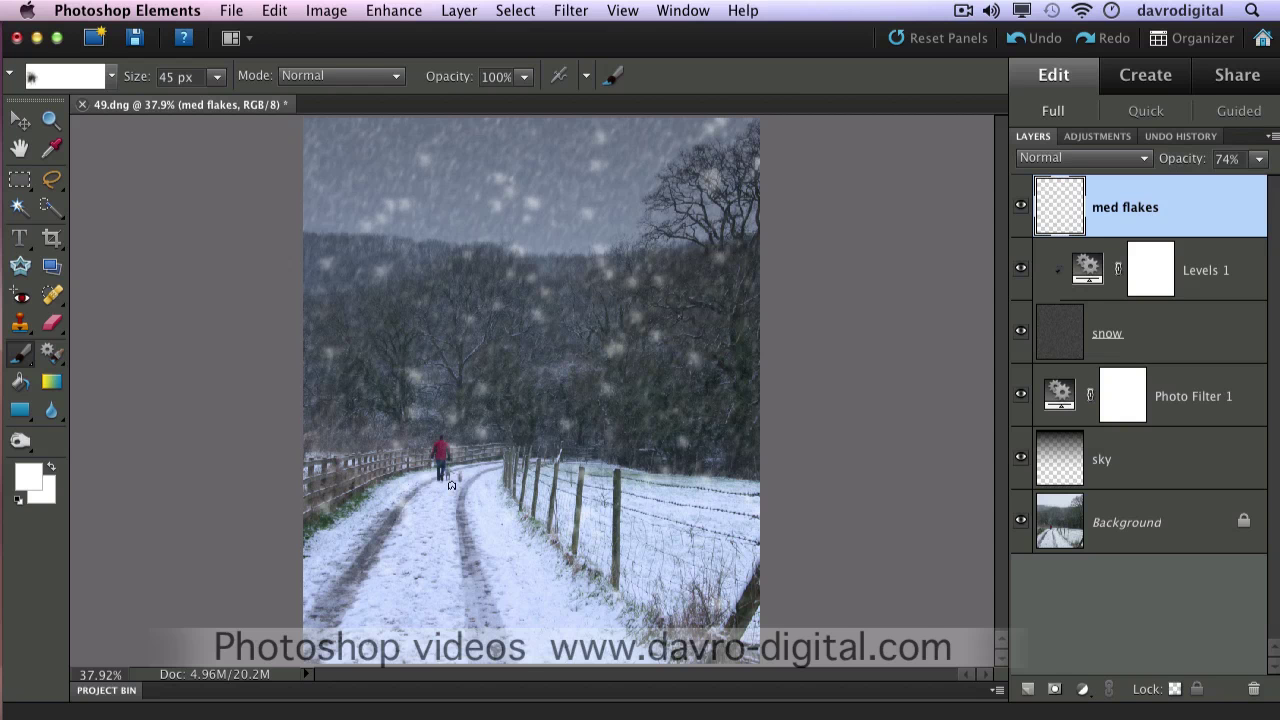
Step: Erase the stray flakes around the top of the right-hand tree with a 50 px eraser
{"action": "left_click", "coordinate": [52, 322]}
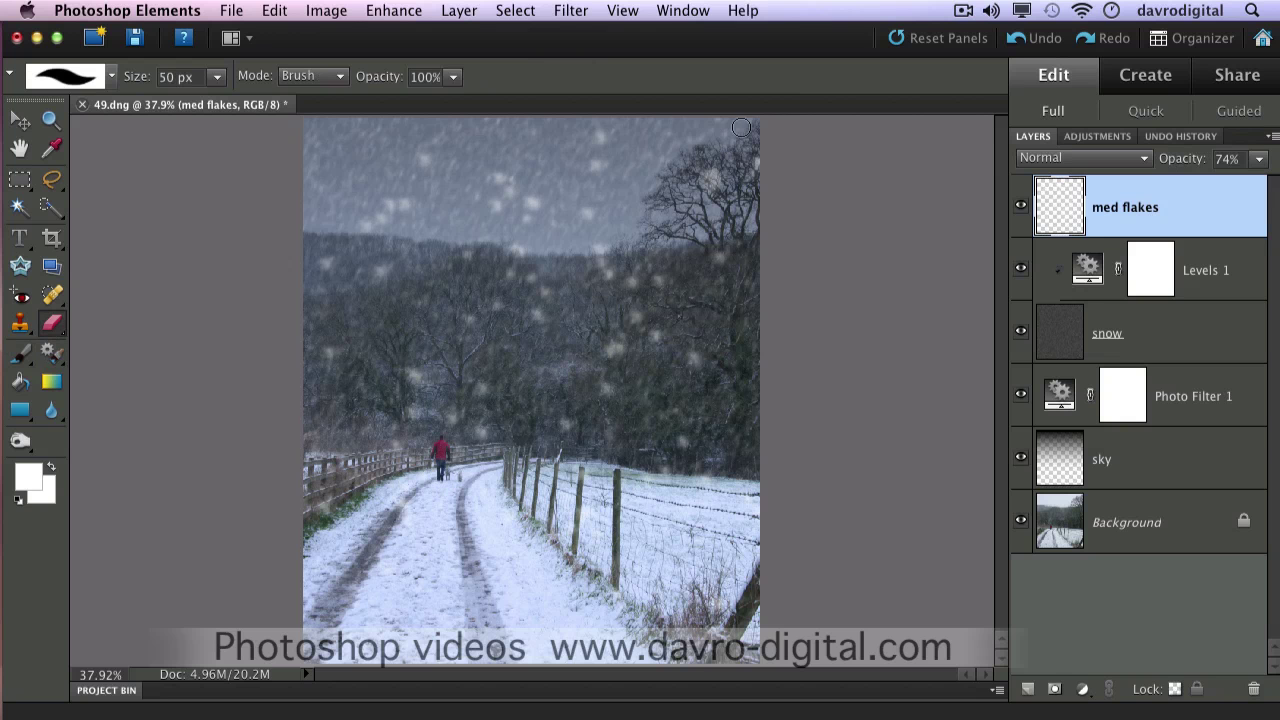
{"action": "left_click_drag", "start_coordinate": [713, 168], "coordinate": [700, 192]}
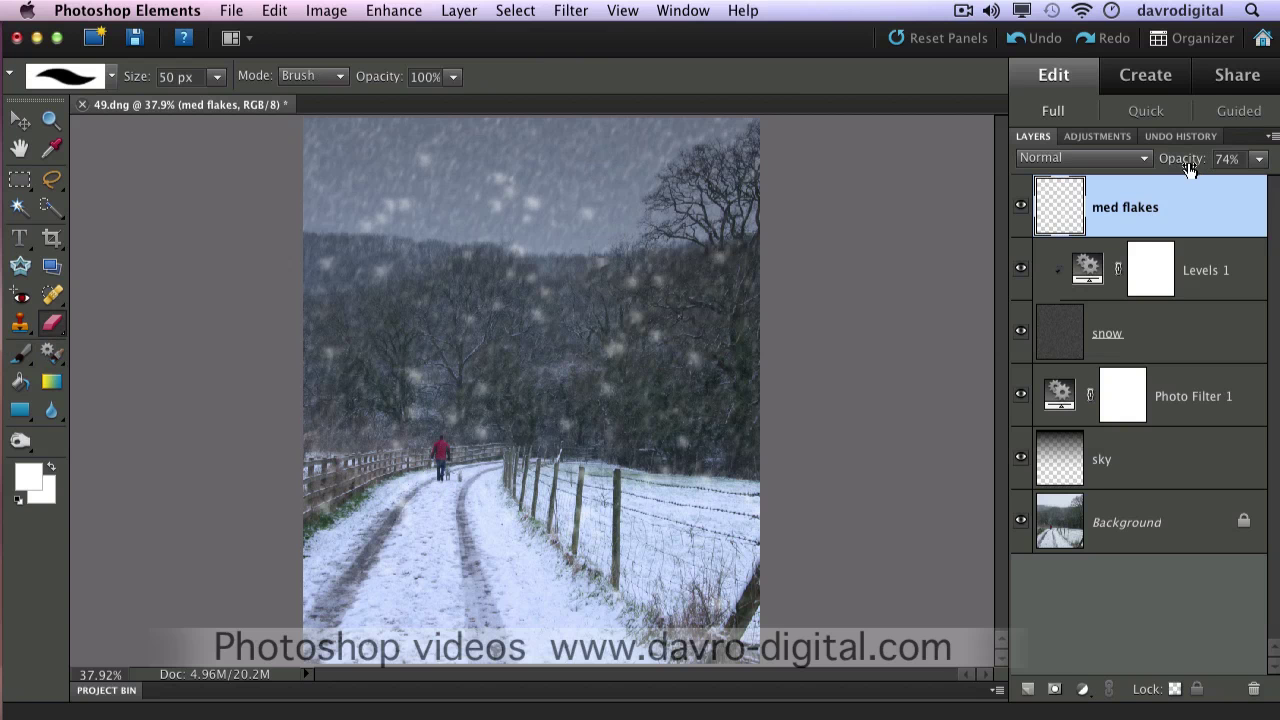
{"action": "left_click_drag", "start_coordinate": [1191, 166], "coordinate": [1179, 172]}
{"action": "mouse_move", "coordinate": [1181, 172]}
{"action": "left_mouse_down"}
{"action": "mouse_move", "coordinate": [1165, 172]}
{"action": "mouse_move", "coordinate": [1199, 167]}
{"action": "left_mouse_up"}
Step: Set the Levels adjustment on the snow layer to input values 46, 0.19 and 113
{"action": "left_click", "coordinate": [1174, 332]}
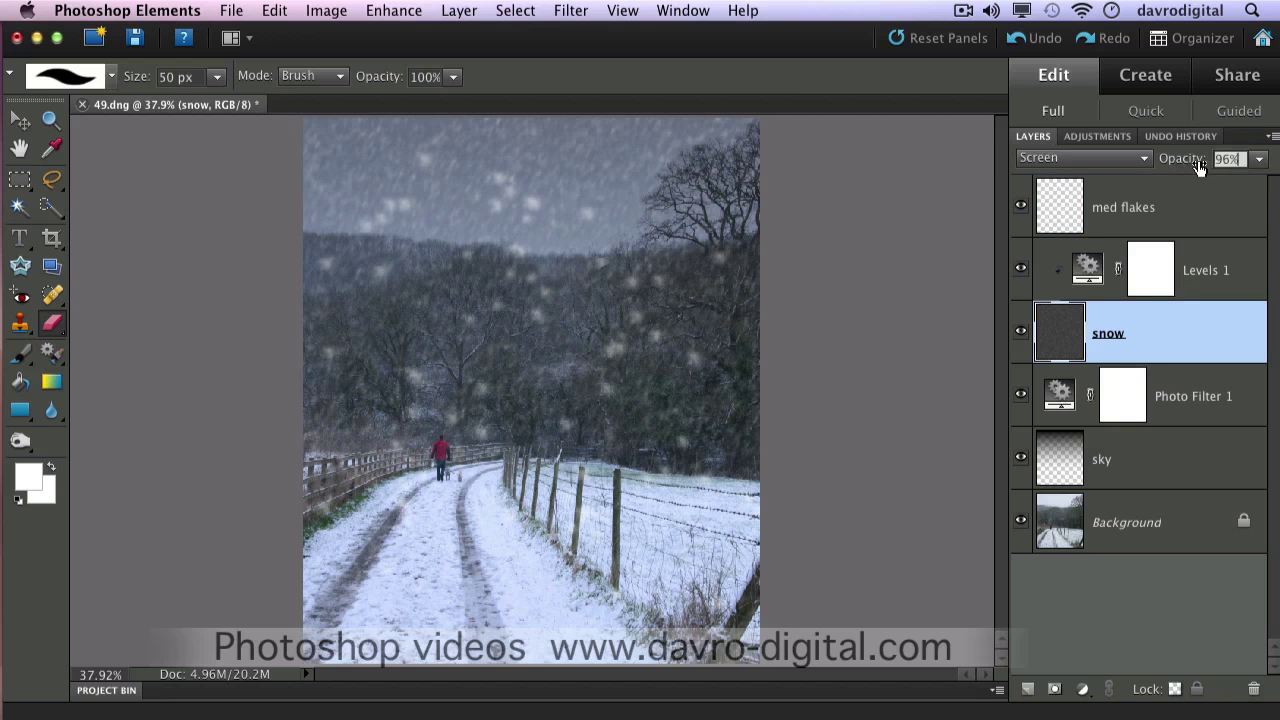
{"action": "double_click", "coordinate": [1088, 270]}
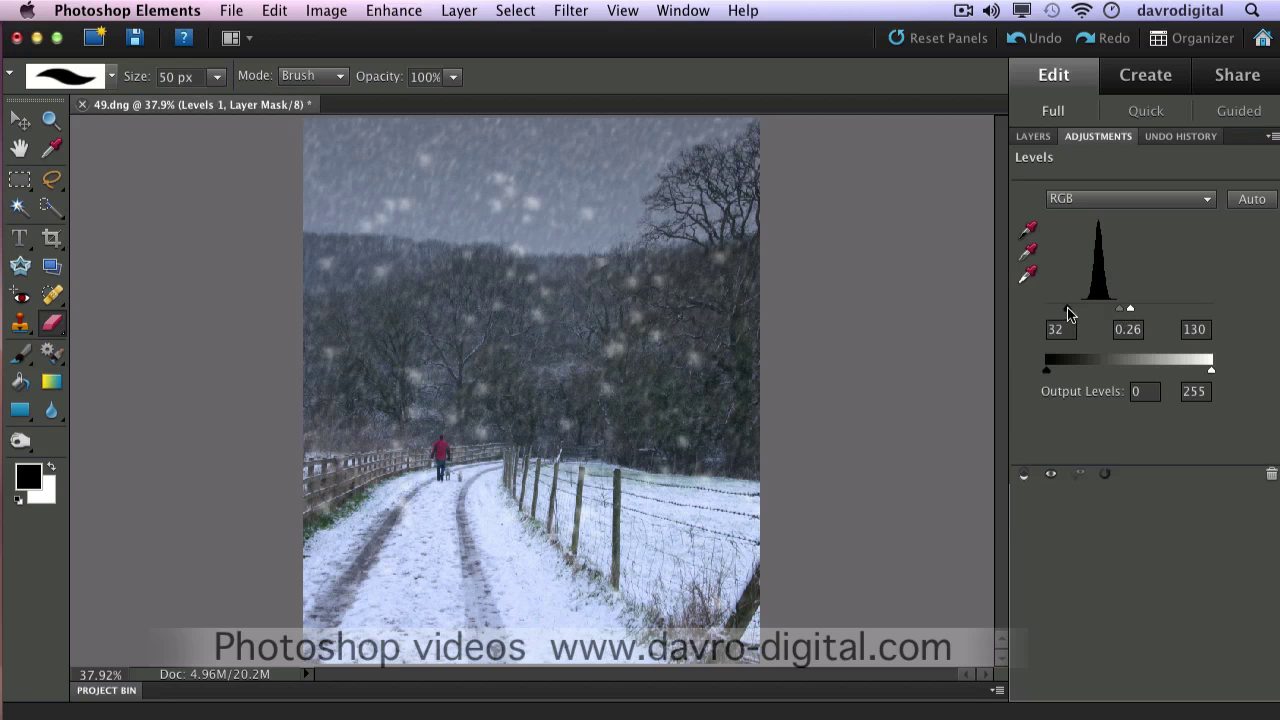
{"action": "left_click_drag", "start_coordinate": [1066, 309], "coordinate": [1117, 313]}
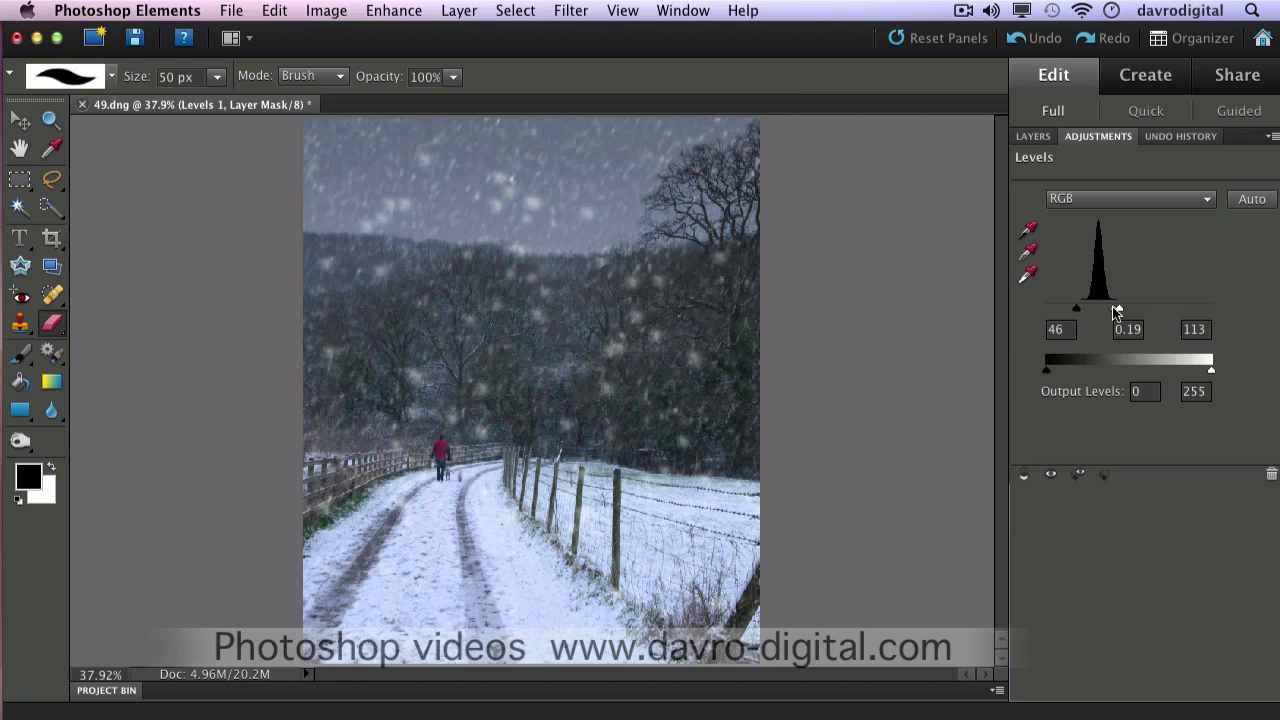
{"action": "left_click", "coordinate": [1036, 137]}
Step: Set the opacity of the snow layer to 85%
{"action": "left_click", "coordinate": [1132, 334]}
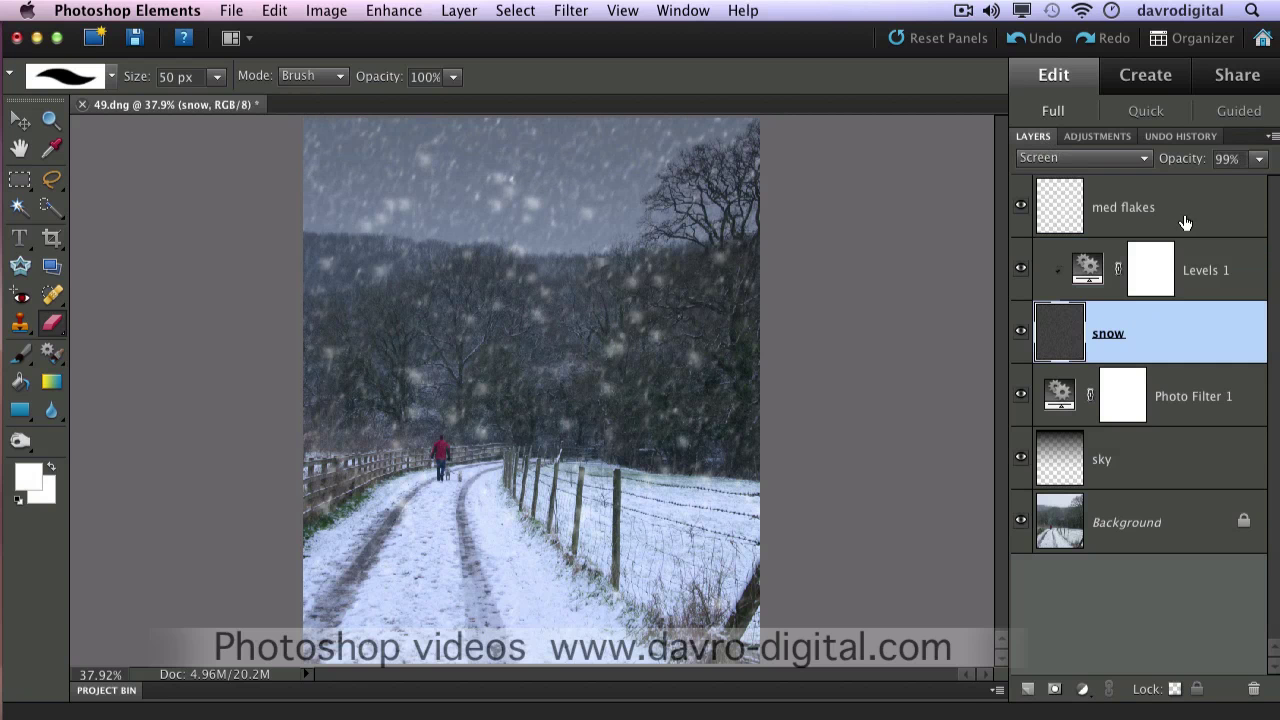
{"action": "left_click", "coordinate": [1183, 167]}
{"action": "left_click_drag", "start_coordinate": [1183, 167], "coordinate": [1175, 168]}
{"action": "type", "text": "85"}
{"action": "key", "text": "Return"}
Step: Increase the density of the Cooling Filter (82) in the Photo Filter adjustment to deepen the blue tint
{"action": "double_click", "coordinate": [1059, 393]}
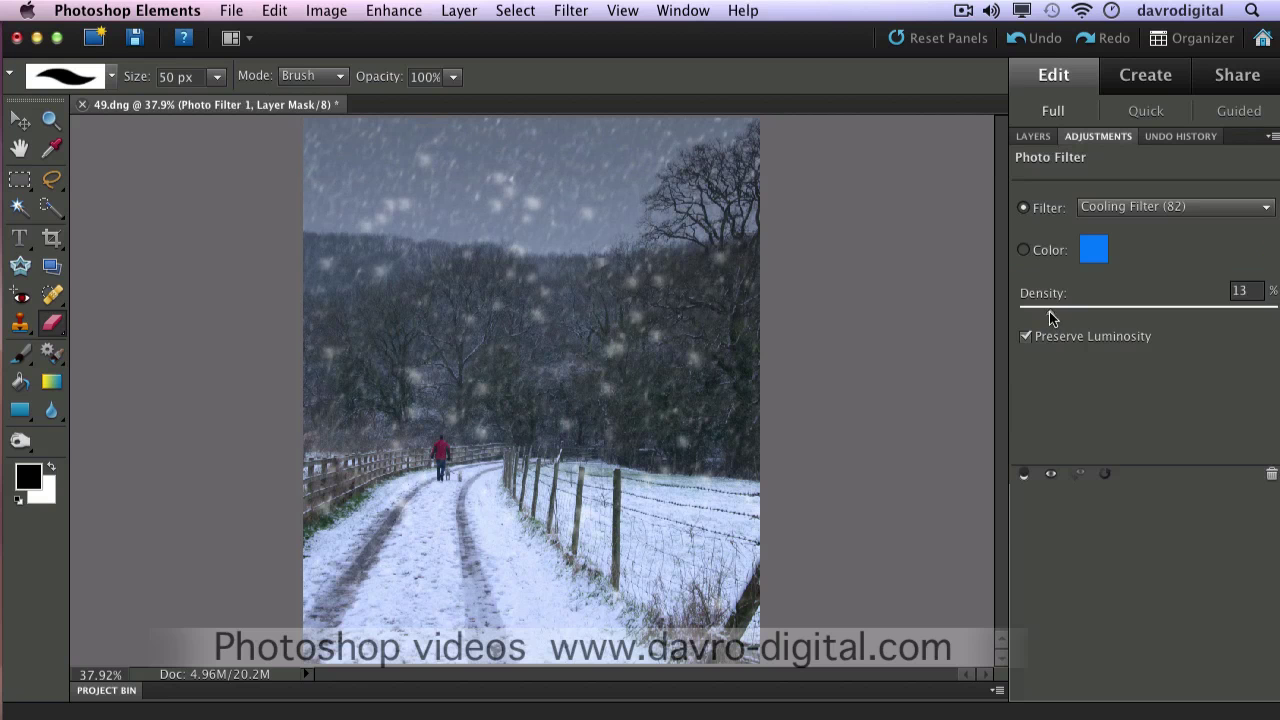
{"action": "left_click_drag", "start_coordinate": [1062, 308], "coordinate": [1062, 307]}
{"action": "left_click", "coordinate": [1046, 137]}
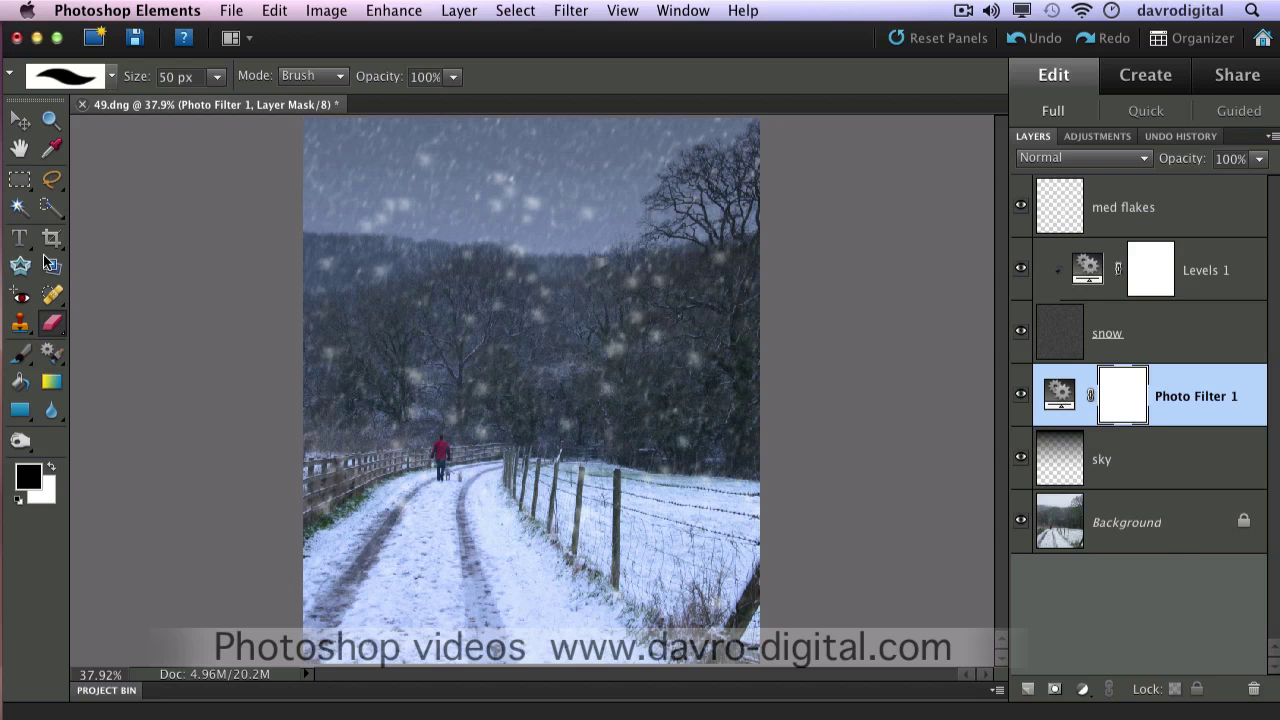
Step: Move the med flakes layer slightly up and to the right over the photo
{"action": "left_click", "coordinate": [20, 120]}
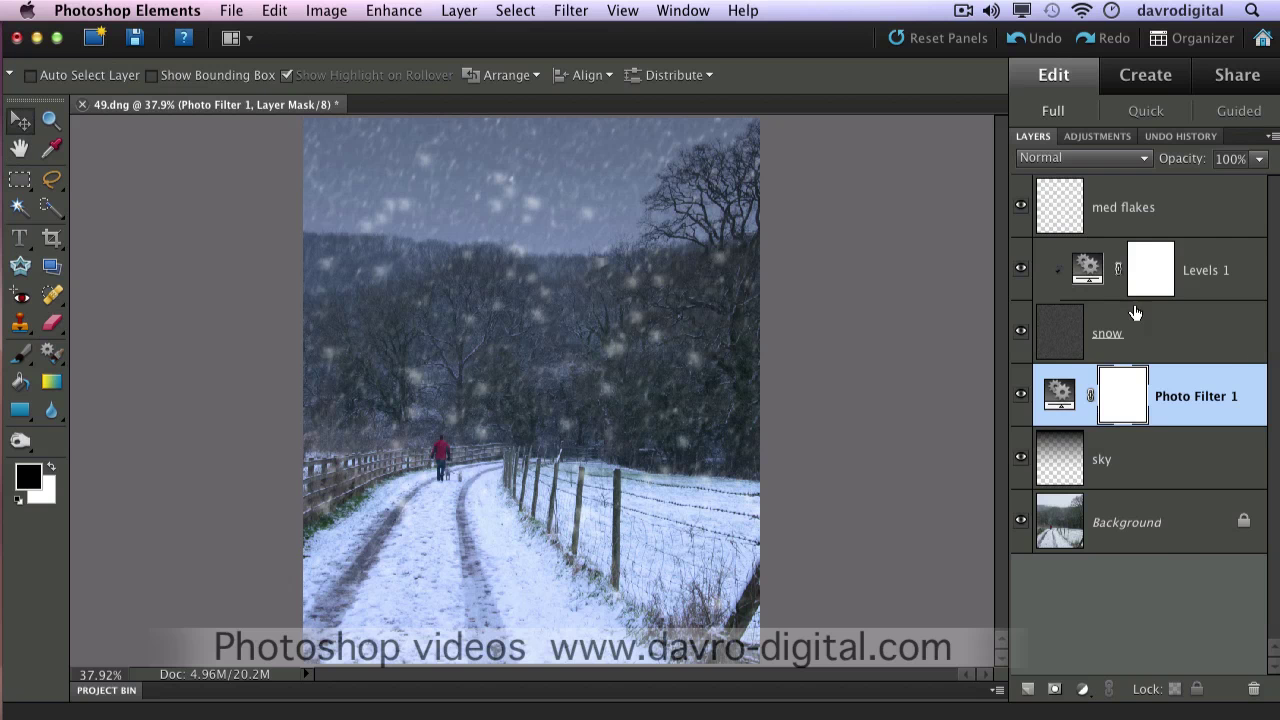
{"action": "left_click", "coordinate": [1122, 210]}
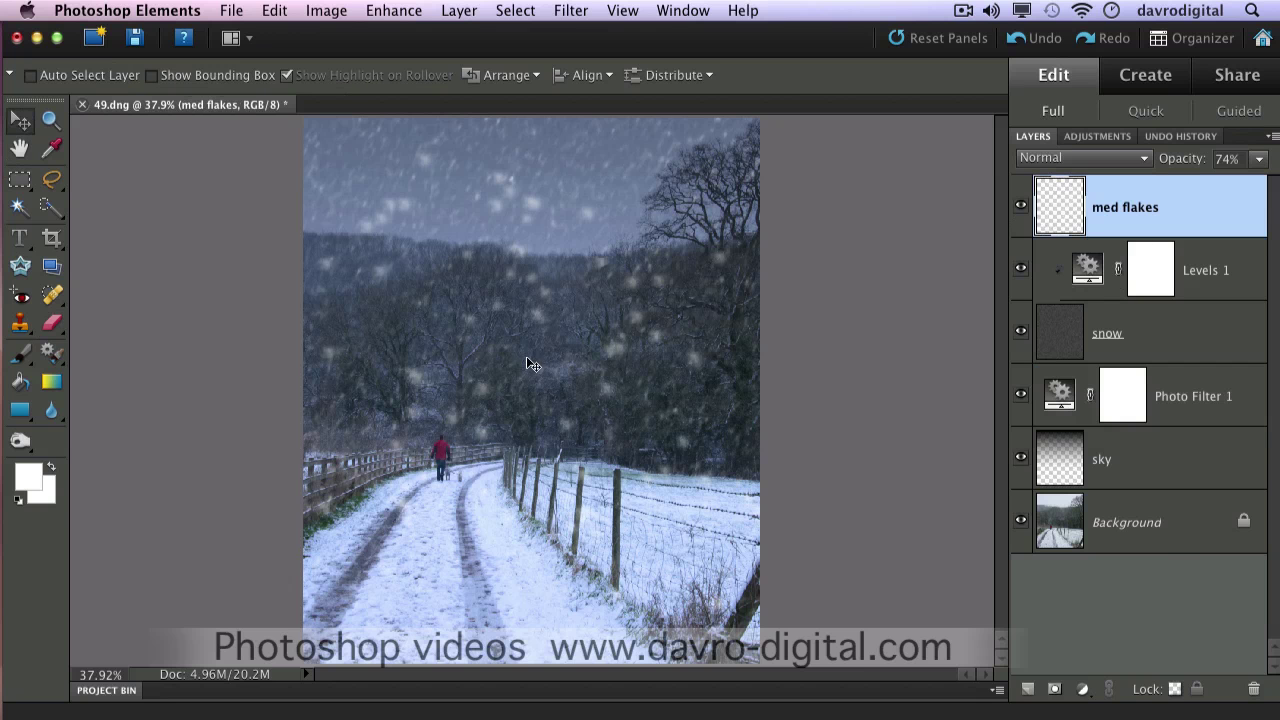
{"action": "left_click_drag", "start_coordinate": [534, 397], "coordinate": [537, 341]}
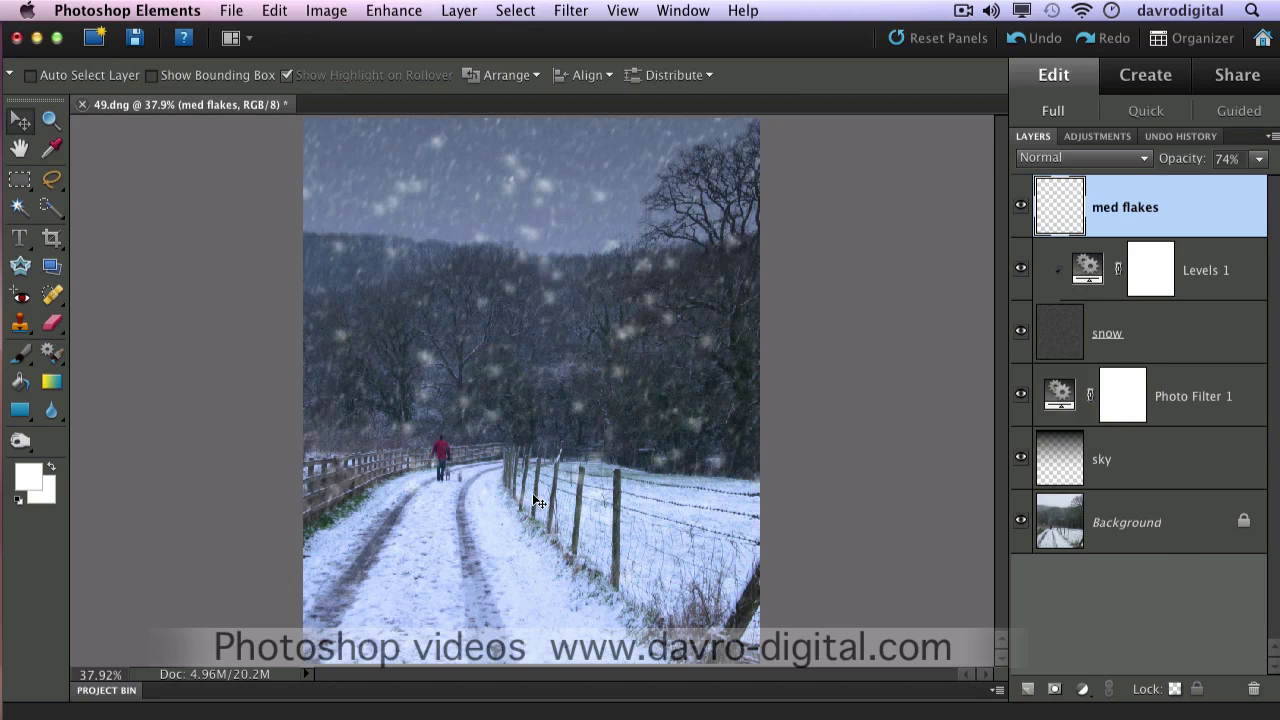